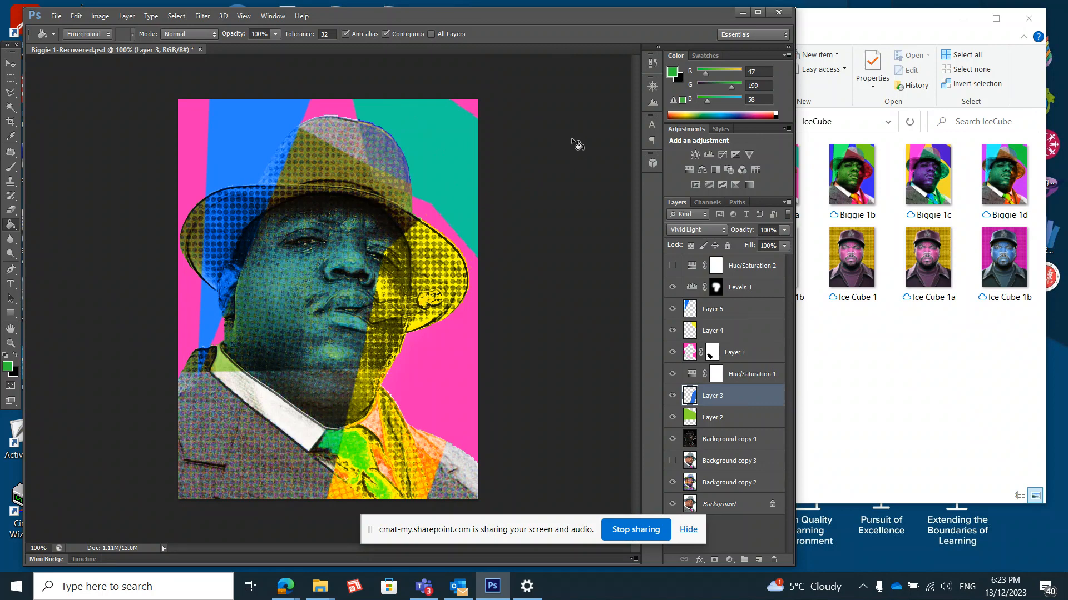
# - From the IceCube folder's Raw images, open the 627eaa7ce5515a05673ac4d4a0a33342 photo of the man in the grey hat in Photoshop
pyautogui.click(908, 390)
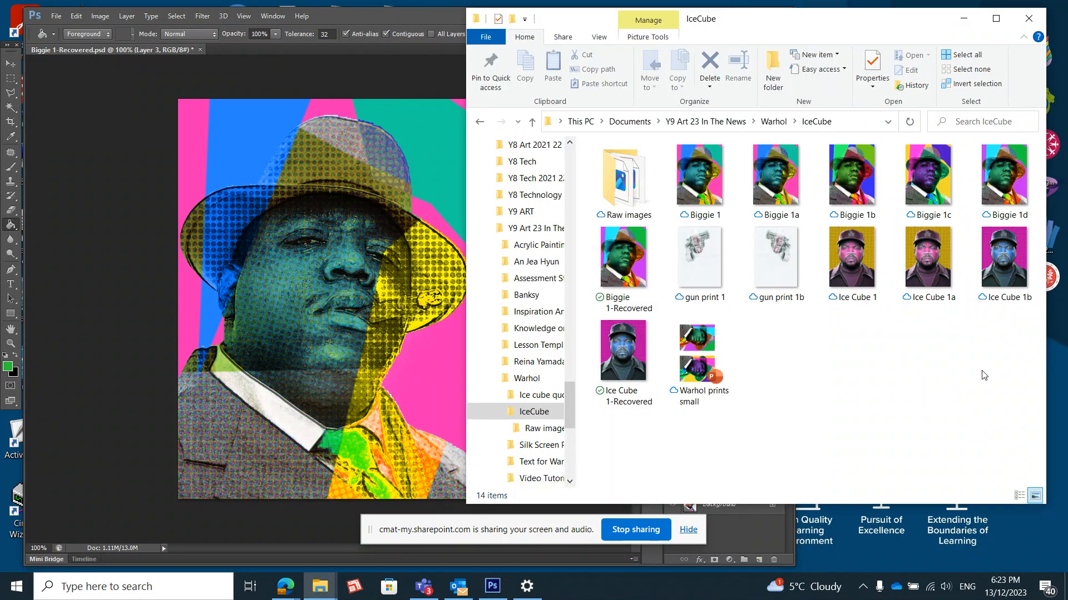
pyautogui.doubleClick(630, 183)
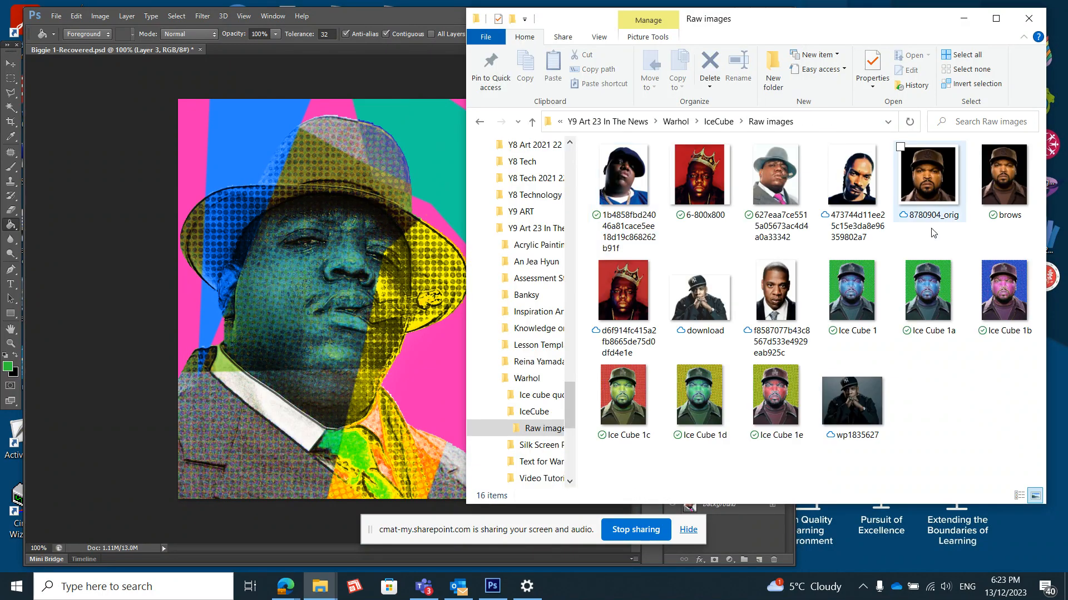
pyautogui.click(777, 177)
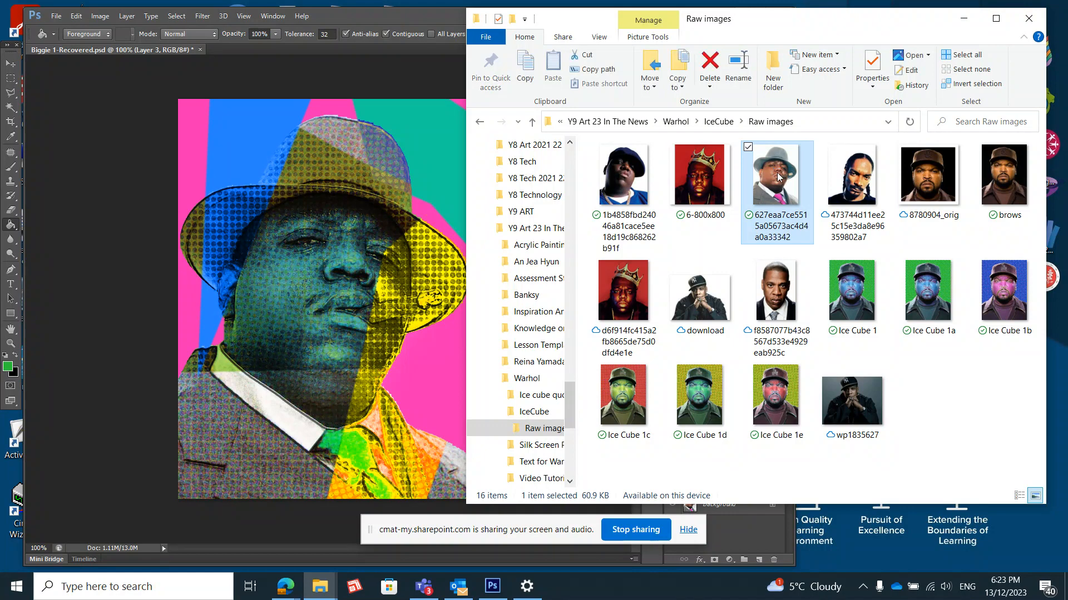
pyautogui.rightClick(777, 177)
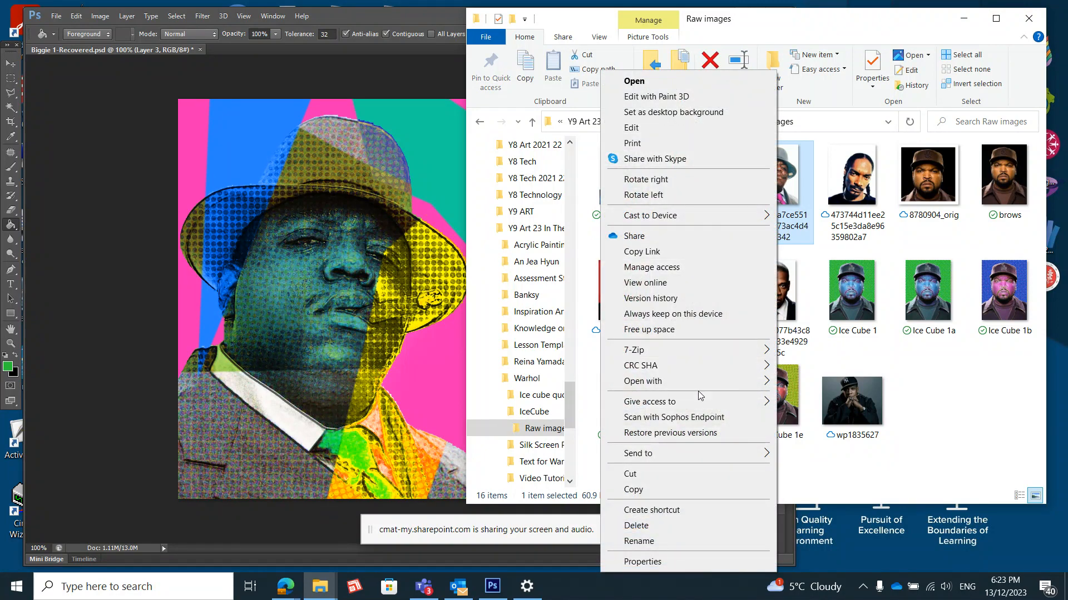
pyautogui.moveTo(701, 383)
pyautogui.click(815, 393)
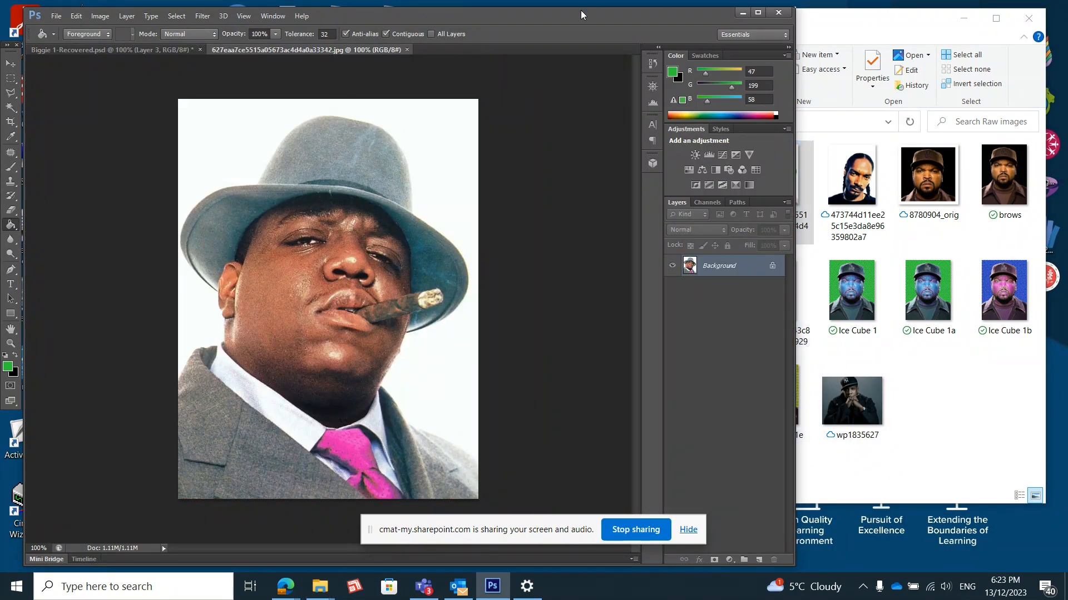
# - Enlarge the Photoshop window and maximize it to fill the screen
pyautogui.moveTo(511, 9)
pyautogui.mouseDown()
pyautogui.moveTo(572, 5)
pyautogui.moveTo(527, 8)
pyautogui.mouseUp()
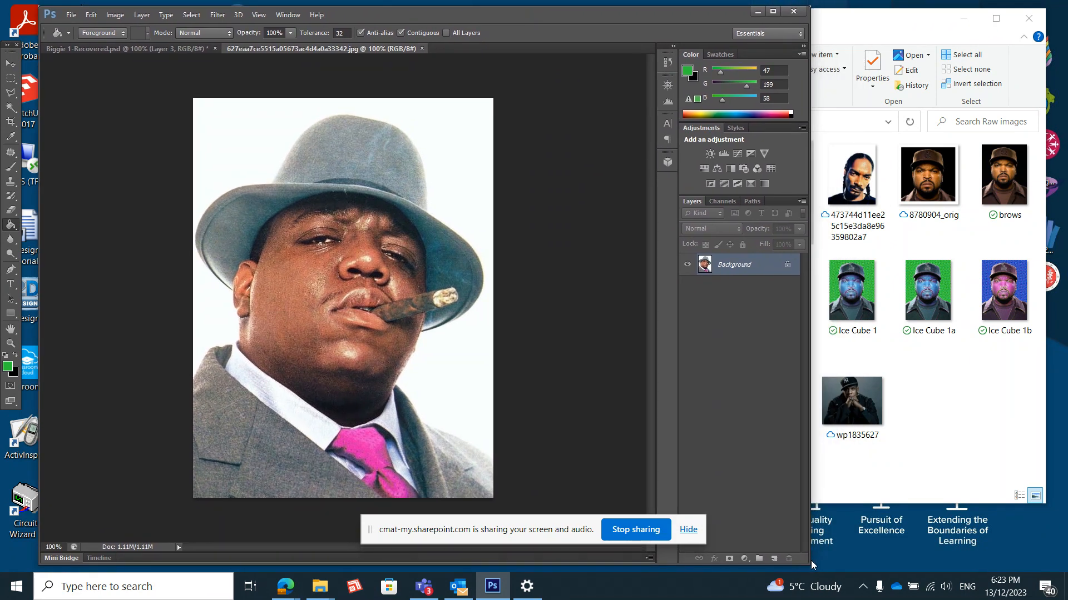
pyautogui.moveTo(809, 559); pyautogui.dragTo(1063, 559)
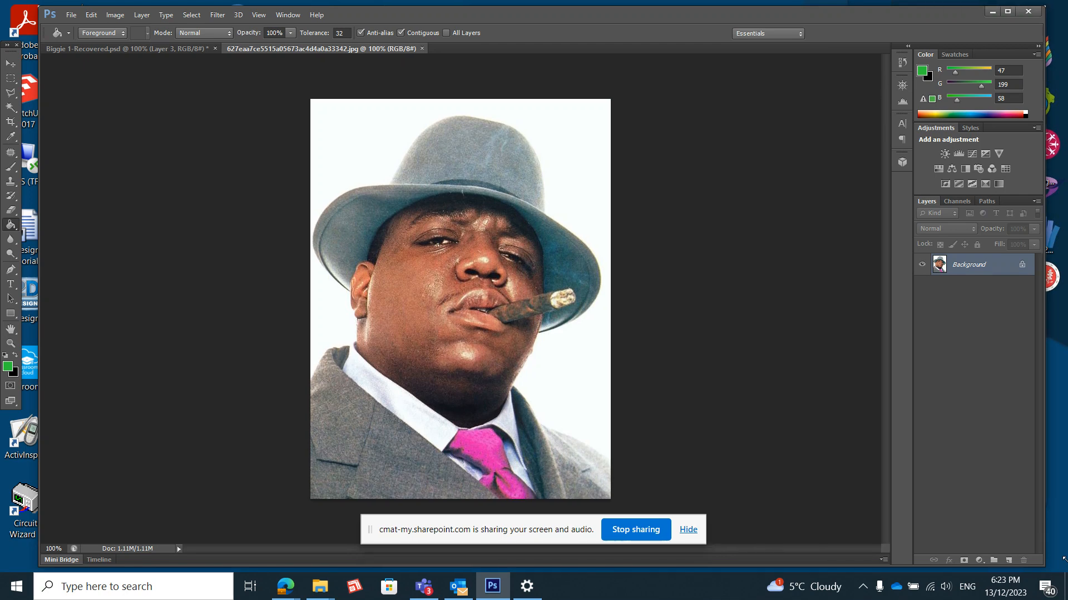
pyautogui.click(1033, 13)
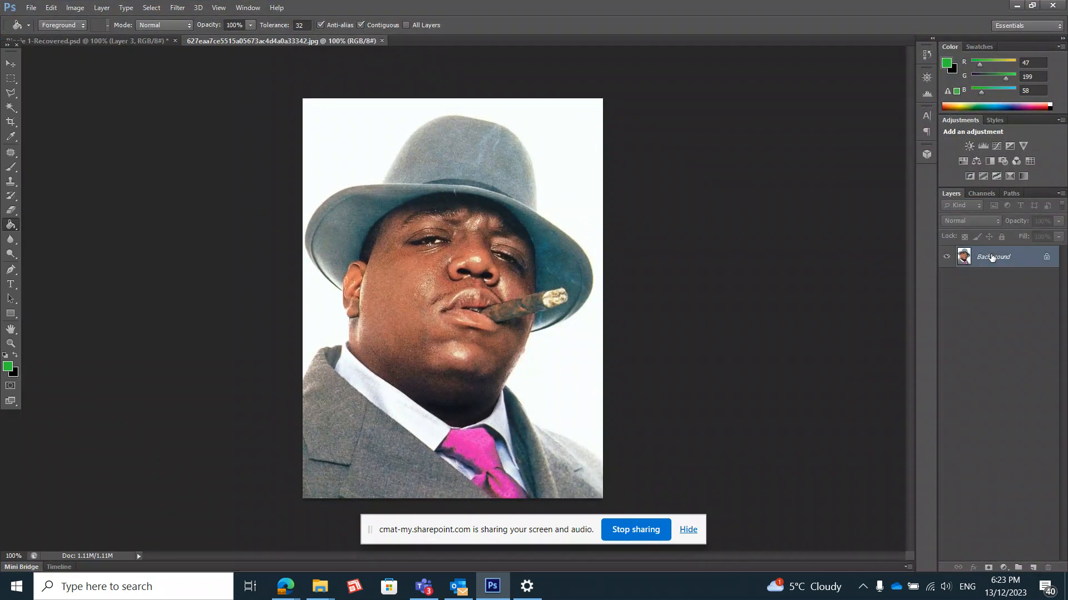
# - Duplicate the Background layer as Background copy
pyautogui.rightClick(991, 257)
pyautogui.click(971, 278)
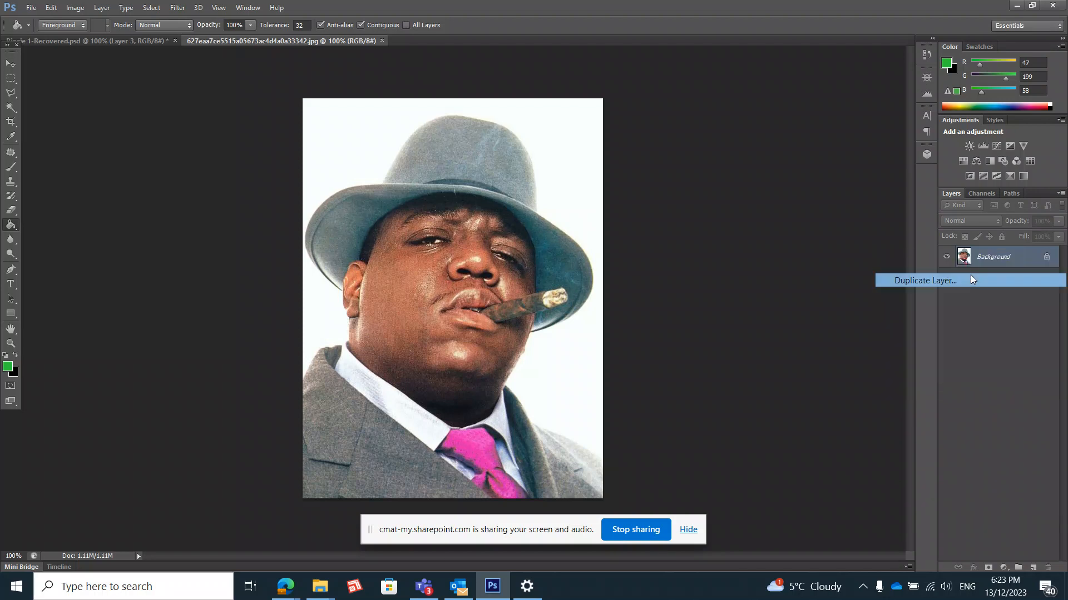
pyautogui.click(631, 182)
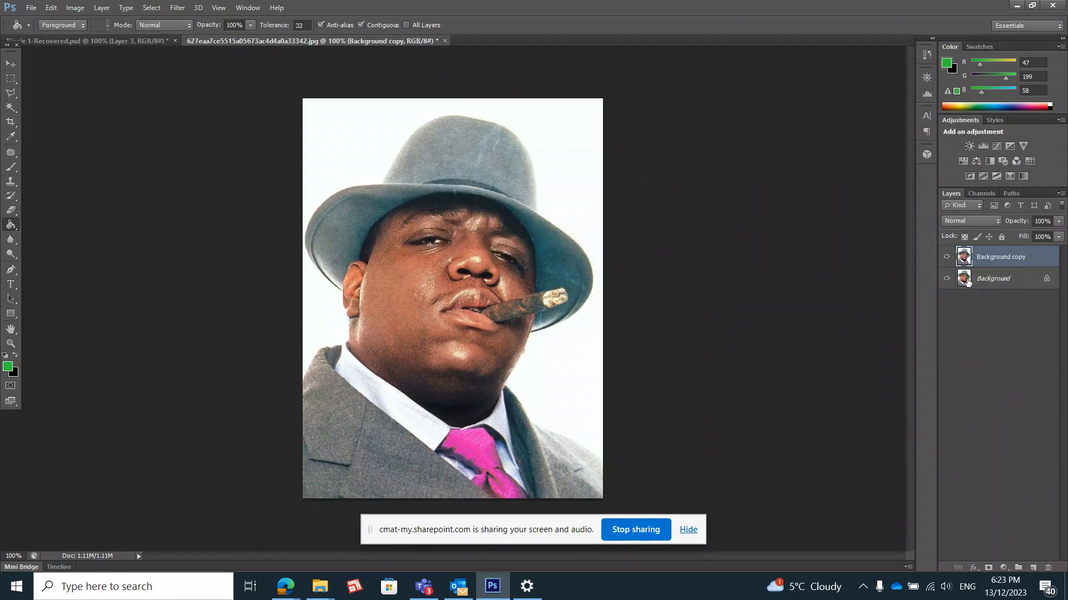
# - Apply the Color Halftone filter to the Background copy layer, with screen angles of 108, 162, 90 and 45 degrees
pyautogui.click(178, 8)
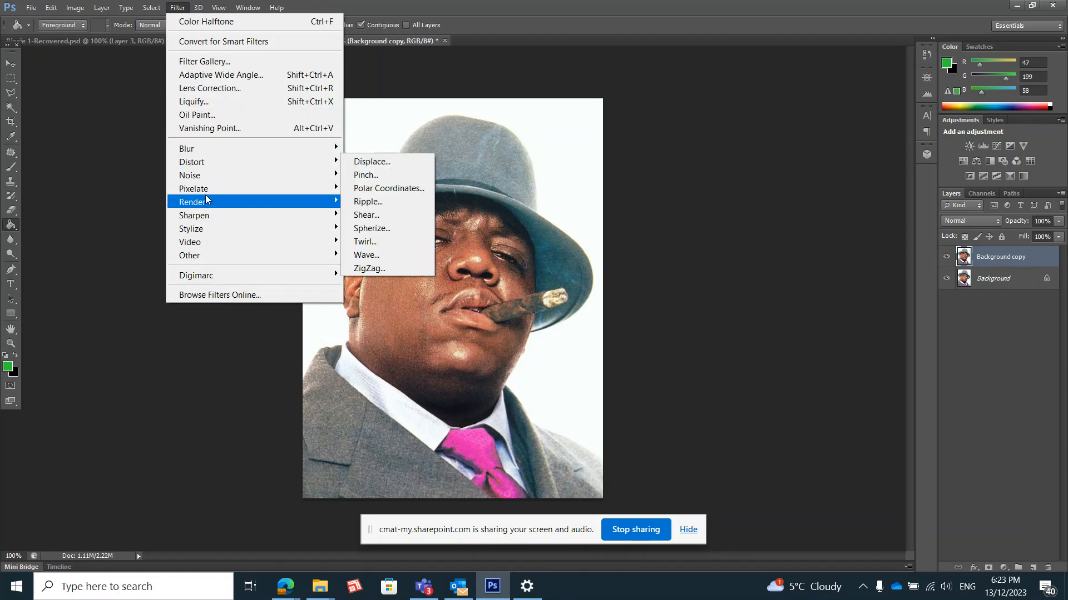
pyautogui.moveTo(209, 186)
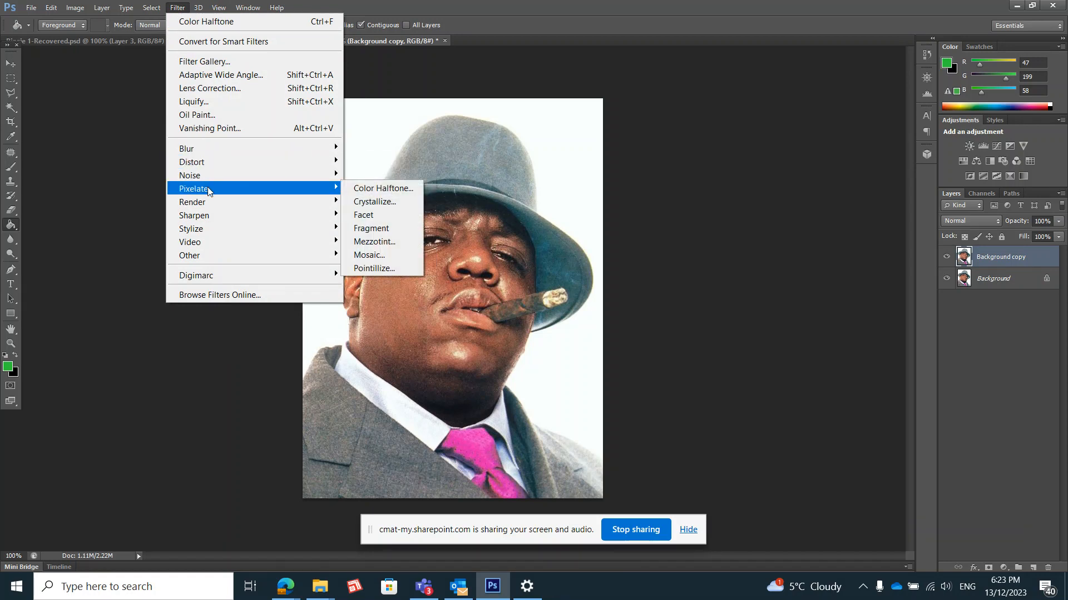
pyautogui.click(403, 189)
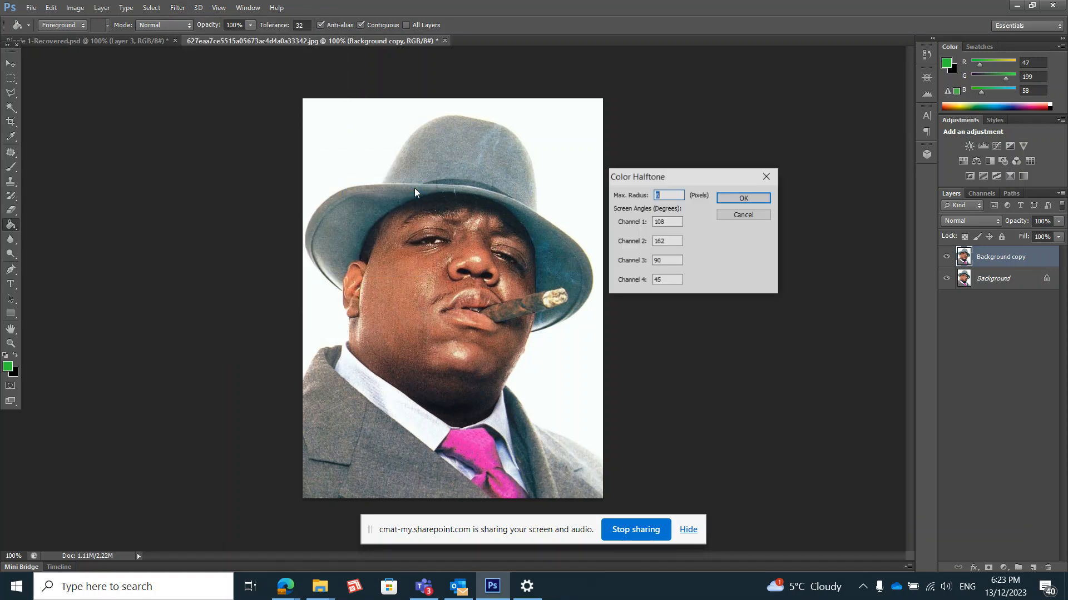
pyautogui.click(745, 198)
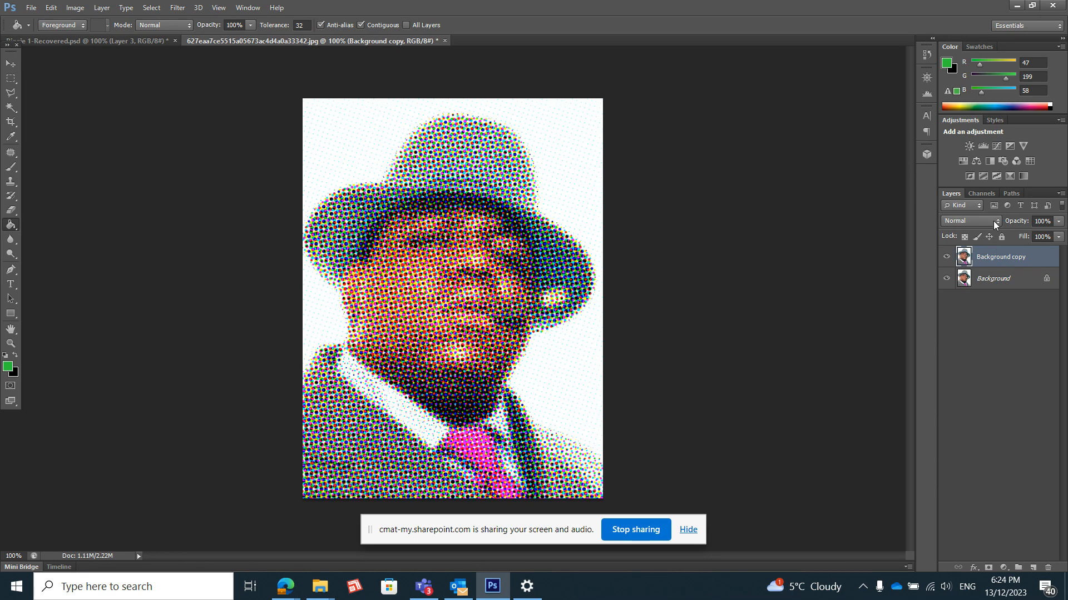
# - In Biggie 1-Recovered.psd, hide the layers above Background copy 2 and check that layer's blending mode and opacity
pyautogui.click(75, 41)
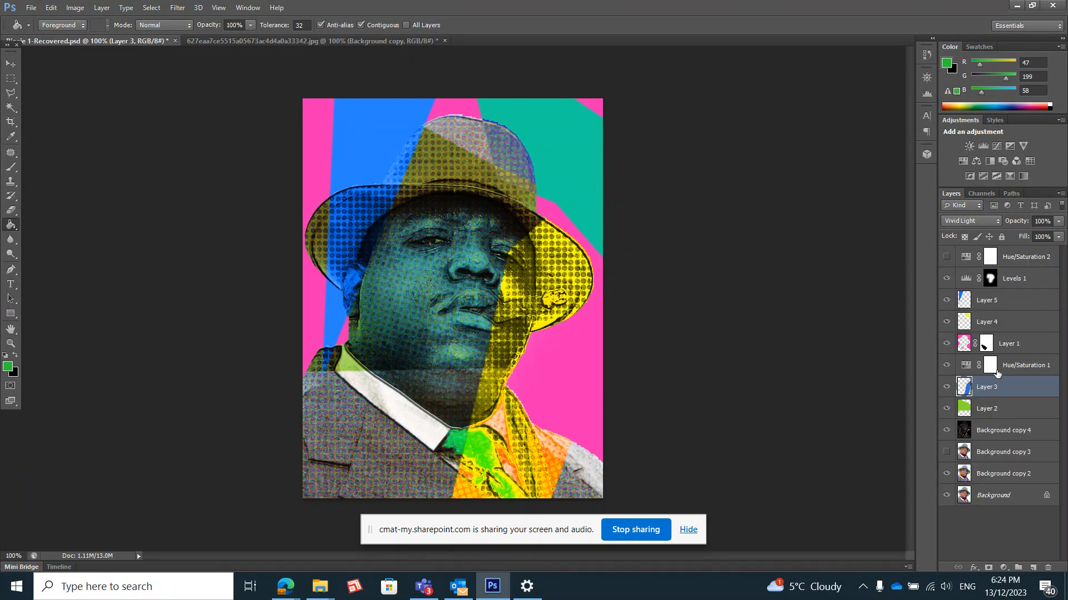
pyautogui.moveTo(946, 386); pyautogui.dragTo(946, 275)
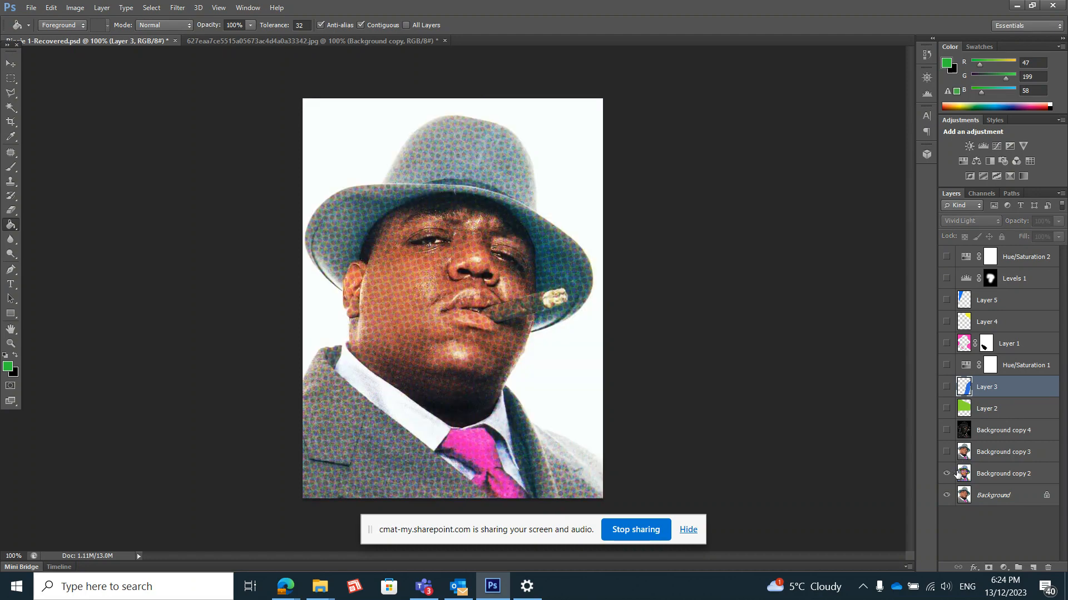
pyautogui.click(966, 473)
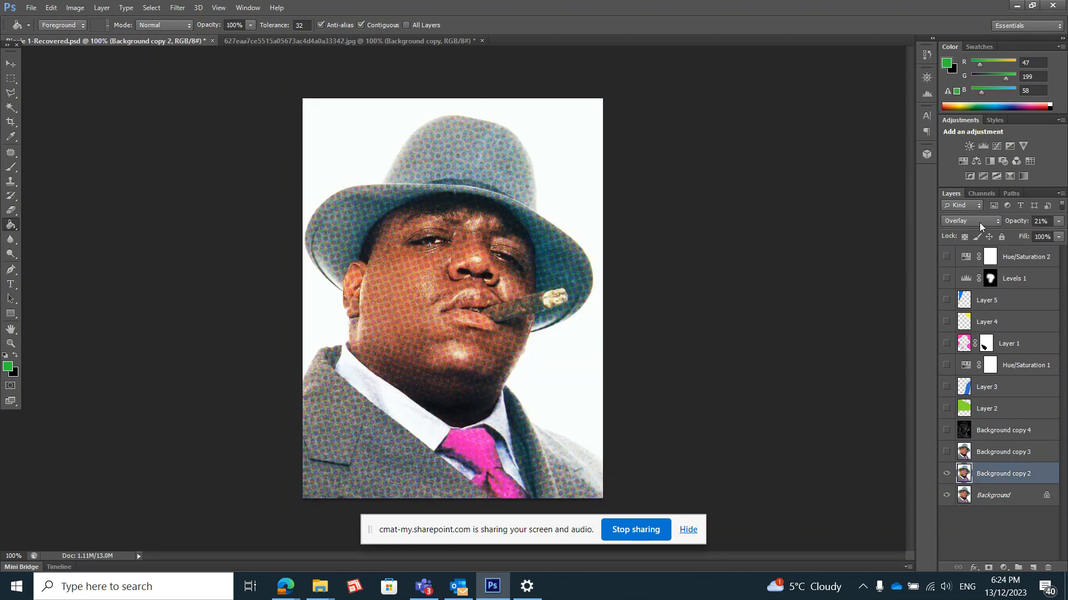
# - Back in the photo document, set the halftone Background copy layer to Overlay blending and 41% opacity
pyautogui.click(406, 39)
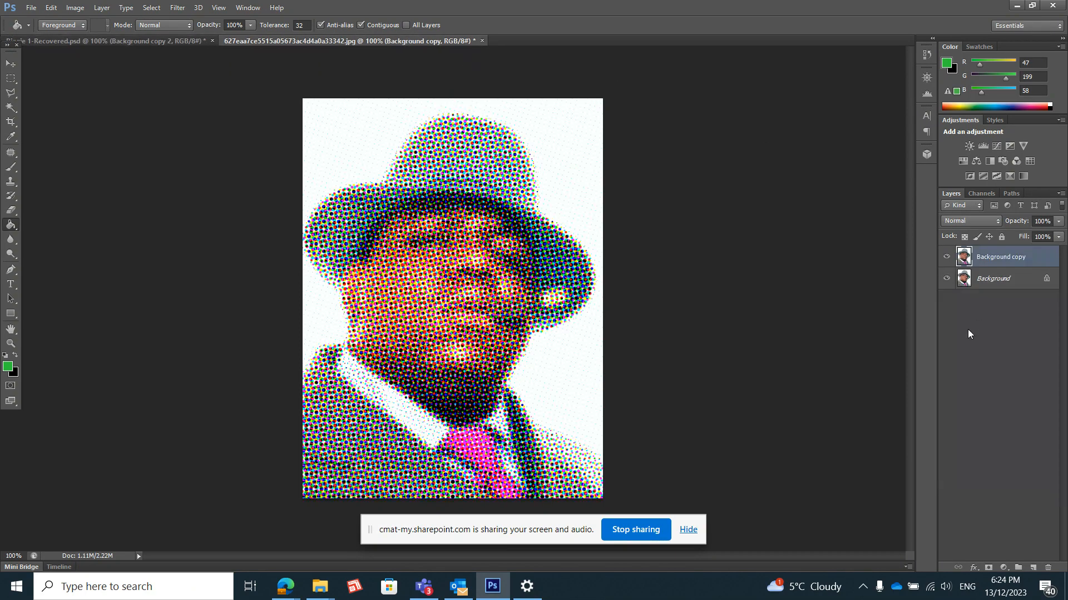
pyautogui.click(989, 221)
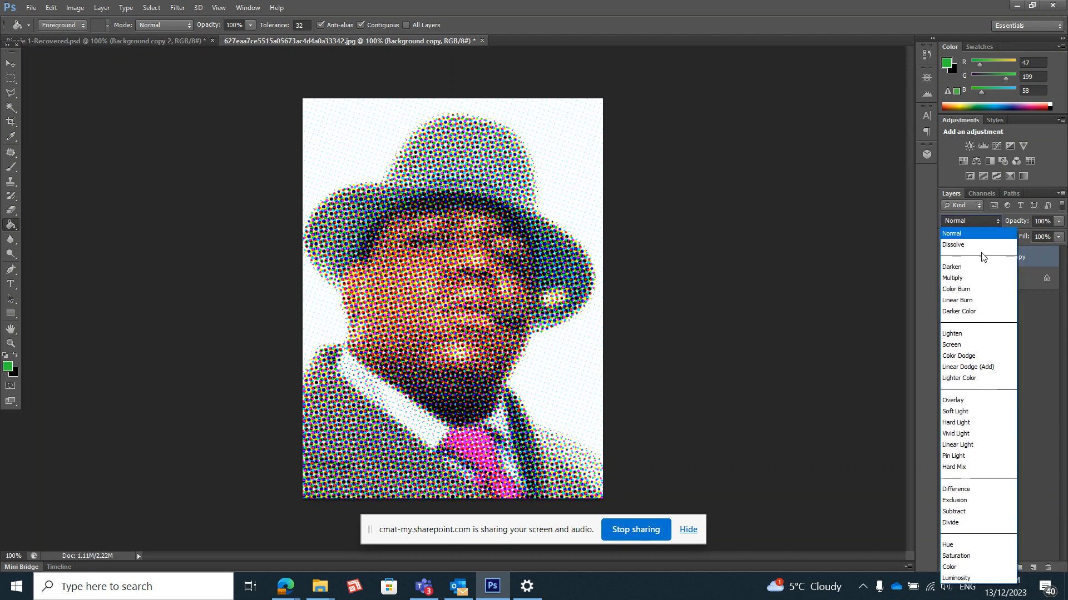
pyautogui.click(968, 401)
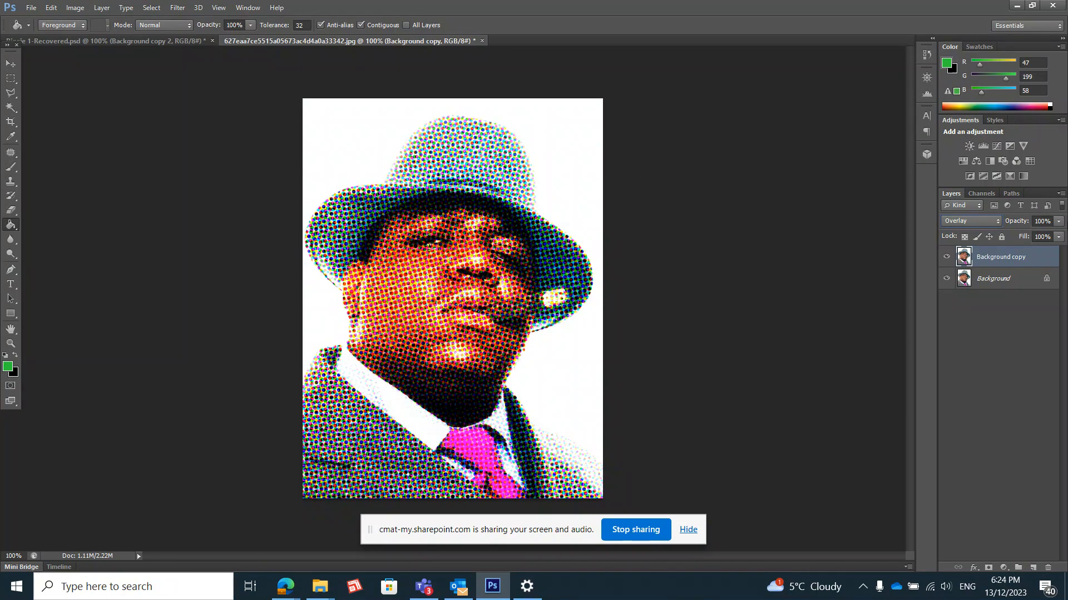
pyautogui.click(1058, 222)
pyautogui.click(1047, 233)
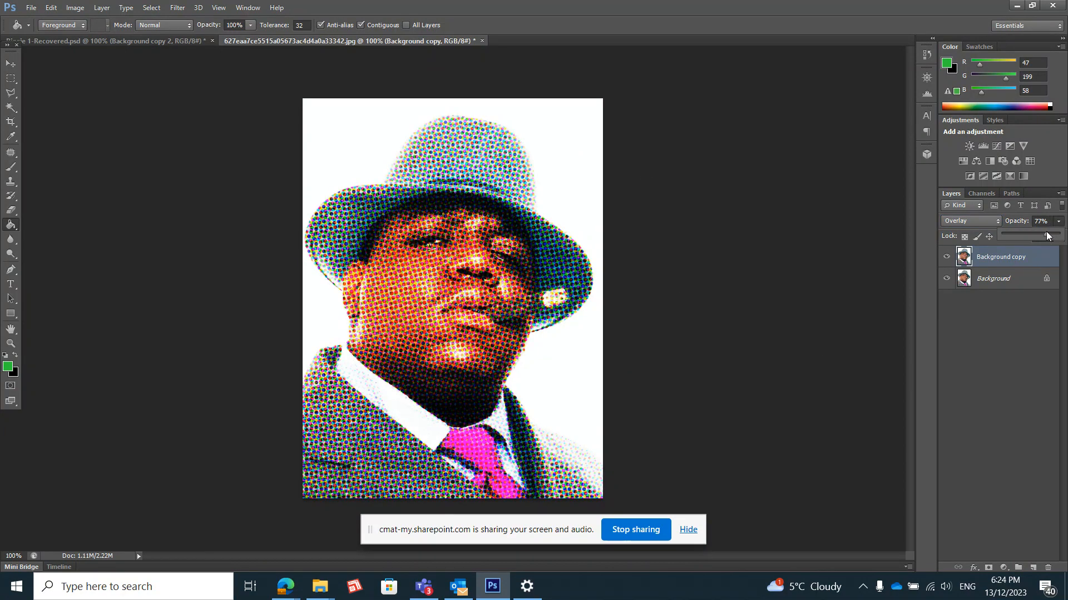
pyautogui.moveTo(1037, 232); pyautogui.dragTo(1021, 234)
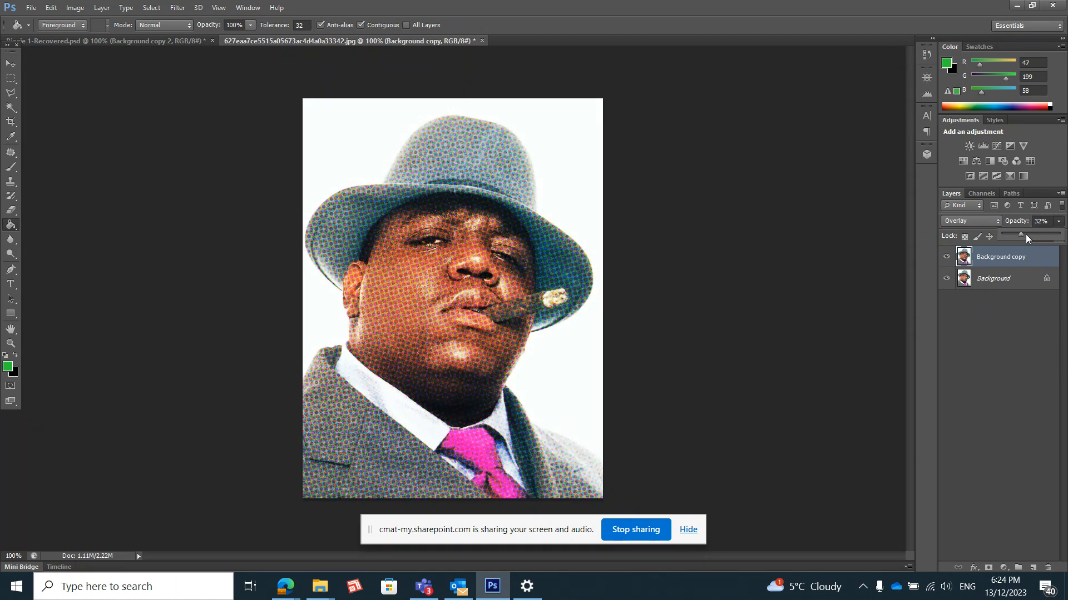
pyautogui.click(1025, 235)
# - In Biggie 1-Recovered.psd, show the Background copy 4 layer and check its outline effect, blending mode and opacity
pyautogui.click(148, 41)
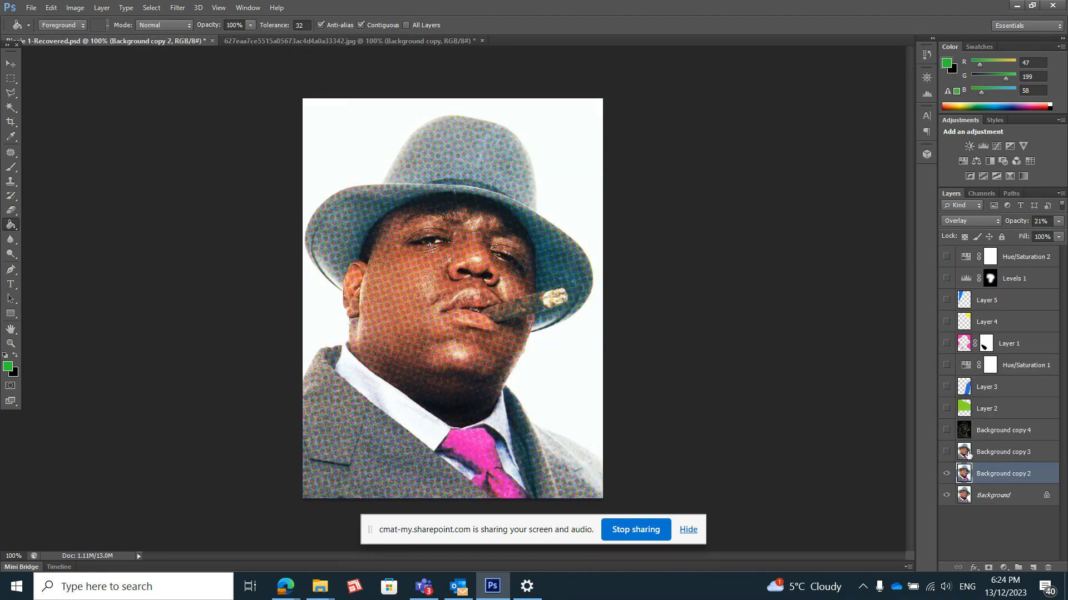
pyautogui.click(945, 431)
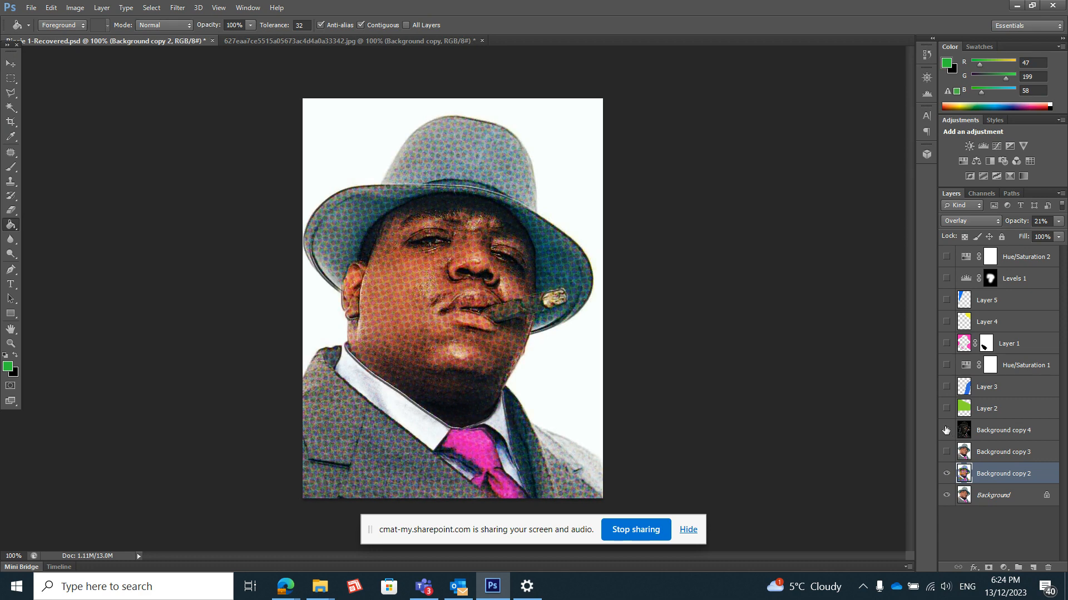
pyautogui.click(982, 431)
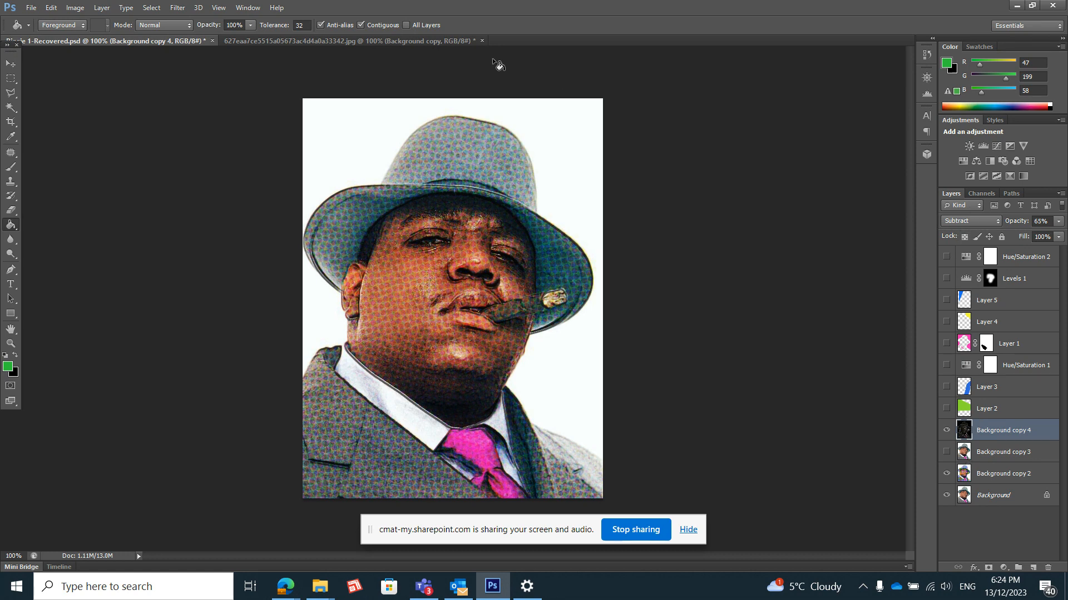
# - Back in the photo document, duplicate the Background layer as Background copy 2 and move it above Background copy
pyautogui.click(407, 38)
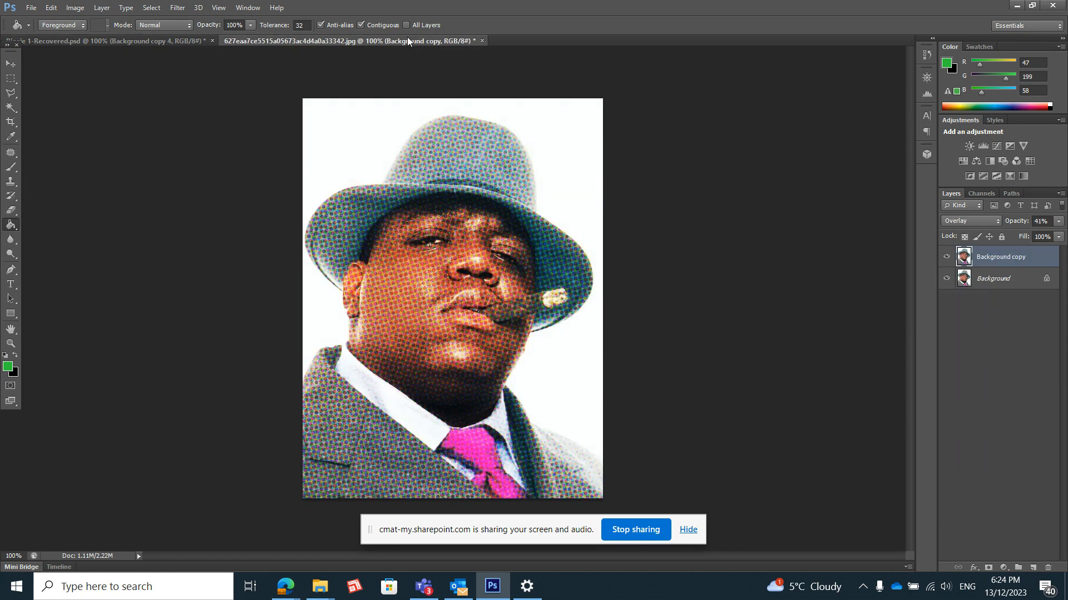
pyautogui.click(1008, 281)
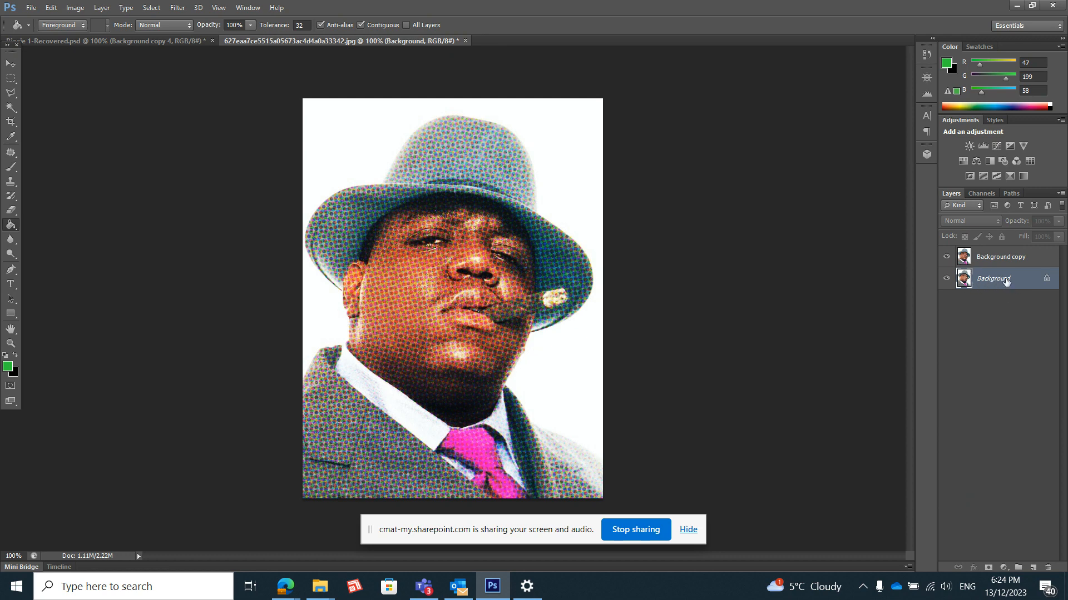
pyautogui.rightClick(1006, 281)
pyautogui.click(984, 307)
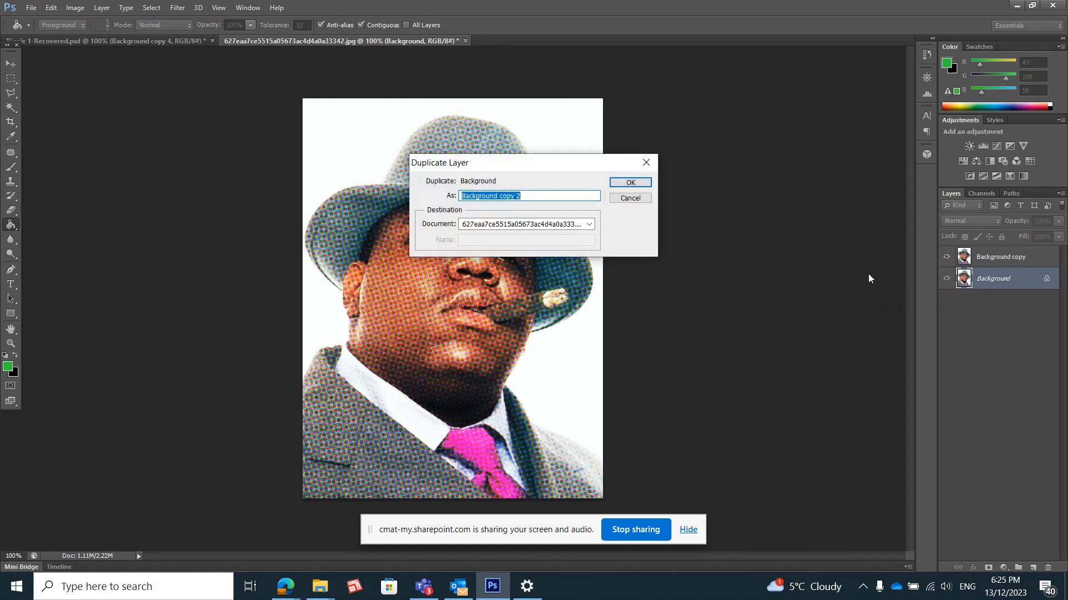
pyautogui.click(630, 184)
pyautogui.moveTo(1008, 280); pyautogui.dragTo(1011, 251)
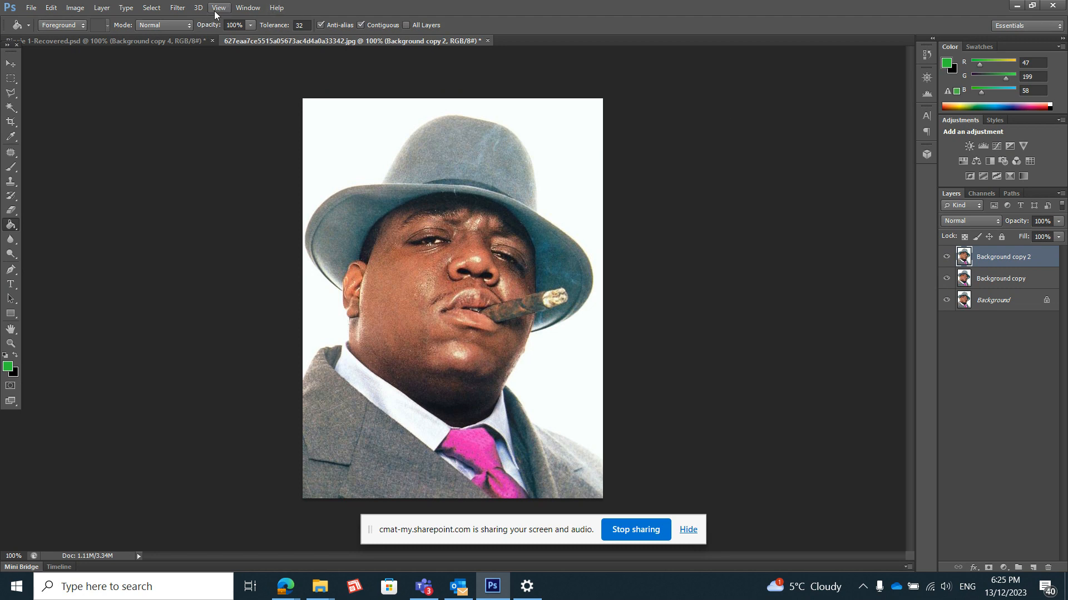
# - Apply Glowing Edges to Background copy 2 with edge width 1, edge brightness 15 and smoothness 6, and set its blending mode to Subtract
pyautogui.click(176, 7)
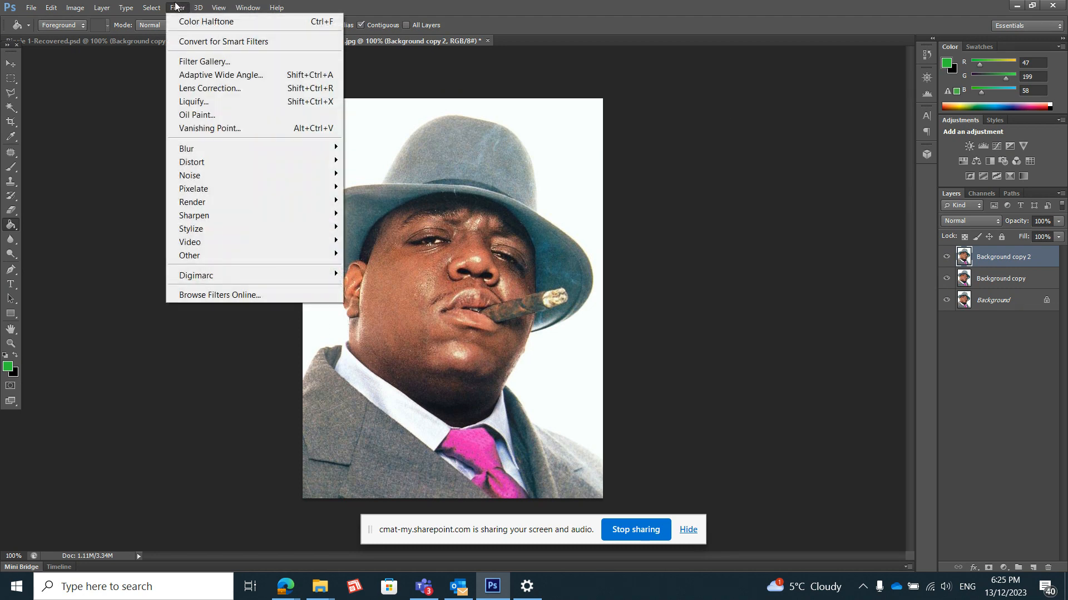
pyautogui.click(236, 61)
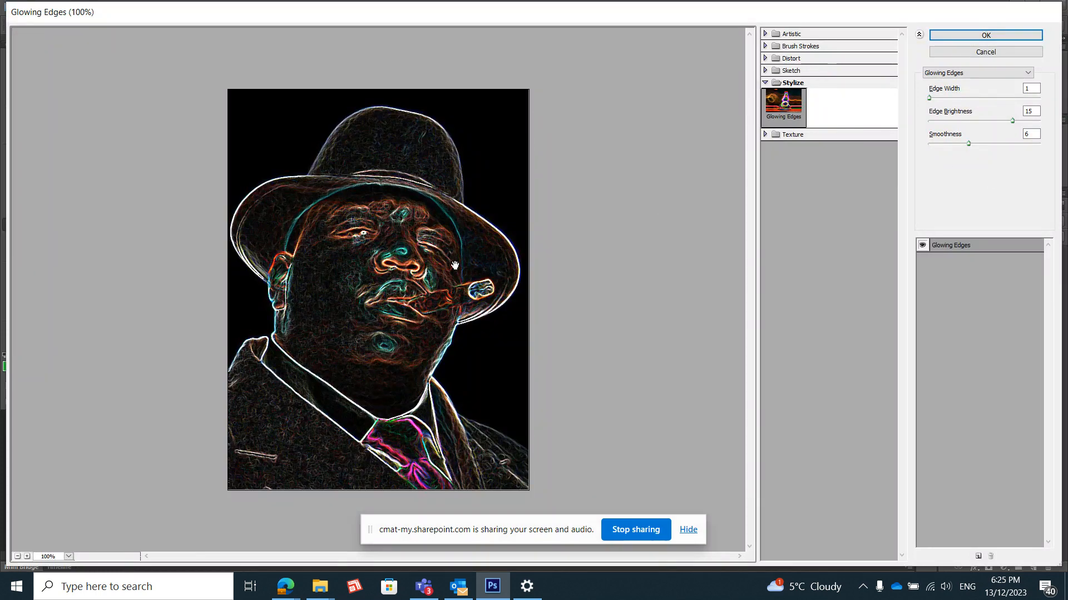
pyautogui.click(1003, 35)
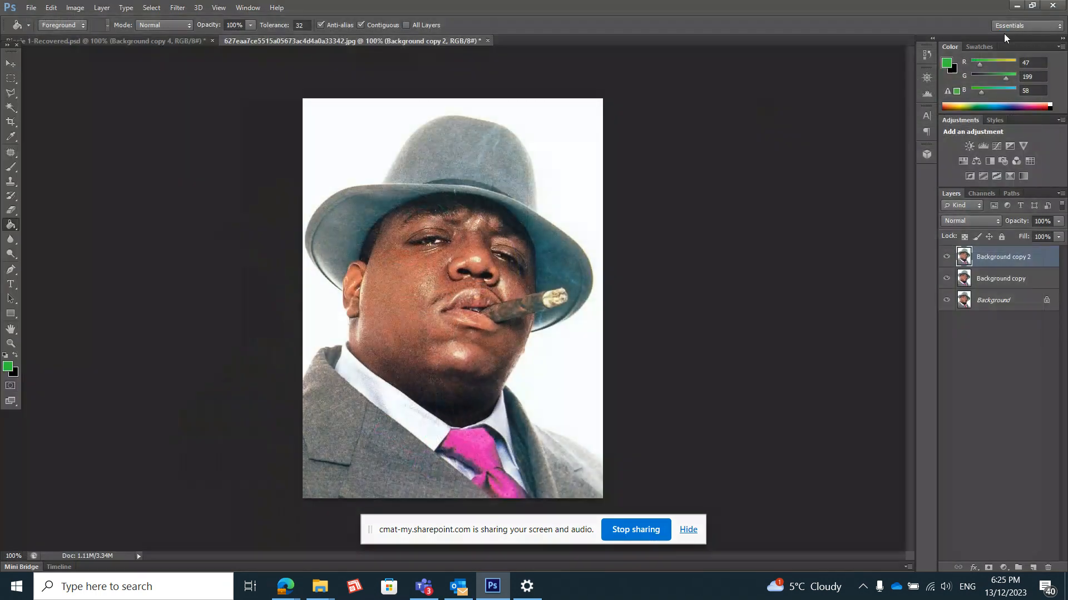
pyautogui.click(986, 221)
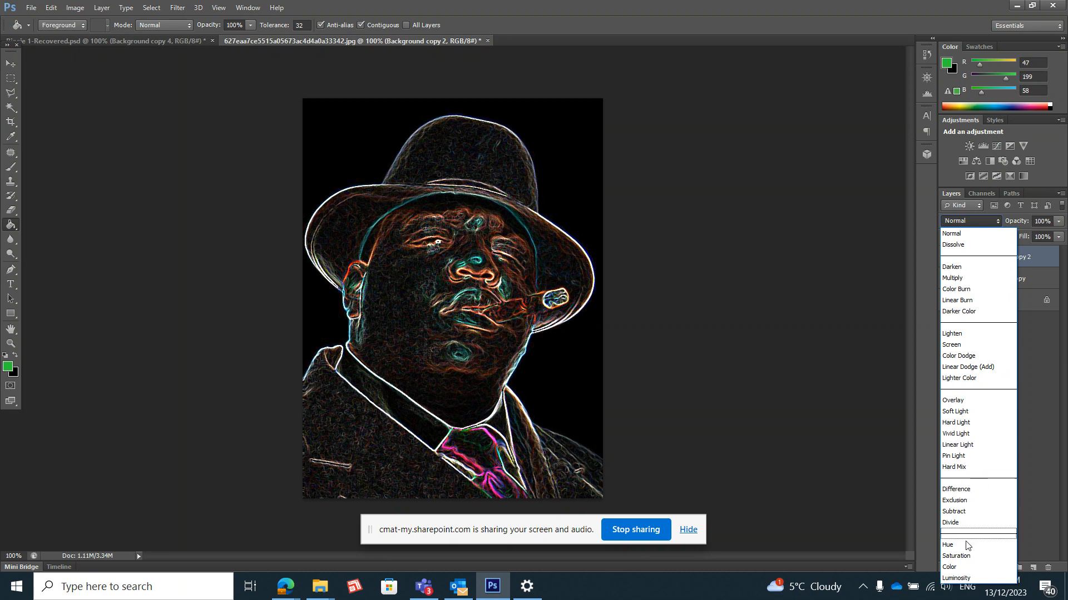
pyautogui.click(952, 512)
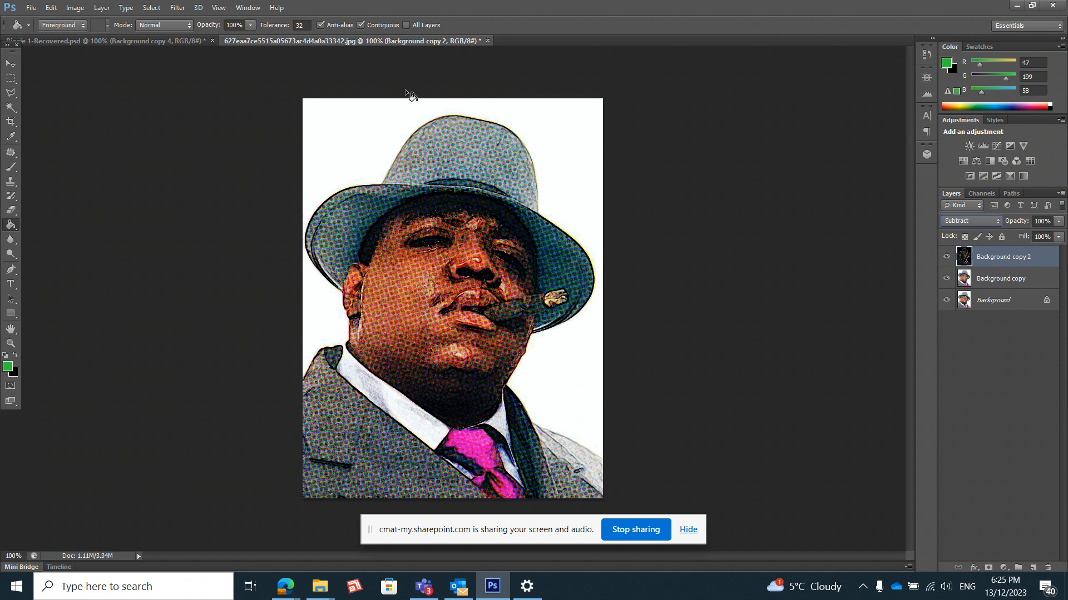
# - Check the outline layer's opacity in Biggie 1-Recovered.psd, and set Background copy 2 in the photo document to 67% opacity
pyautogui.click(192, 39)
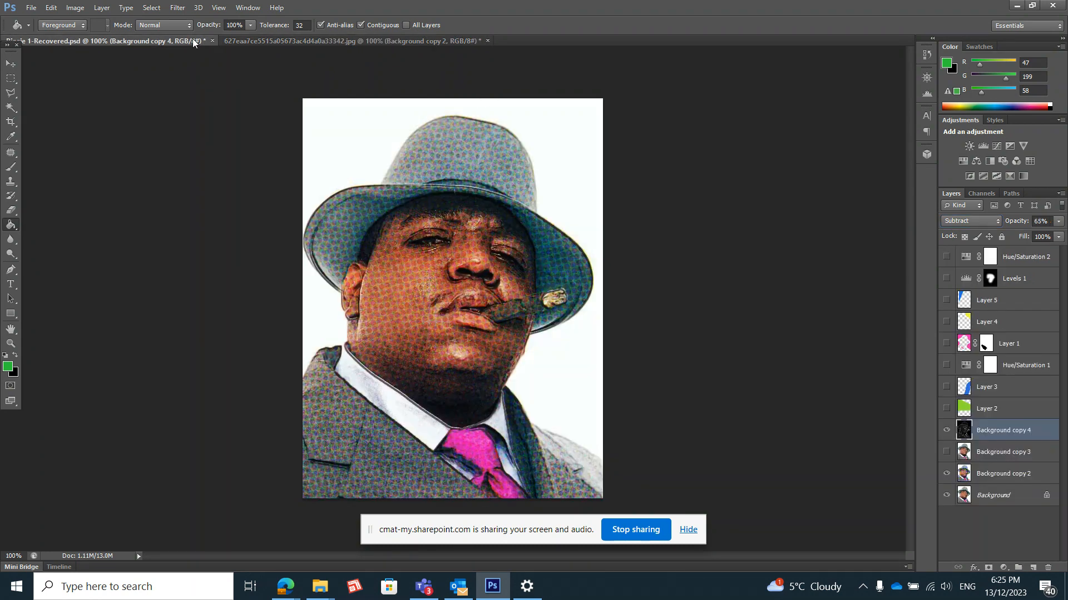
pyautogui.click(270, 39)
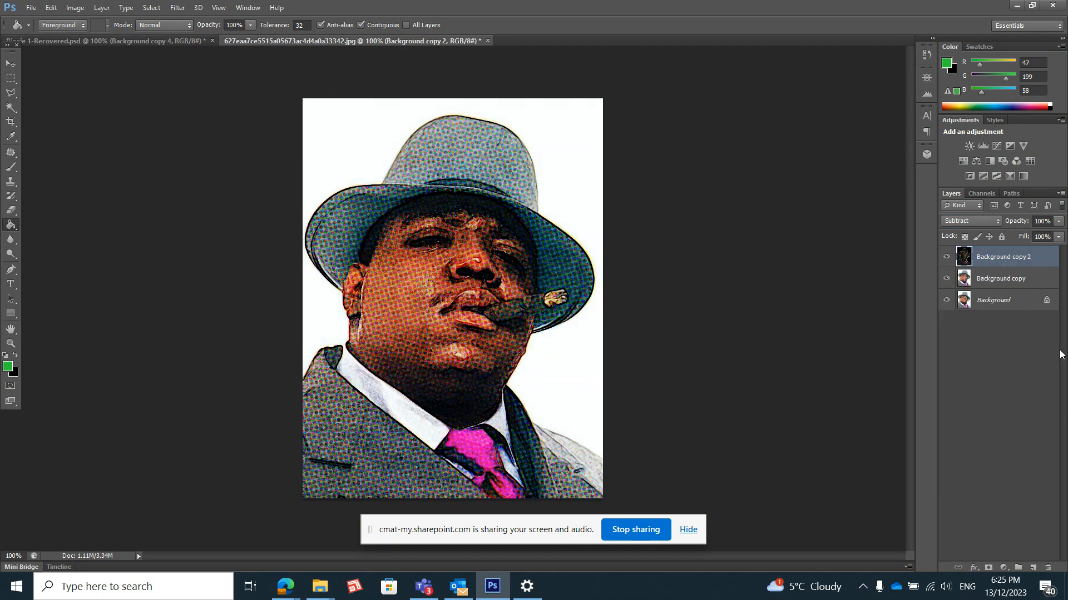
pyautogui.click(1057, 234)
pyautogui.click(1040, 236)
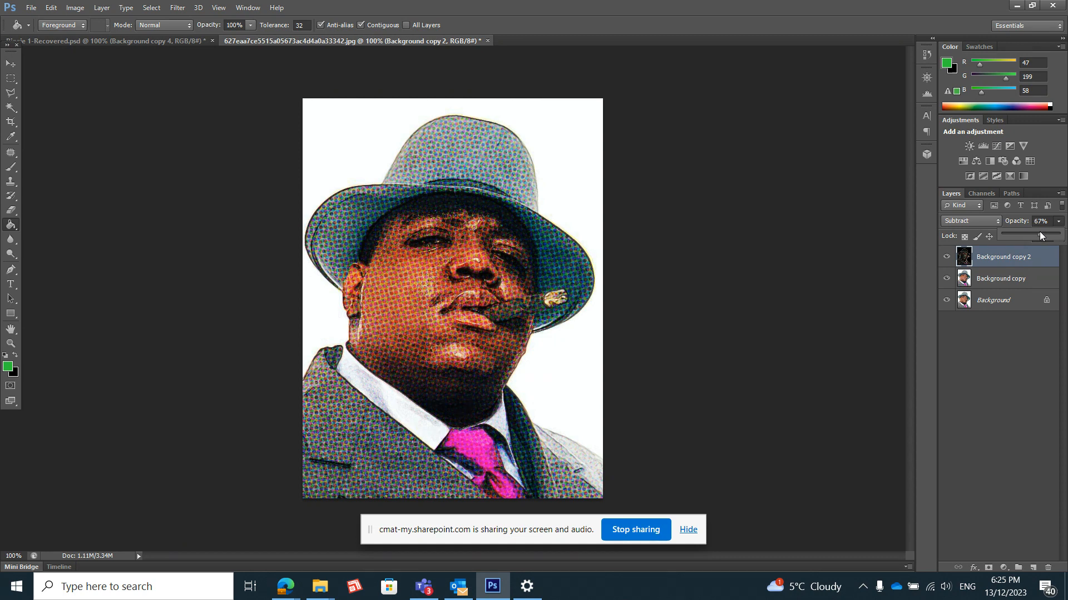
# - In Biggie 1-Recovered.psd, briefly show Layer 2 to examine its coloured shape over the hat and face, and hide it again
pyautogui.click(147, 39)
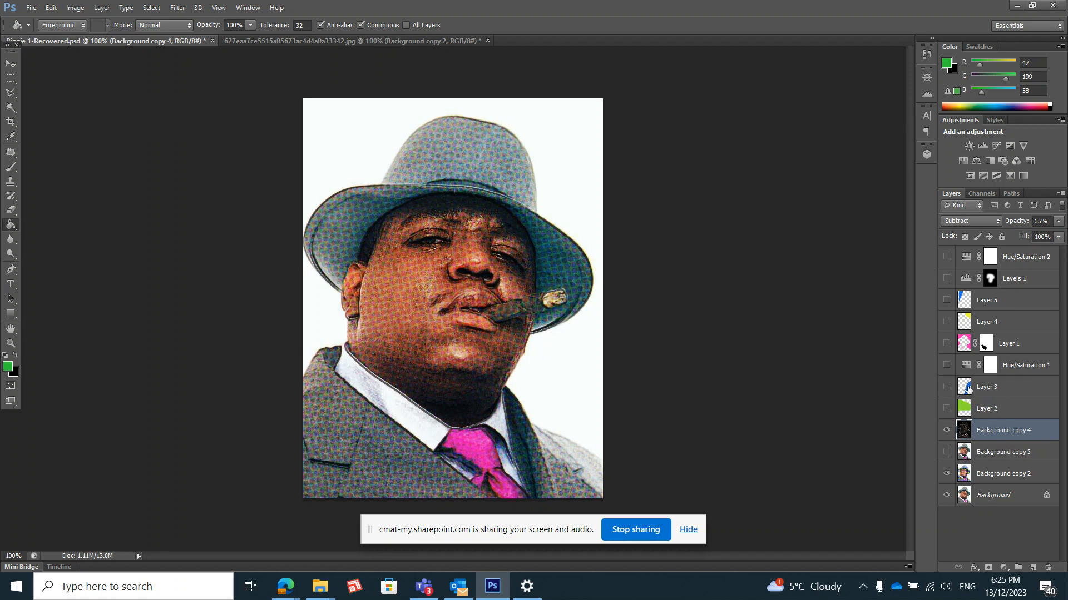
pyautogui.click(947, 409)
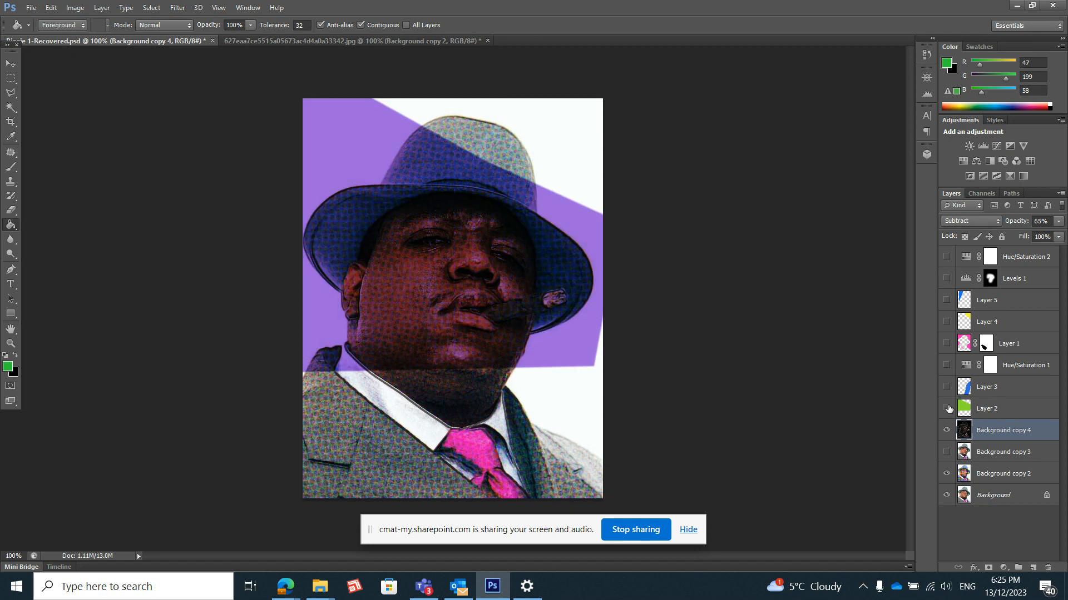
pyautogui.click(947, 409)
# - Back in the photo document, add a new empty layer above Background copy 2
pyautogui.click(391, 40)
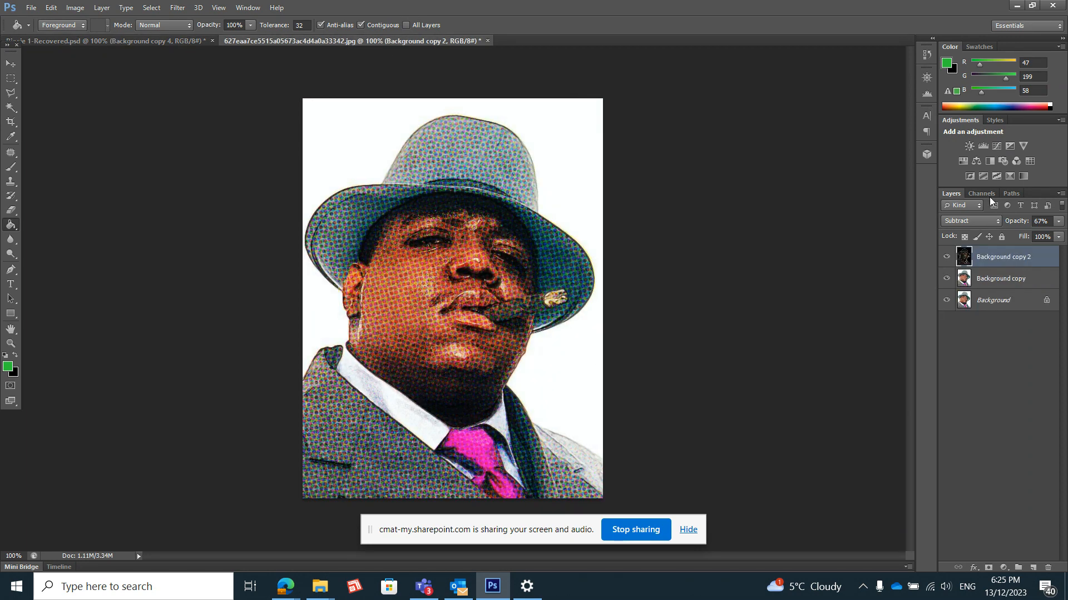
pyautogui.click(1060, 193)
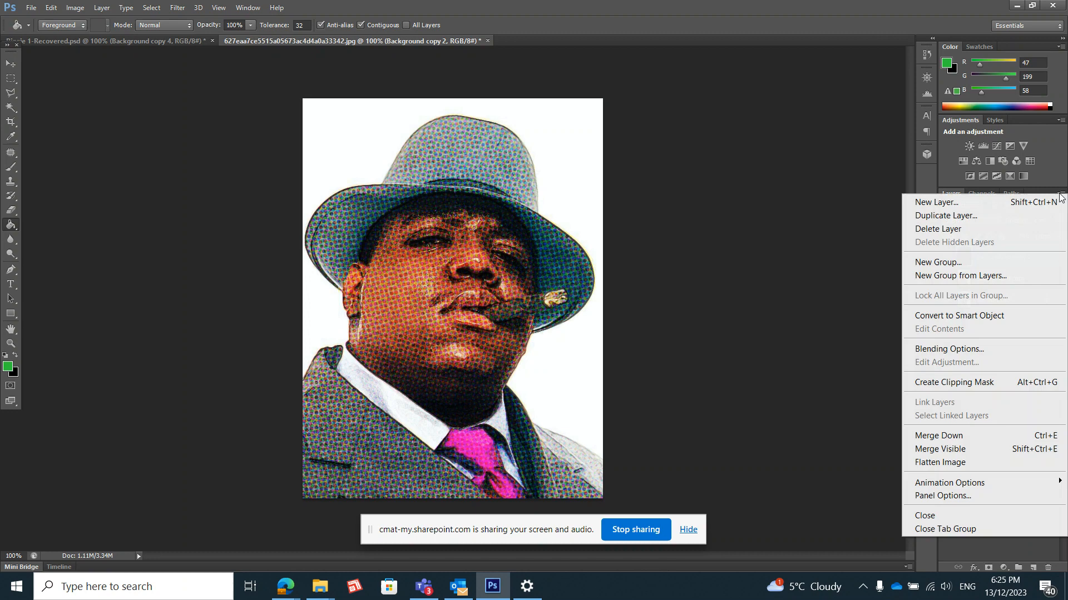
pyautogui.click(1023, 203)
pyautogui.click(627, 184)
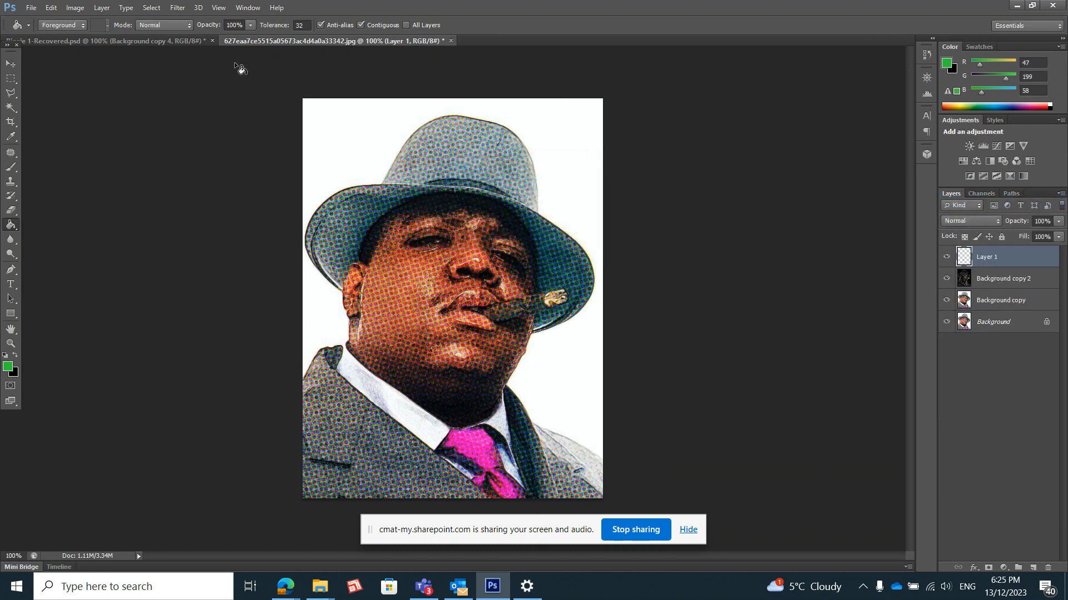
# - Outline a slanted five-sided area across the hat and upper face with the Polygonal Lasso, extending past both sides of the image
pyautogui.click(11, 97)
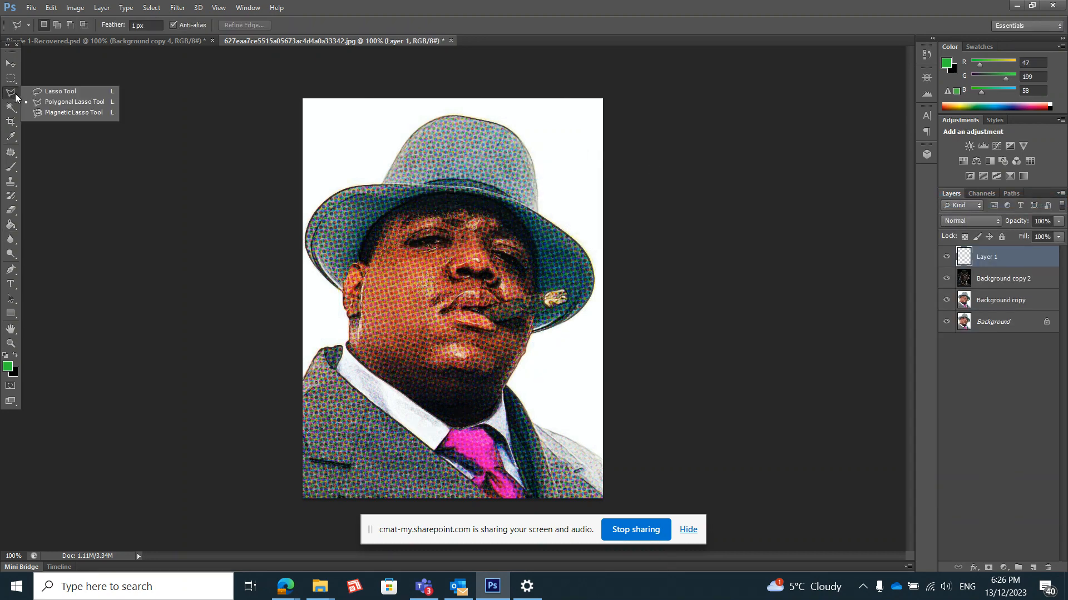
pyautogui.click(61, 102)
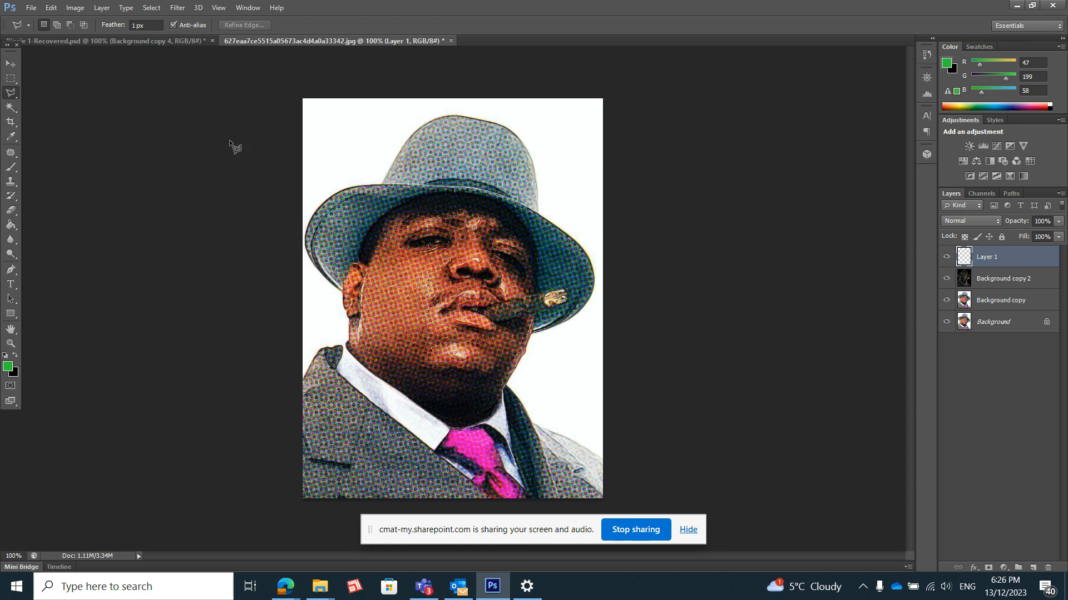
pyautogui.click(288, 159)
pyautogui.click(322, 111)
pyautogui.click(615, 218)
pyautogui.click(621, 318)
pyautogui.click(281, 330)
pyautogui.click(285, 159)
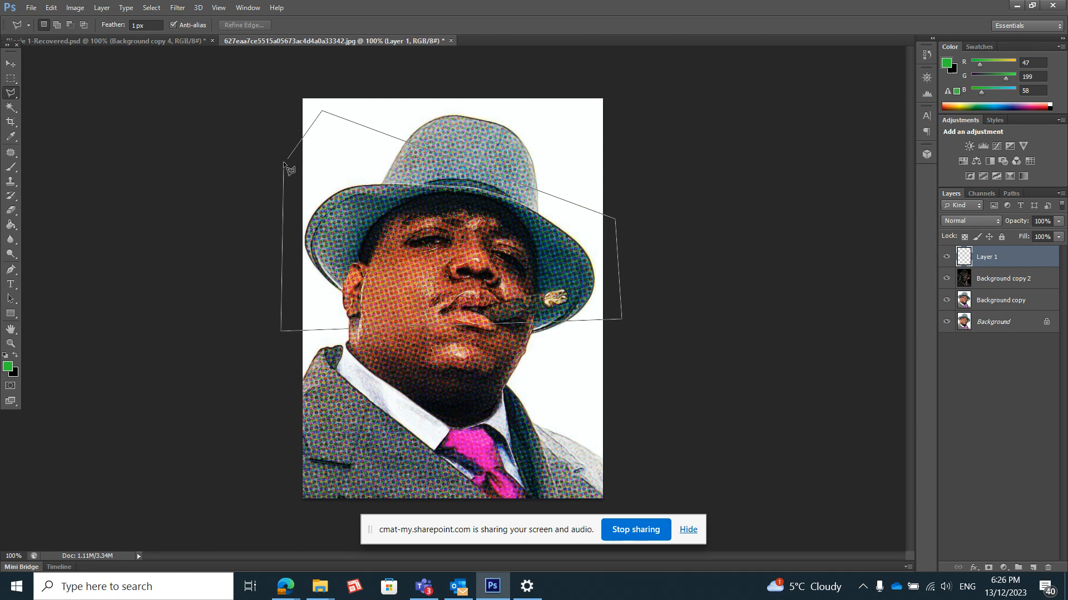
pyautogui.click(285, 158)
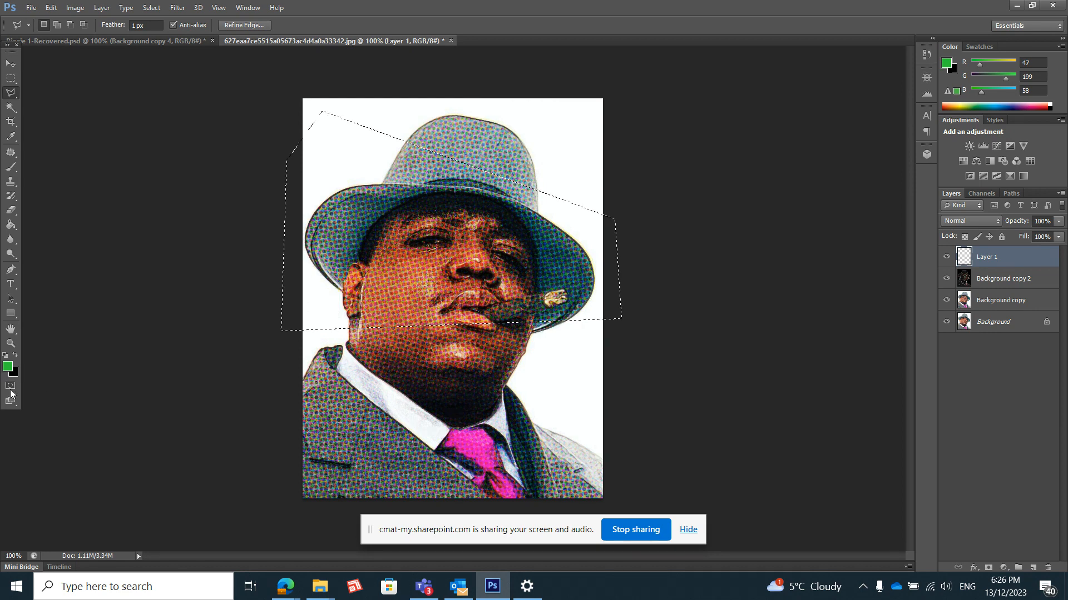
# - Fill the polygonal selection on the new layer with the green foreground colour and deselect it
pyautogui.click(13, 225)
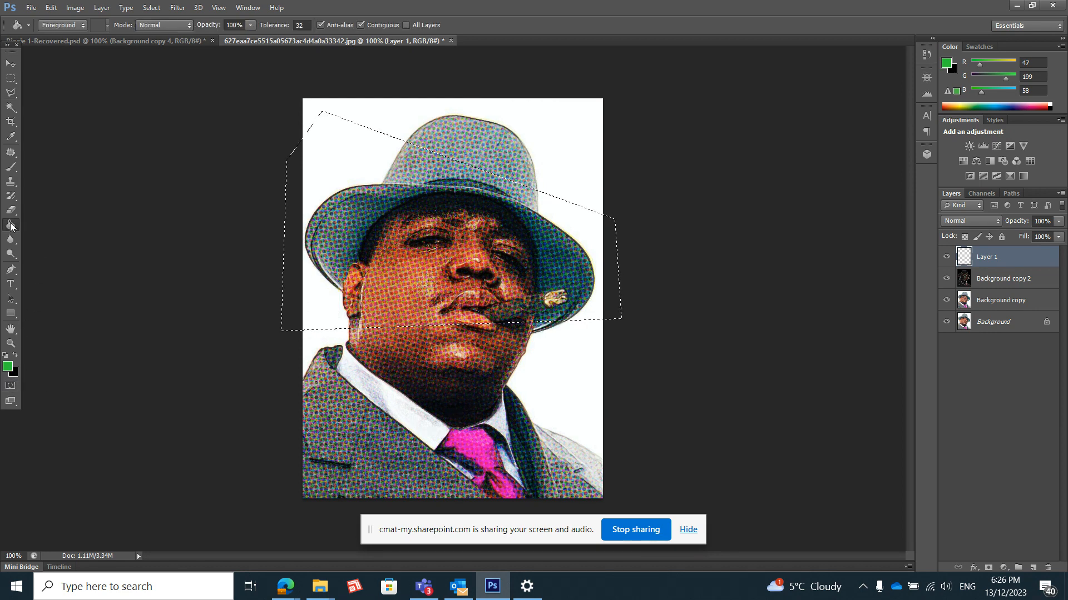
pyautogui.click(335, 158)
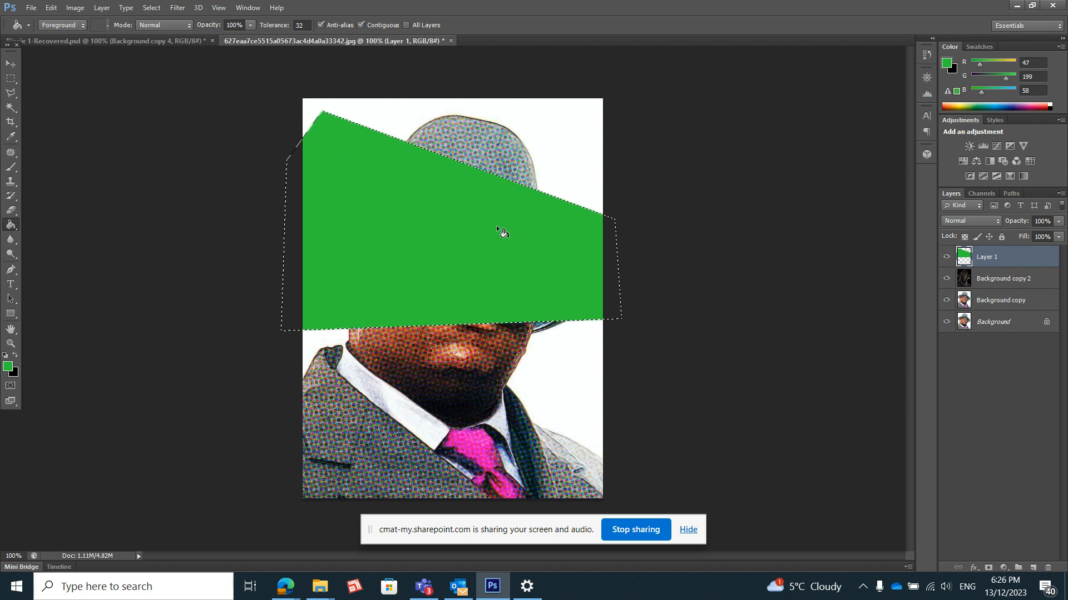
pyautogui.click(151, 7)
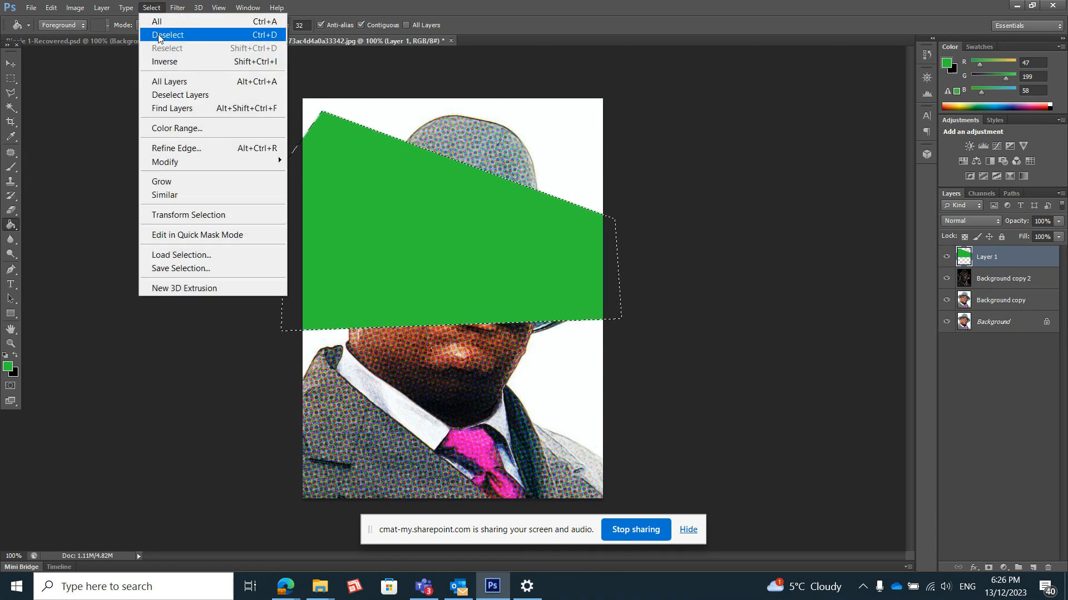
pyautogui.click(162, 35)
# - In Biggie 1-Recovered.psd, show and select Layer 2 to check its blending mode and opacity
pyautogui.click(86, 44)
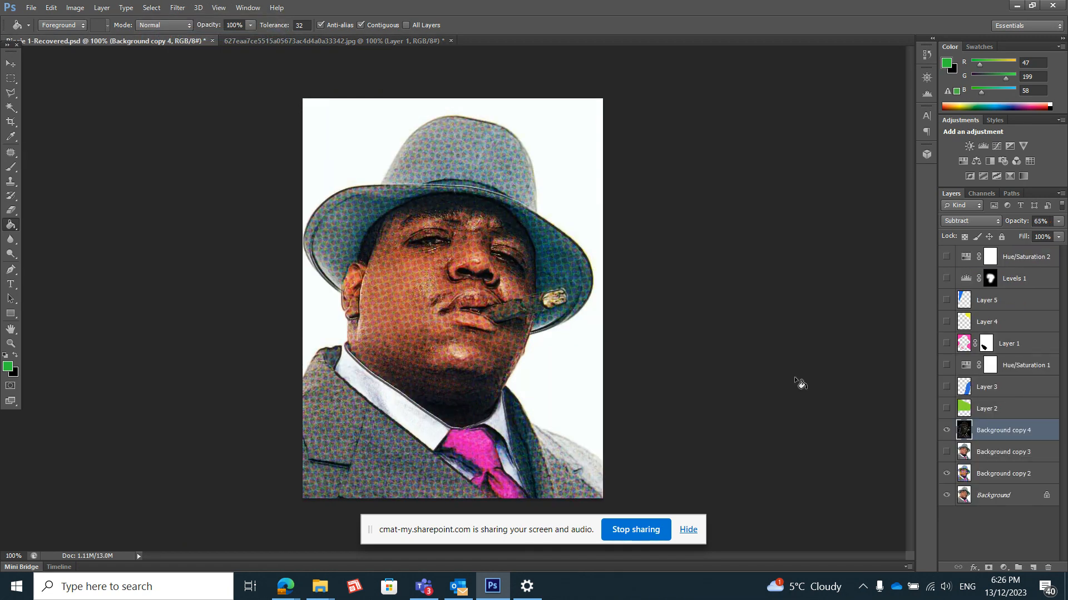
pyautogui.click(946, 408)
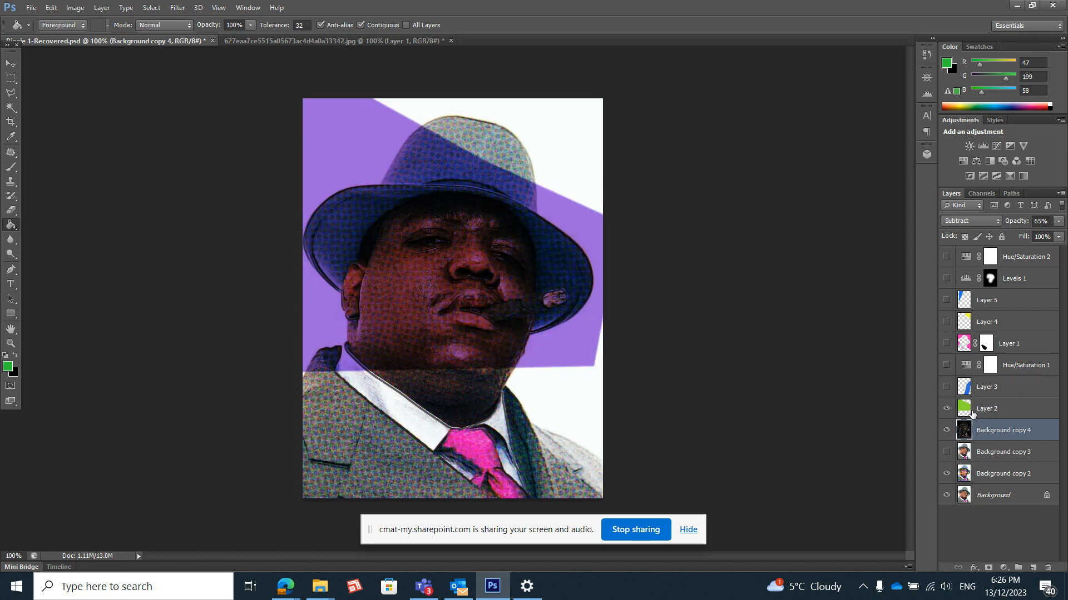
pyautogui.click(972, 413)
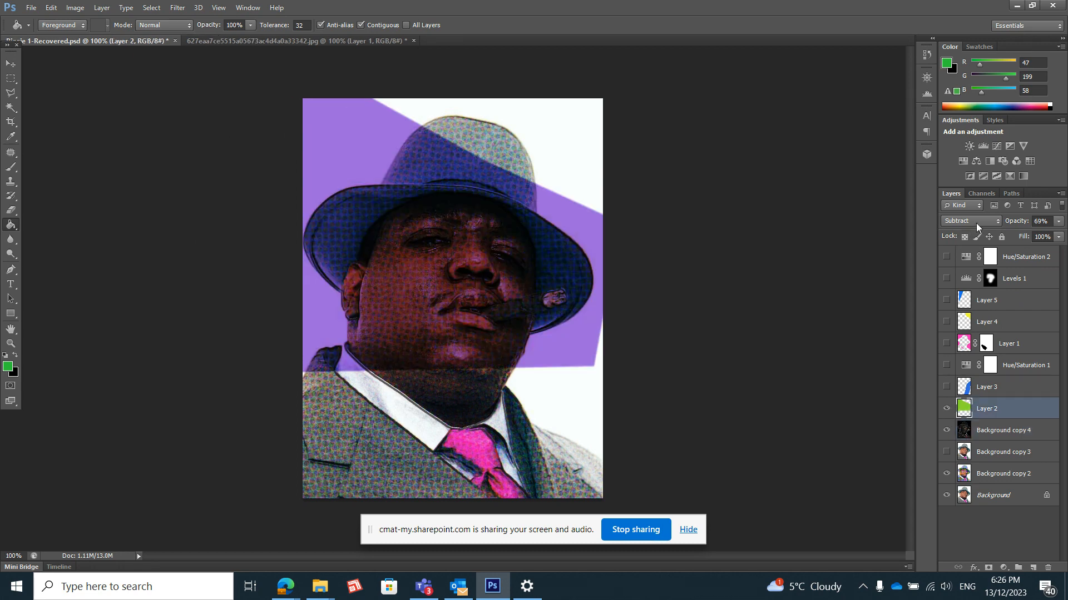
# - Back in the photo document, try Subtract, Soft Light, Color and Luminosity on the green shape's layer, and settle on Darken blending
pyautogui.click(320, 39)
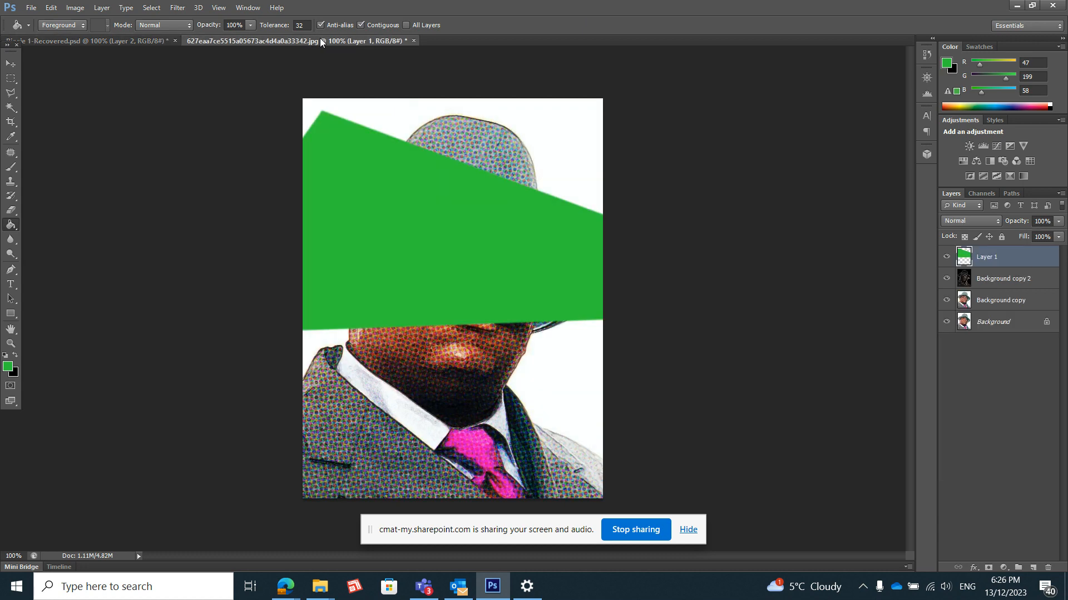
pyautogui.click(984, 221)
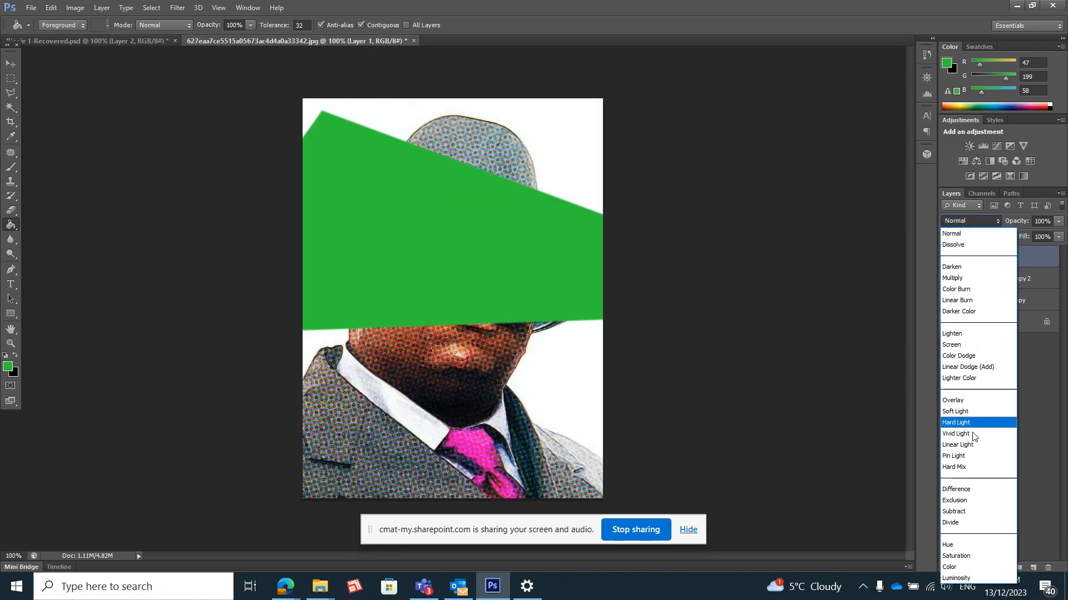
pyautogui.click(971, 508)
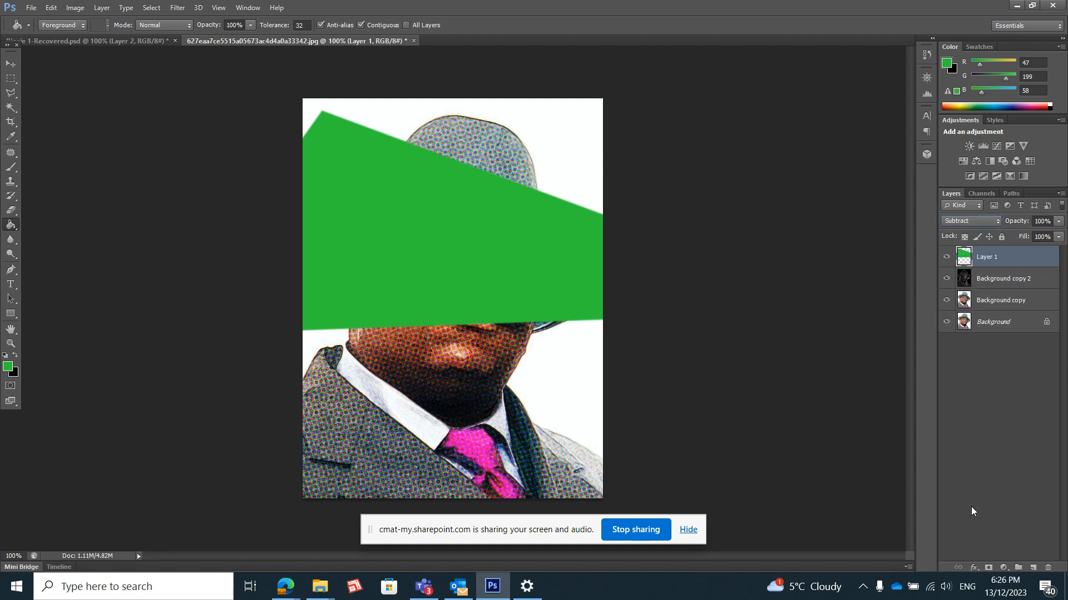
pyautogui.click(978, 218)
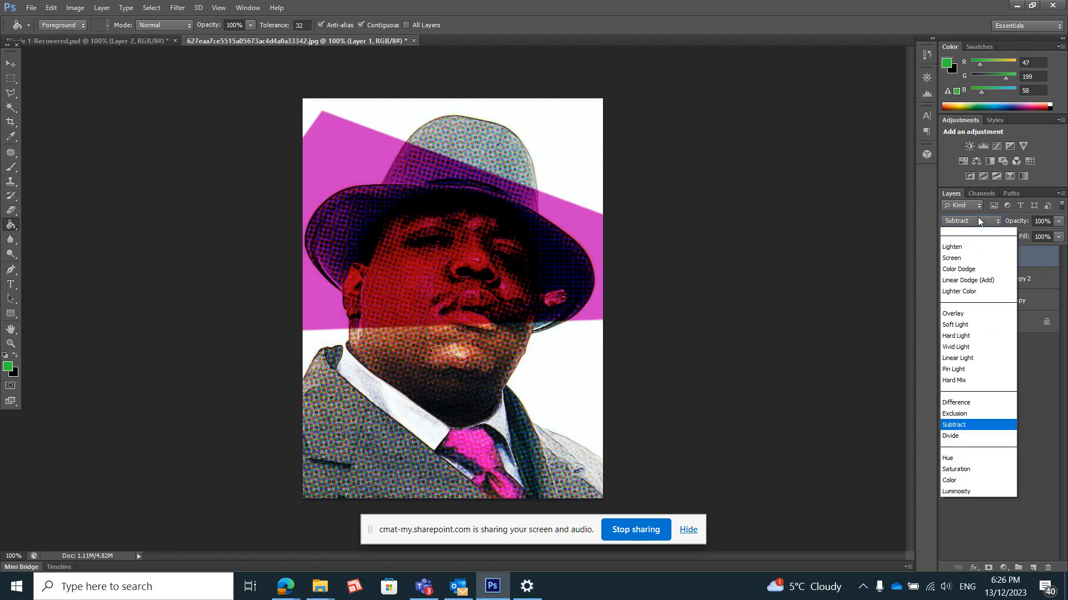
pyautogui.click(968, 410)
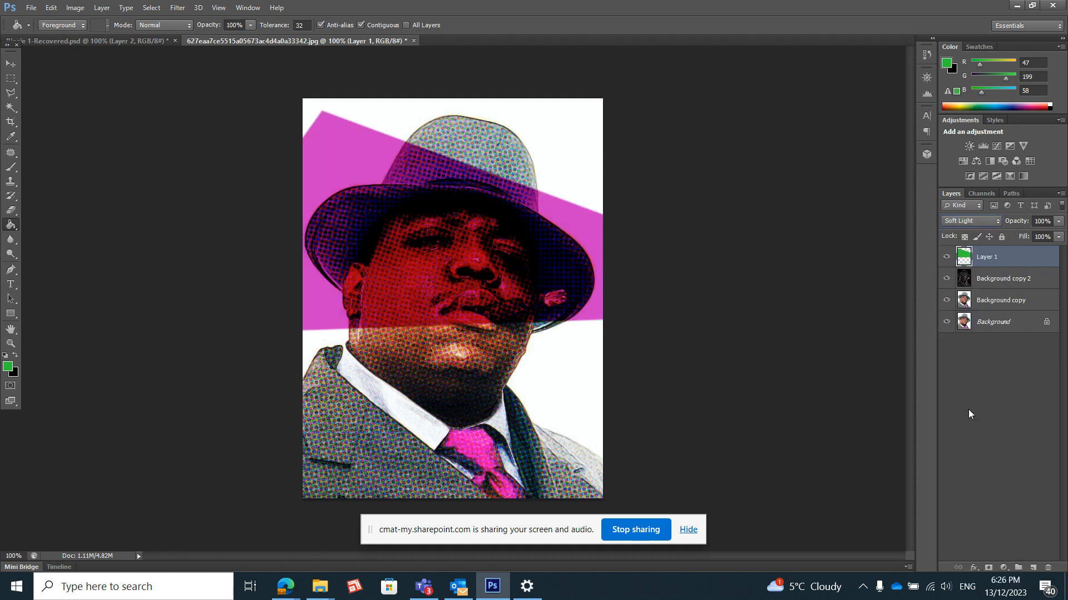
pyautogui.click(979, 224)
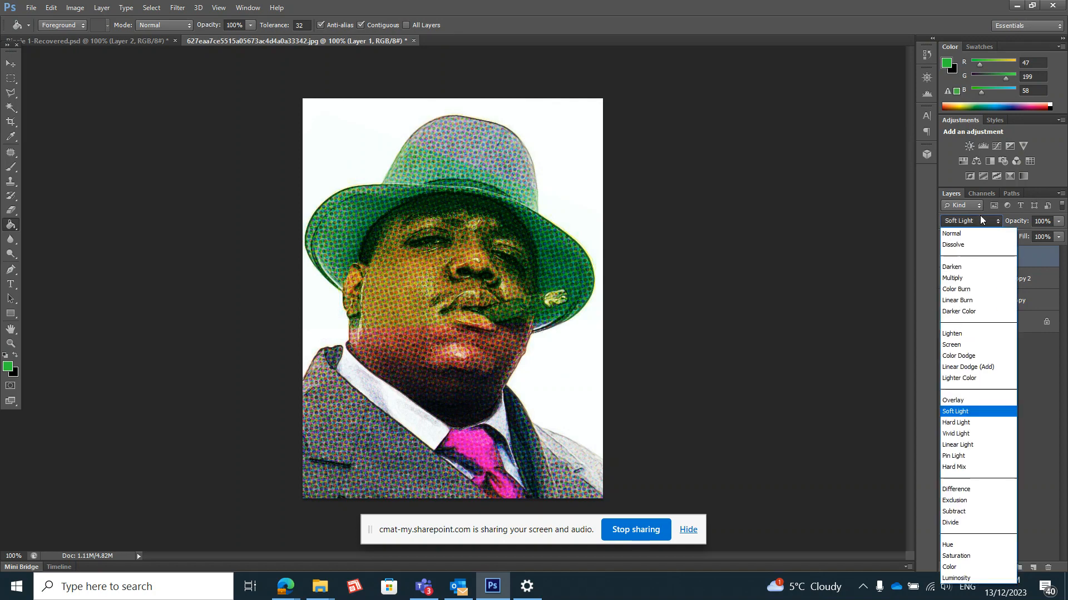
pyautogui.click(974, 569)
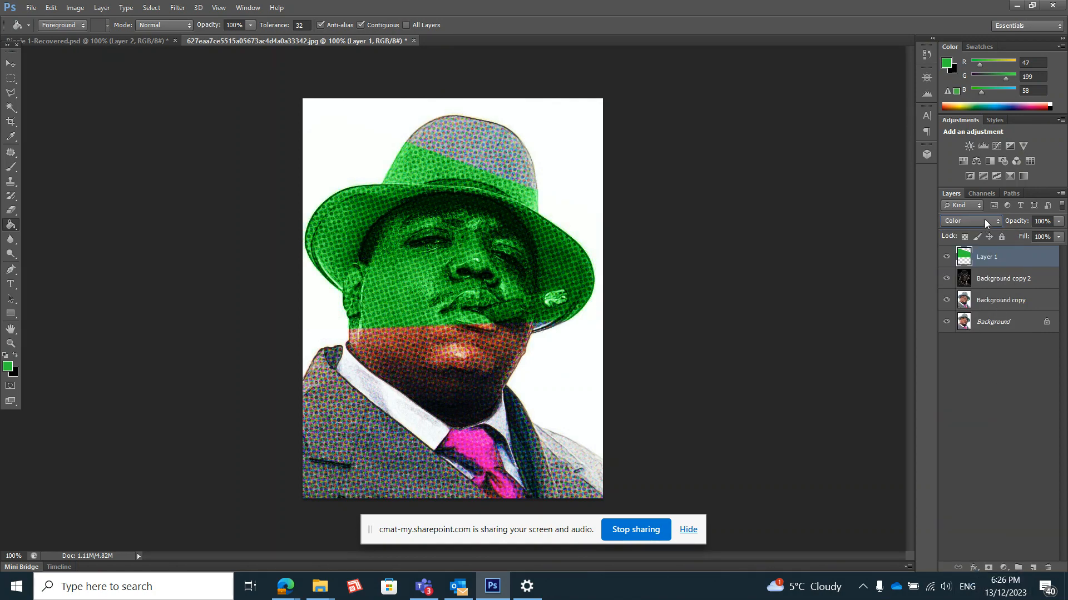
pyautogui.click(984, 221)
pyautogui.click(974, 576)
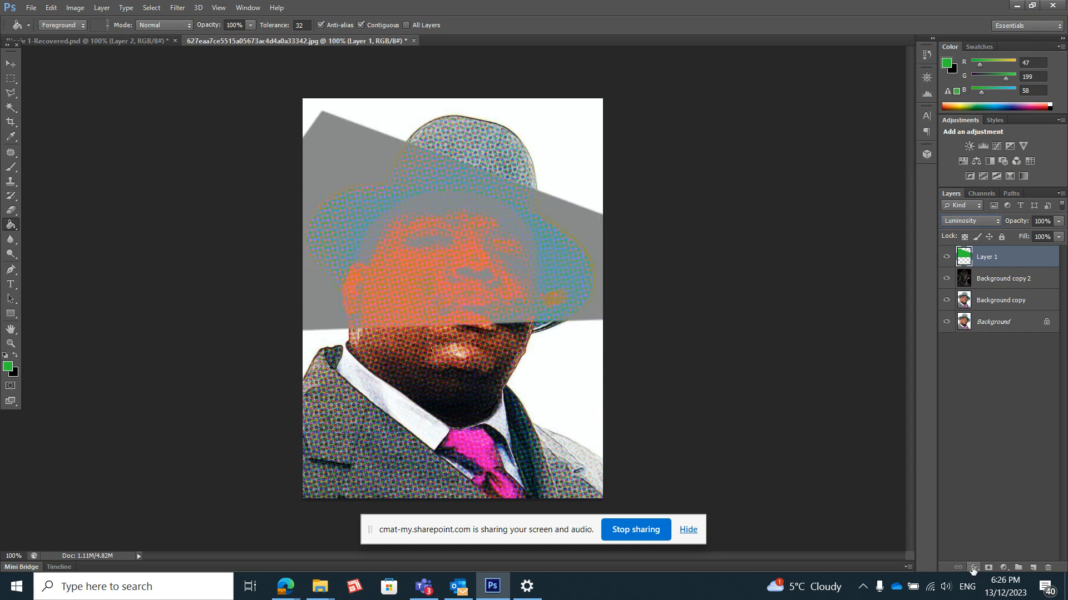
pyautogui.click(984, 222)
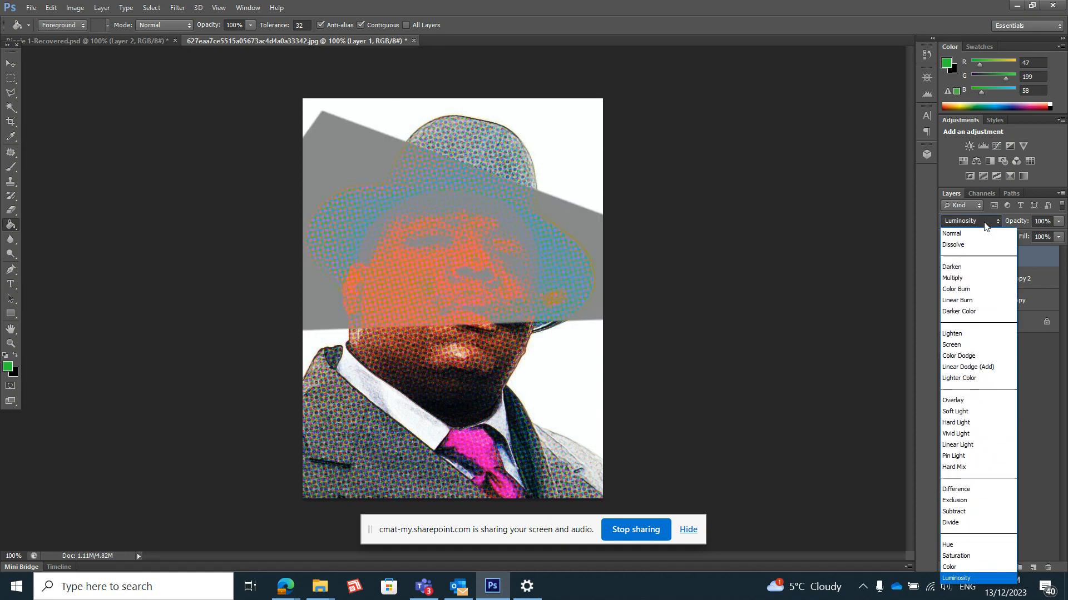
pyautogui.click(974, 267)
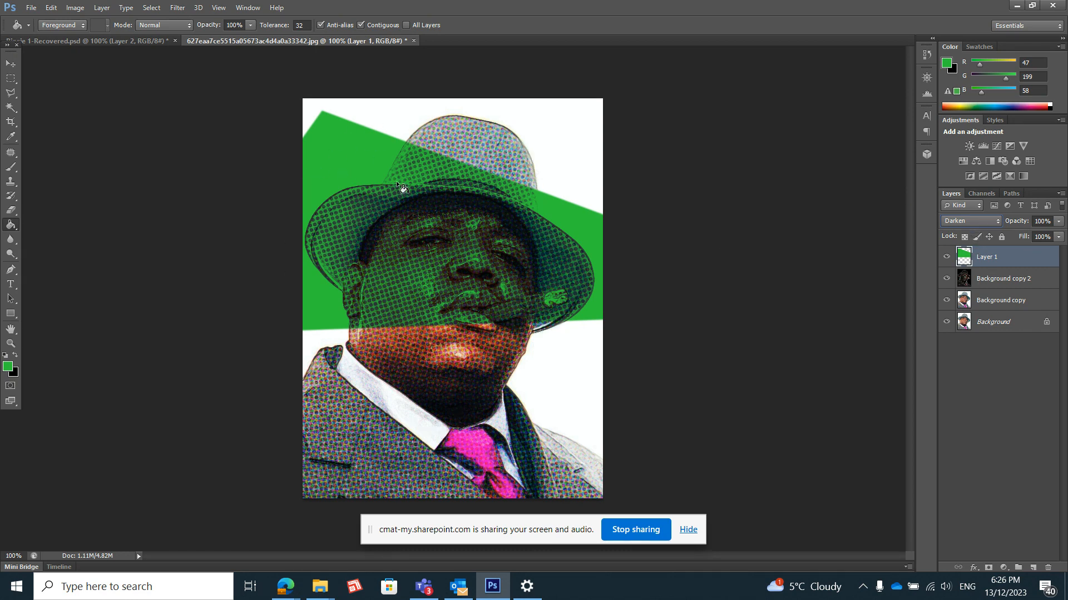
# - In Biggie 1-Recovered.psd, show and select Layer 3 to examine its blue shape and blending mode
pyautogui.click(124, 38)
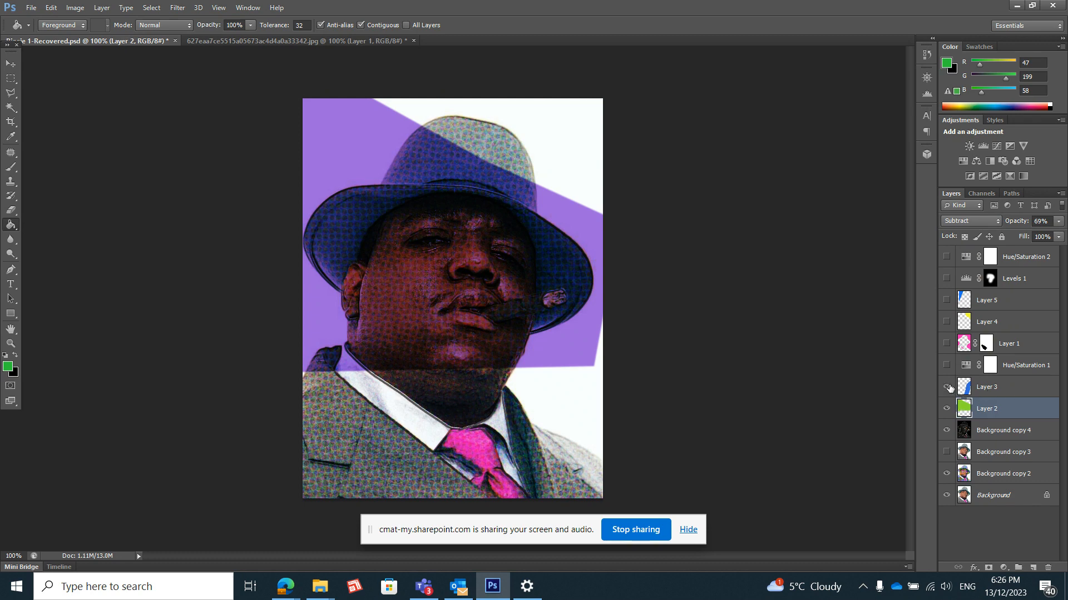
pyautogui.click(946, 387)
pyautogui.click(968, 390)
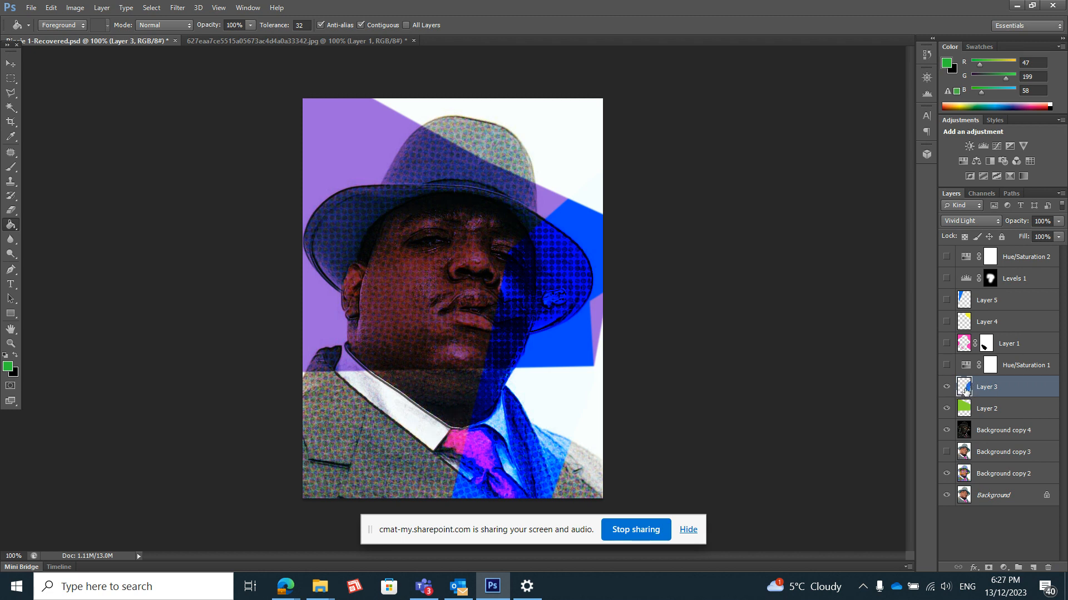
# - Back in the photo document, add another empty layer above the green shape's layer
pyautogui.click(269, 38)
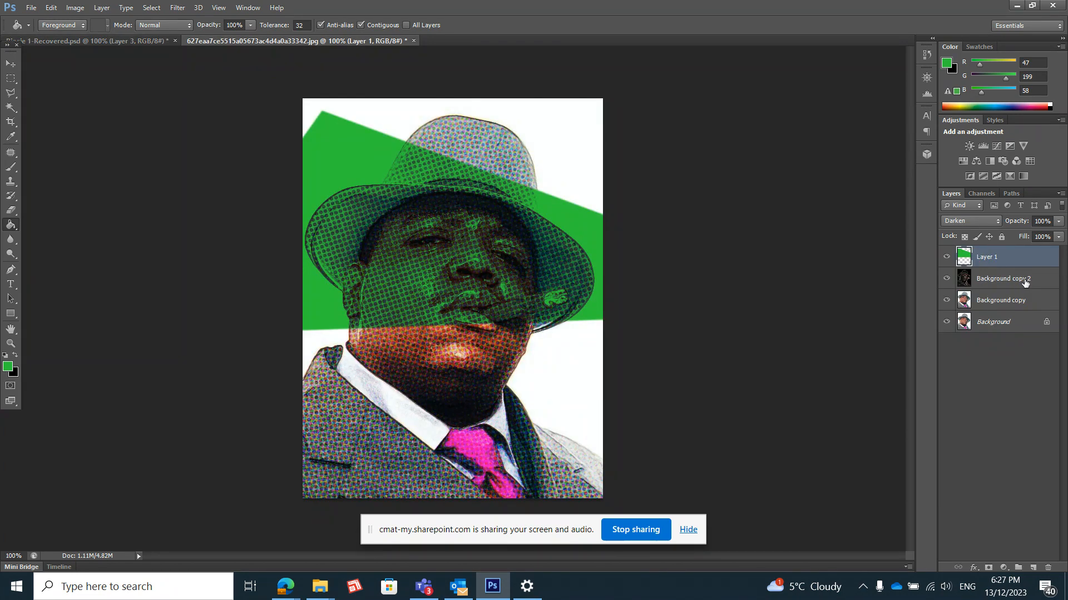
pyautogui.click(1060, 196)
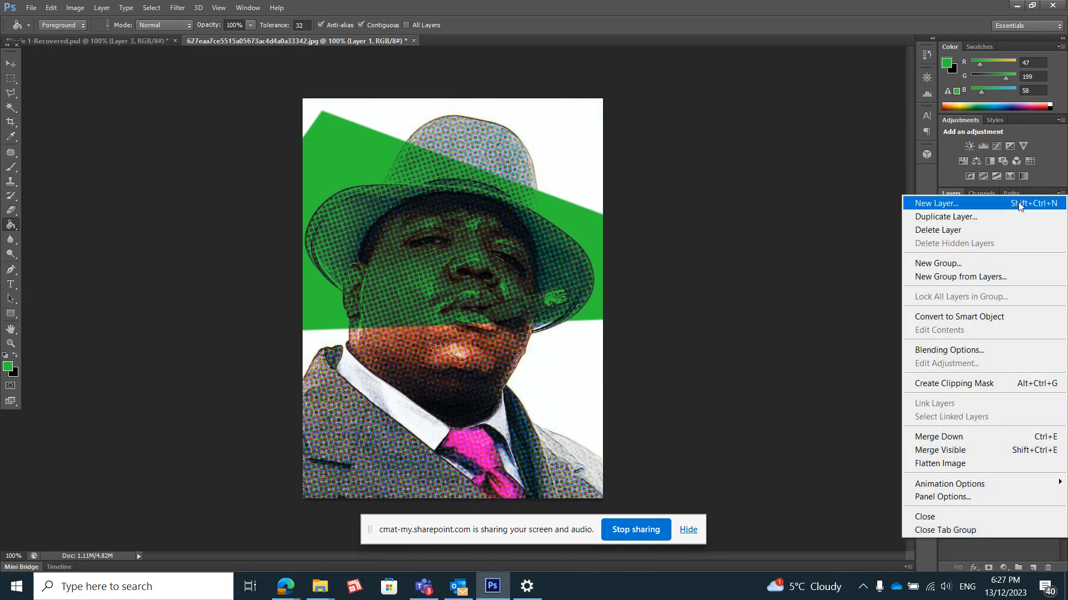
pyautogui.click(1019, 202)
pyautogui.click(628, 186)
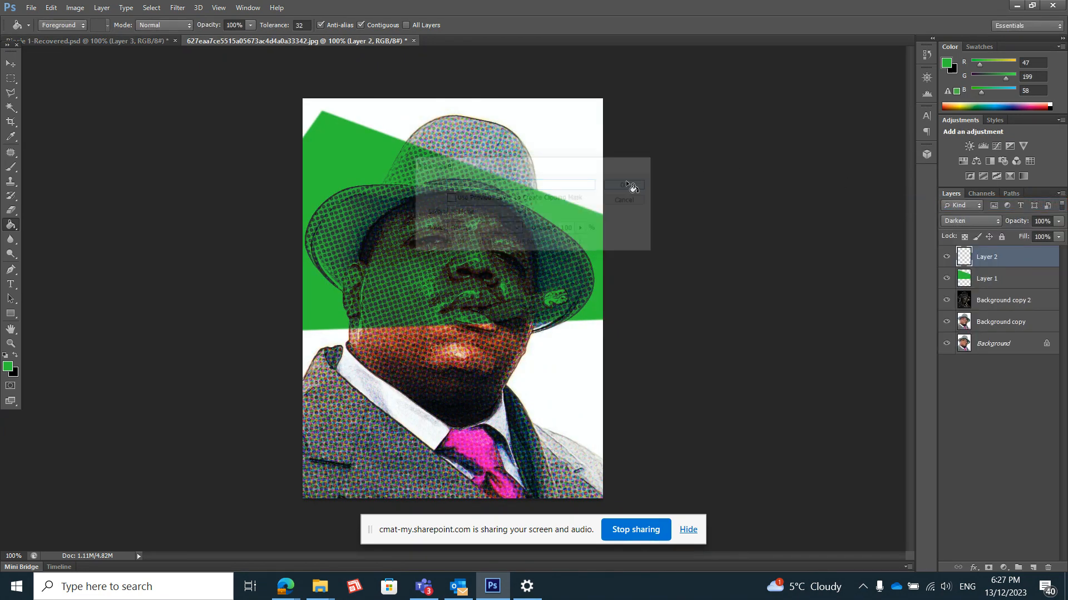
# - Outline a tall wedge with the Polygonal Lasso down the right part of the portrait, wide at the top and narrowing to the bottom edge
pyautogui.click(11, 93)
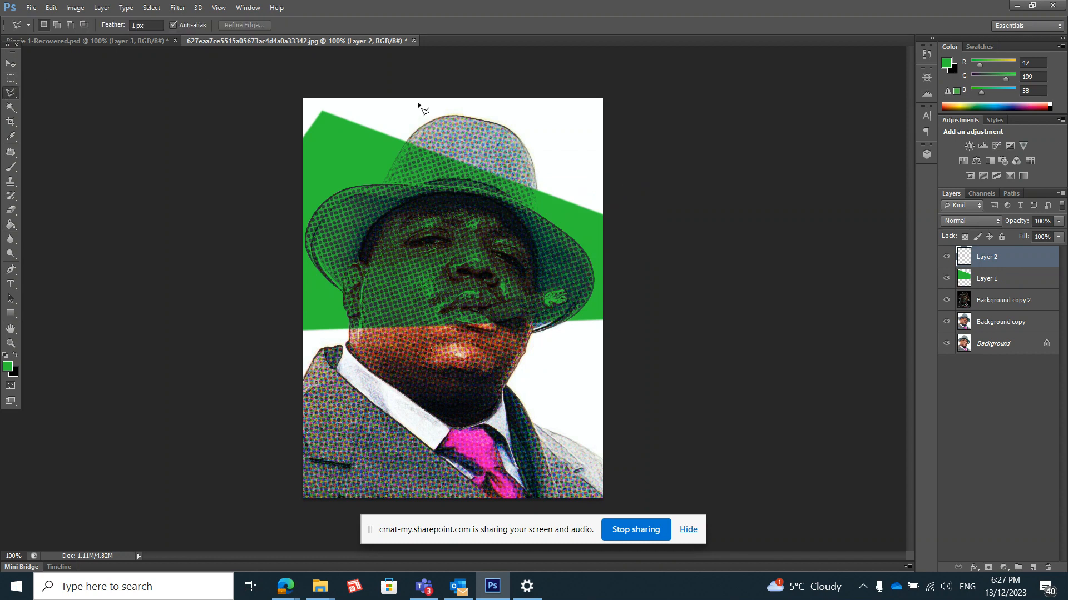
pyautogui.click(502, 89)
pyautogui.click(563, 503)
pyautogui.doubleClick(505, 137)
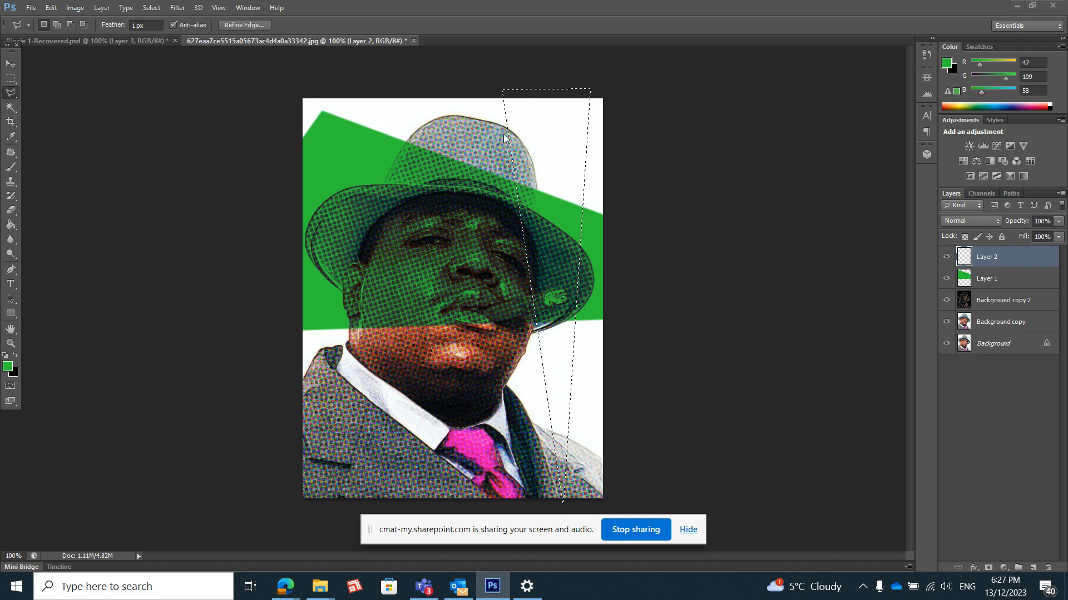
# - Set the foreground colour to a bright pink, RGB 236, 35, 196
pyautogui.click(8, 366)
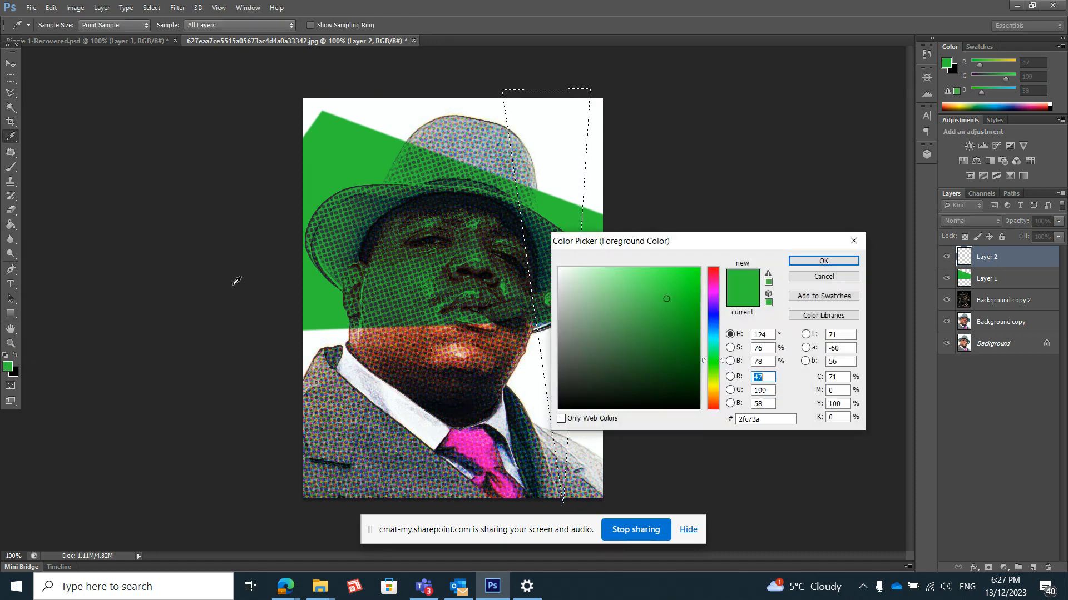
pyautogui.click(658, 329)
pyautogui.click(717, 319)
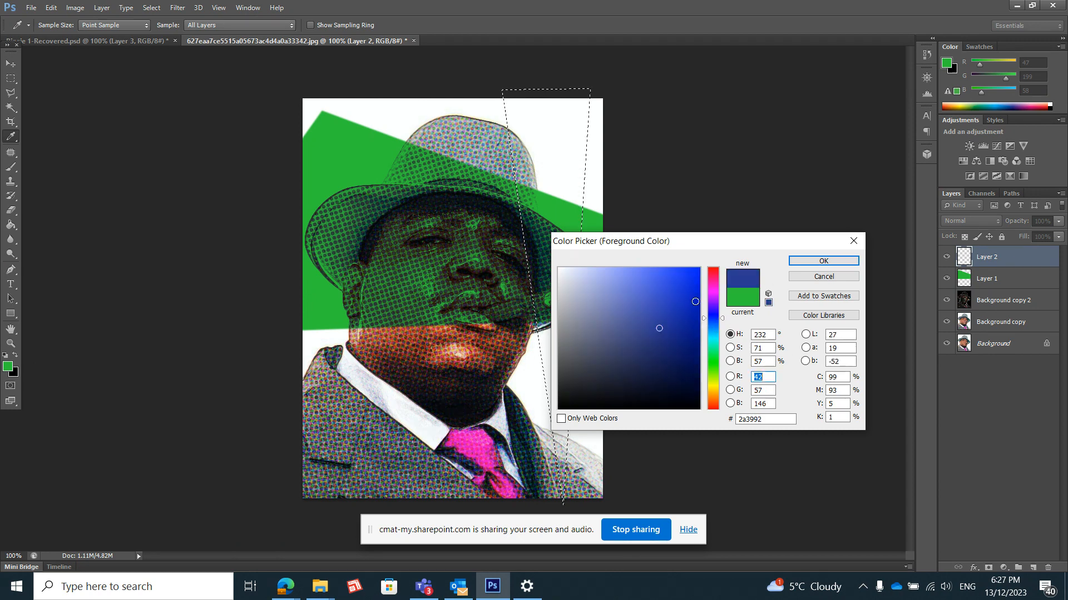
pyautogui.click(712, 288)
pyautogui.click(679, 279)
pyautogui.click(816, 260)
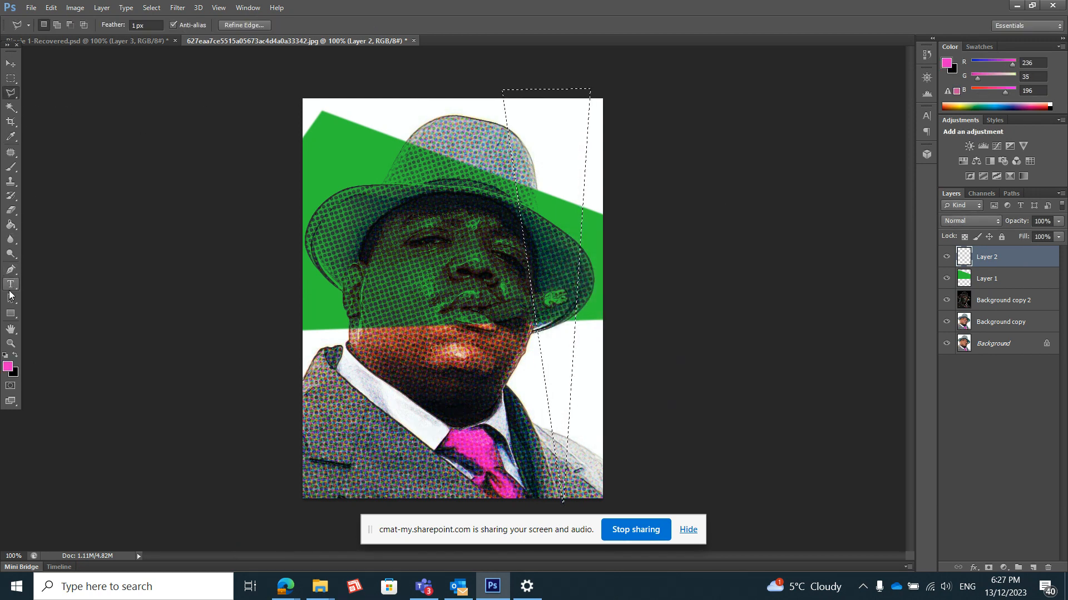
# - Fill the wedge selection with the pink foreground colour using the Paint Bucket, and deselect it
pyautogui.click(13, 223)
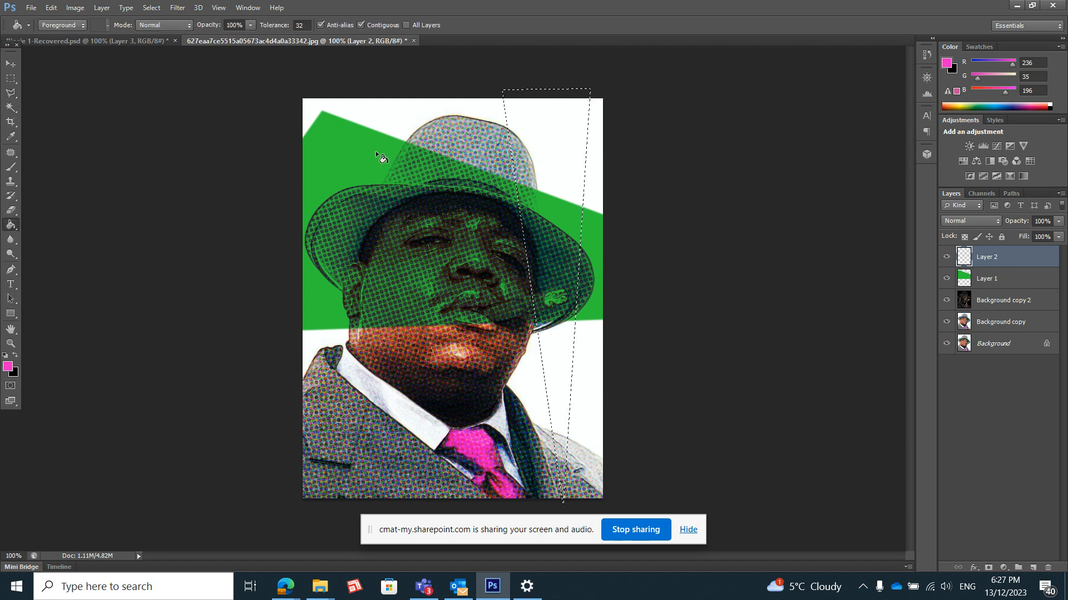
pyautogui.click(550, 157)
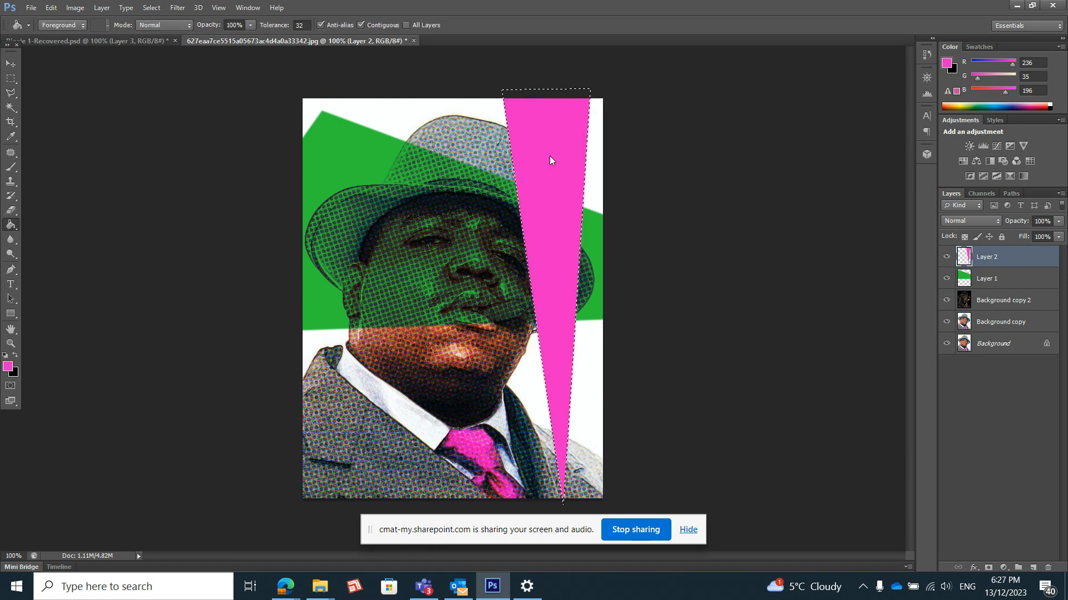
pyautogui.click(151, 8)
pyautogui.click(161, 32)
# - Try Subtract, Color, Luminosity and Multiply blending on the pink wedge's layer
pyautogui.click(982, 218)
pyautogui.click(968, 510)
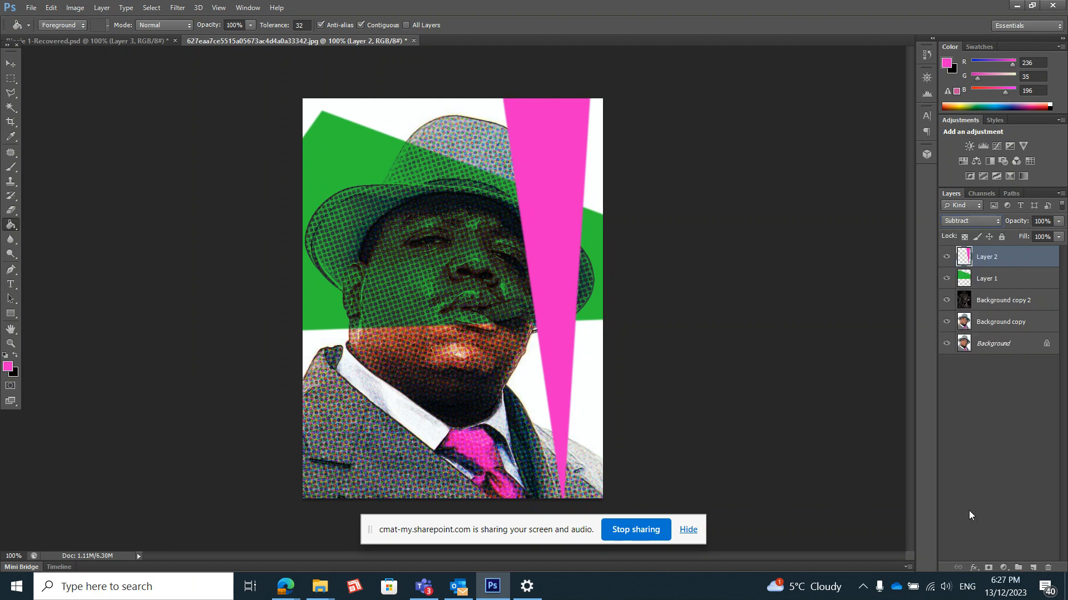
pyautogui.click(985, 222)
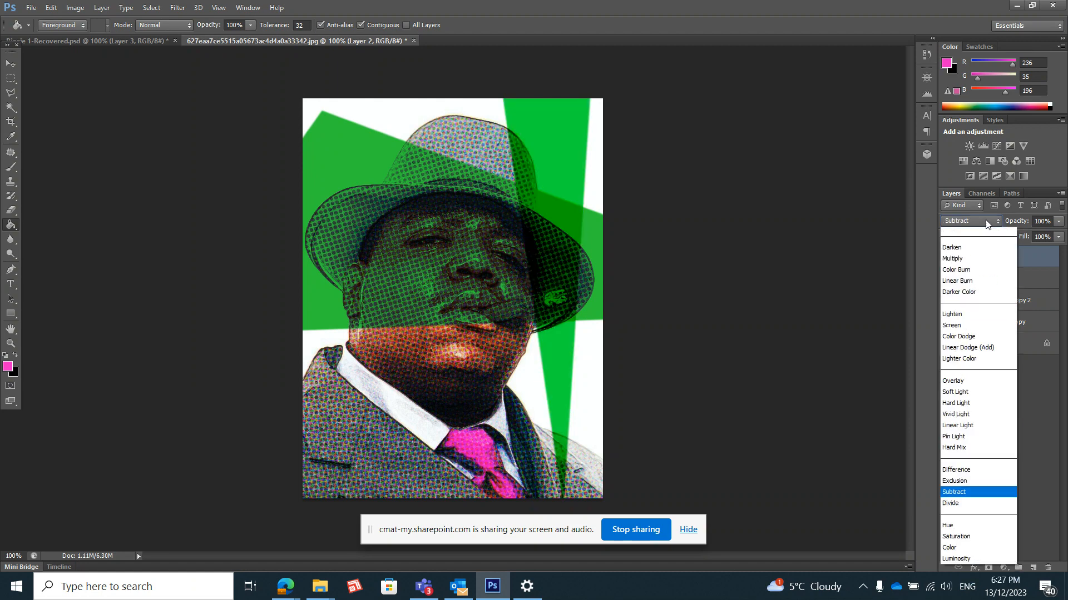
pyautogui.click(961, 564)
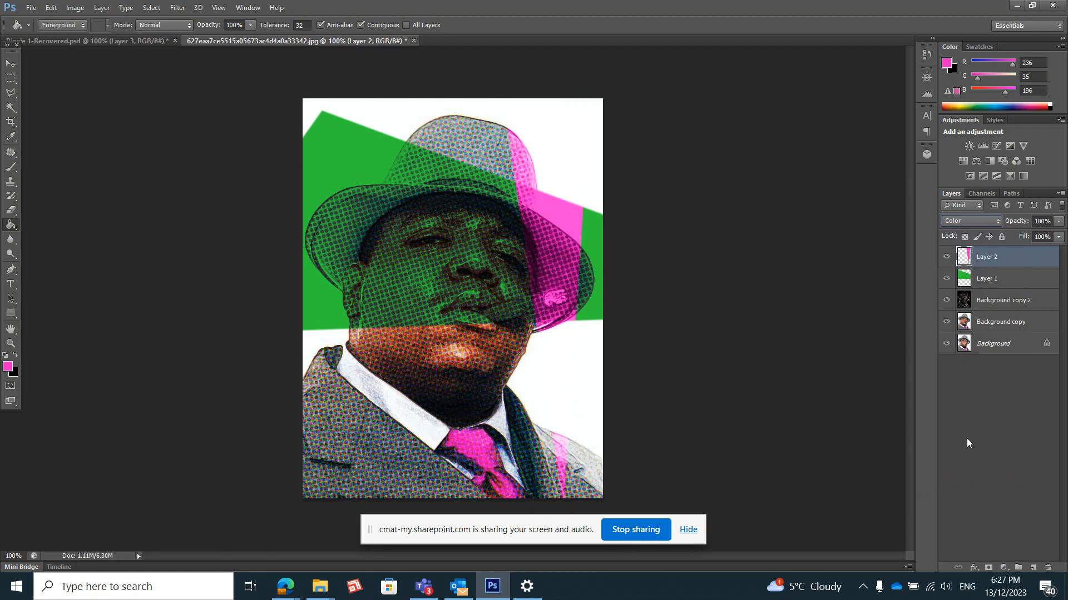
pyautogui.click(987, 217)
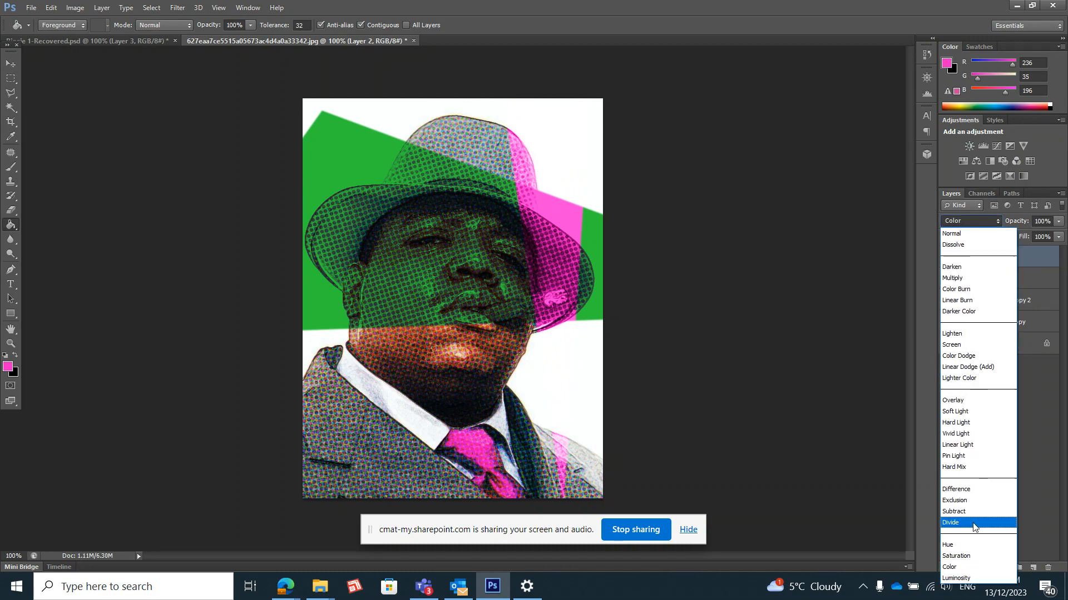
pyautogui.click(970, 578)
pyautogui.click(976, 220)
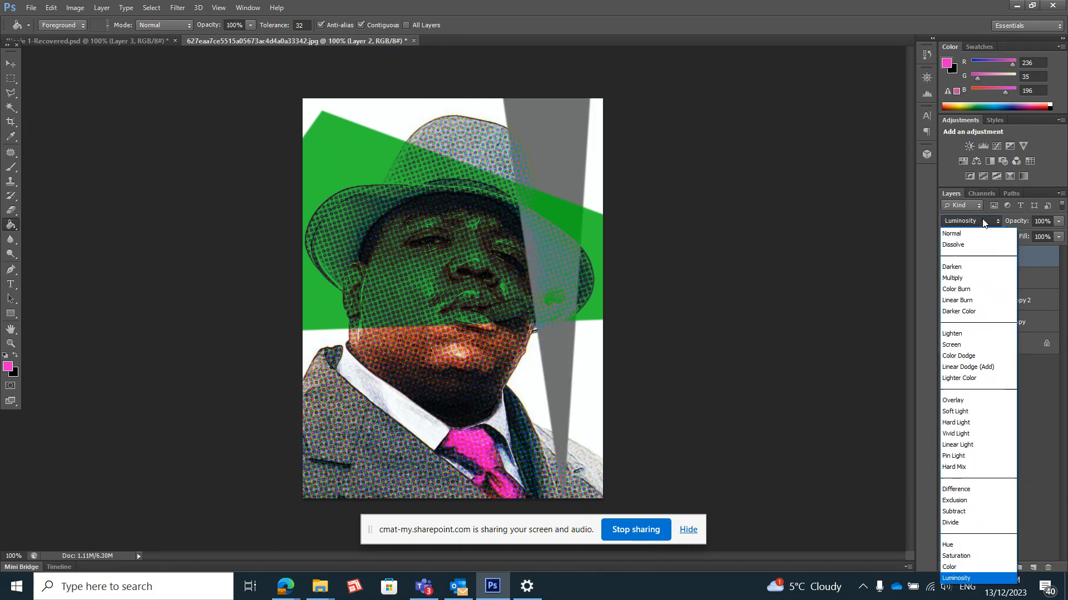
pyautogui.click(975, 280)
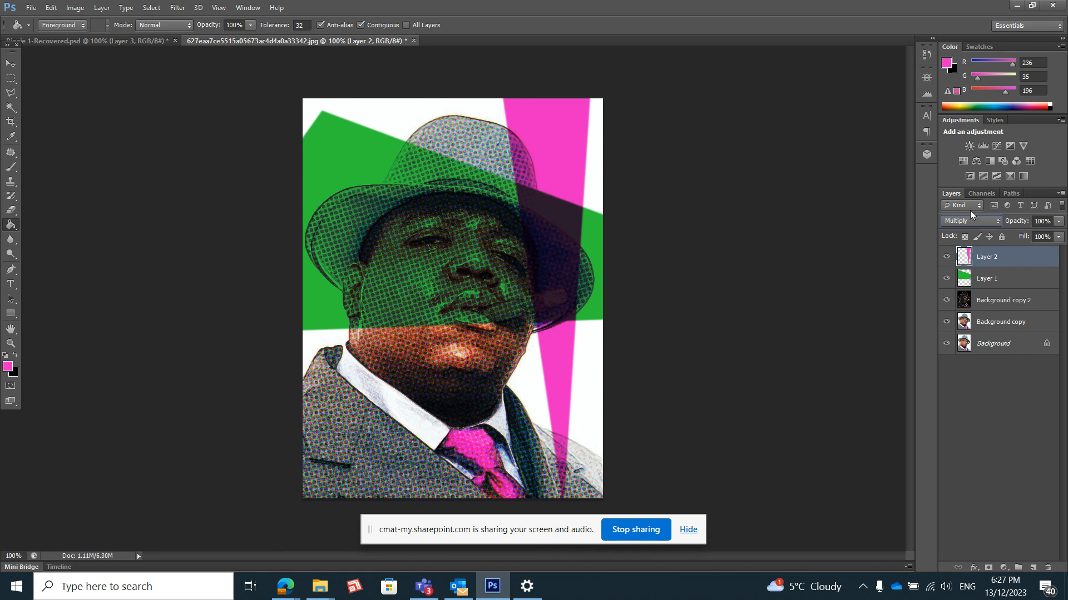
# - Try Lighten, Color Dodge, Soft Light and Vivid Light blending on the pink wedge's layer
pyautogui.click(983, 221)
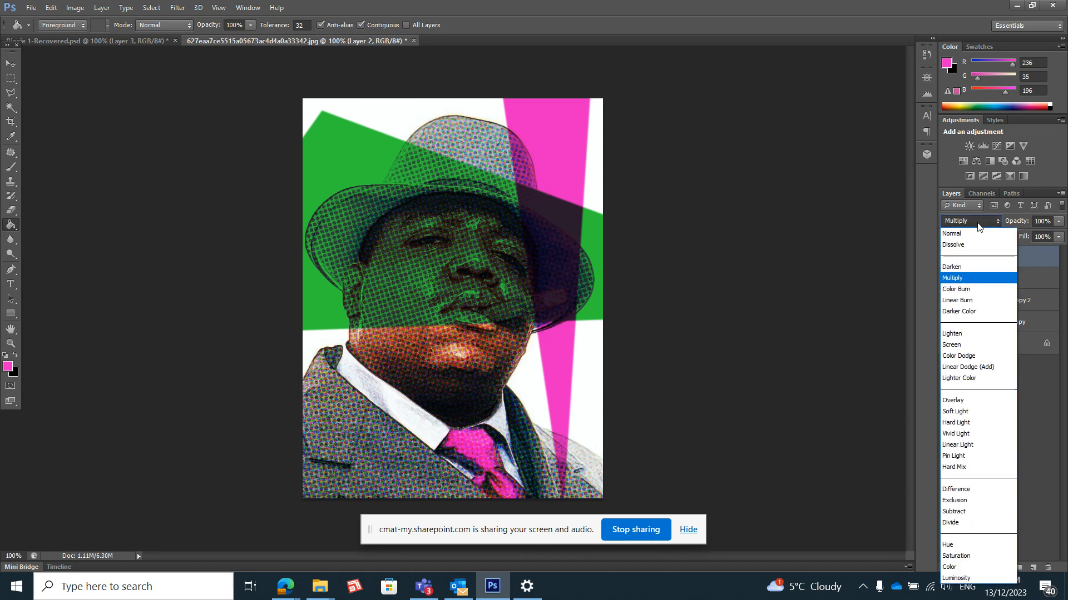
pyautogui.click(955, 334)
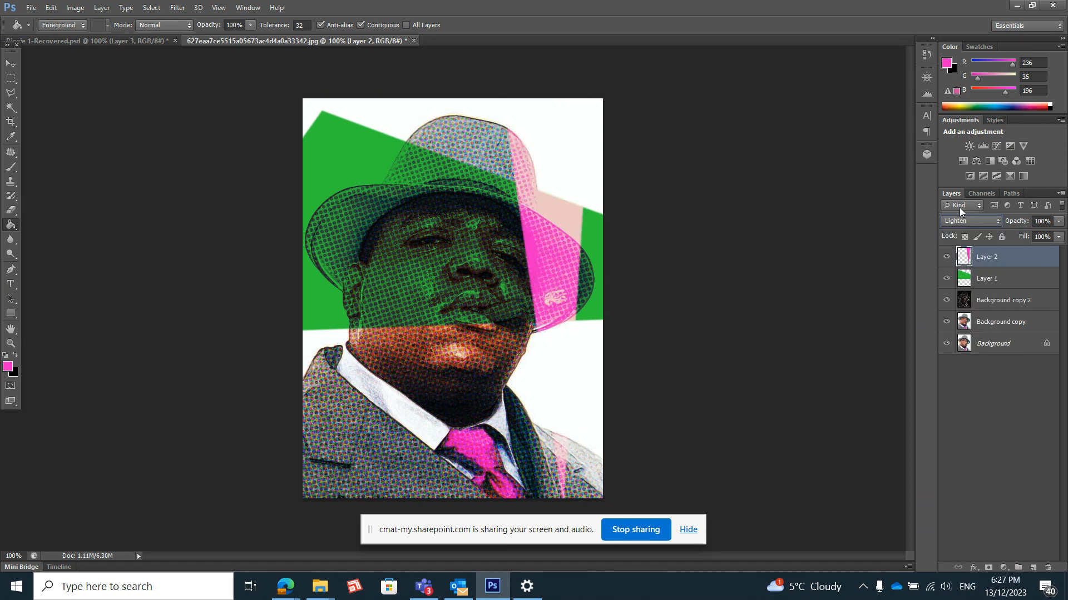
pyautogui.click(980, 219)
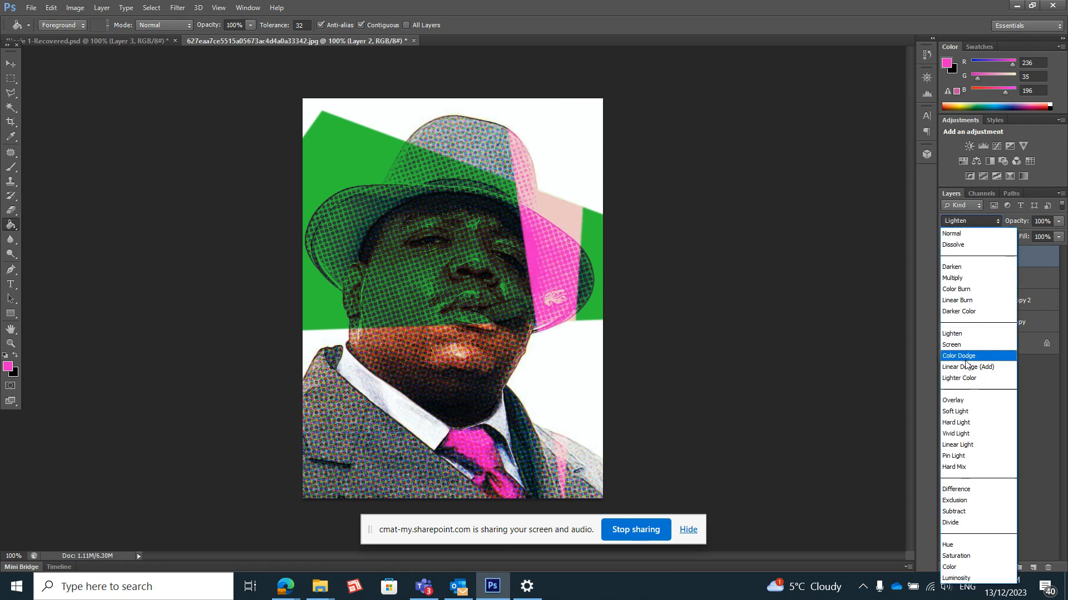
pyautogui.click(966, 358)
pyautogui.click(979, 221)
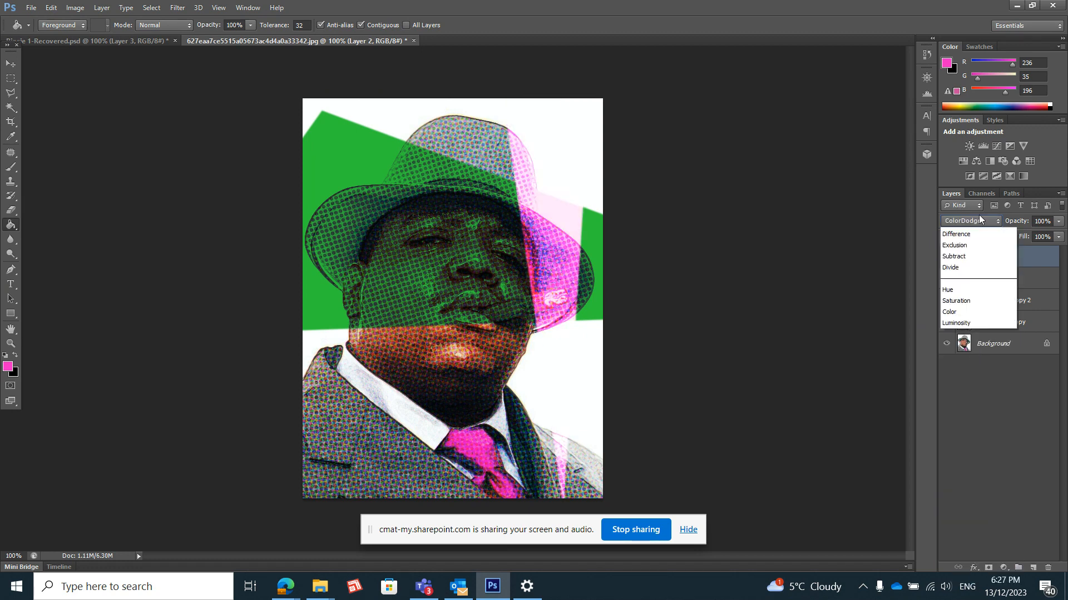
pyautogui.click(976, 411)
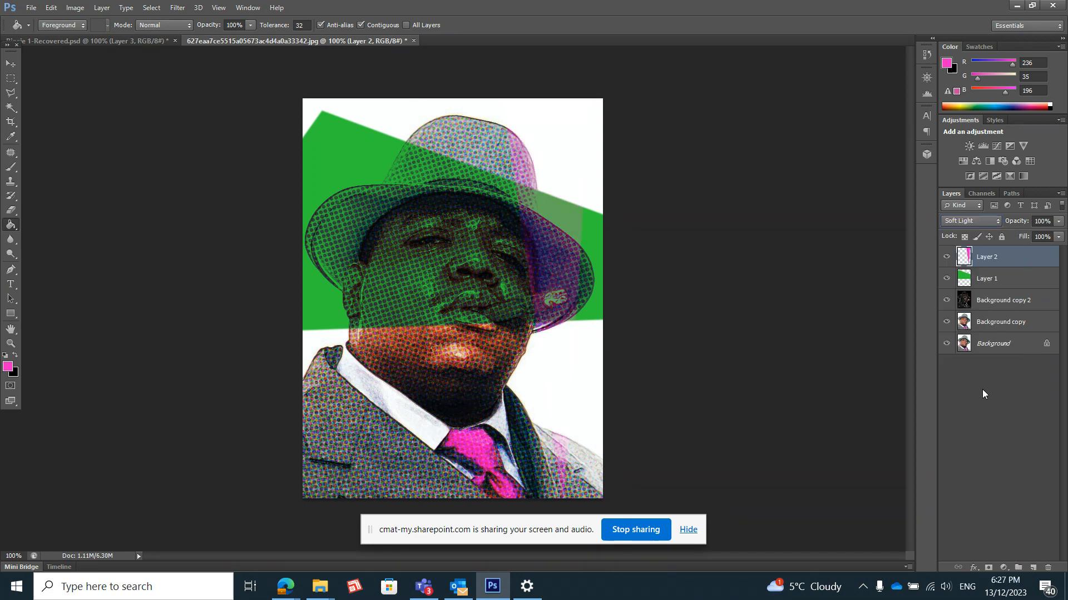
pyautogui.click(984, 225)
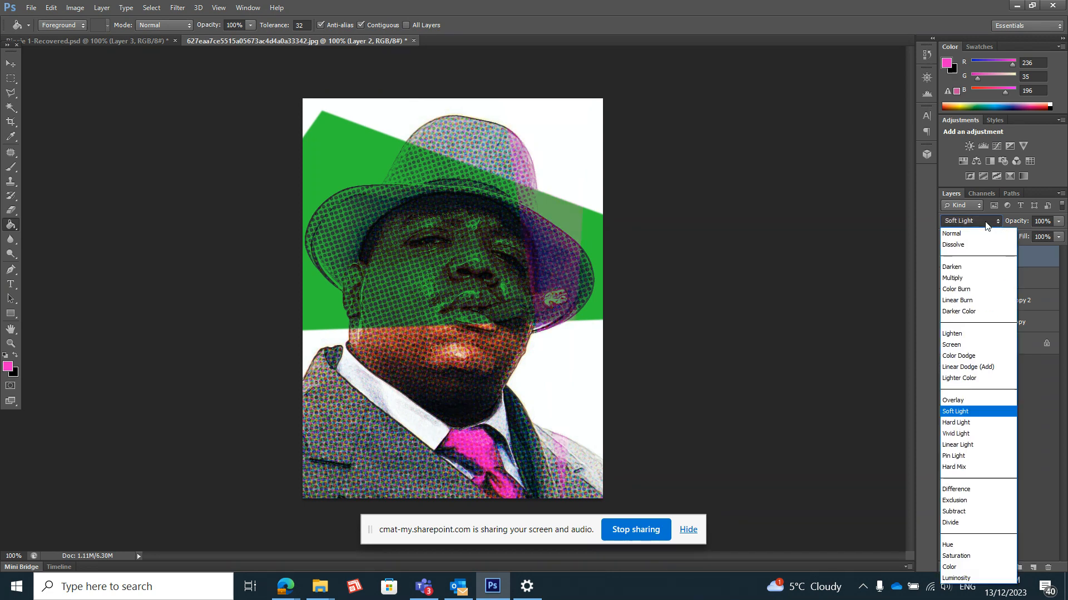
pyautogui.click(971, 437)
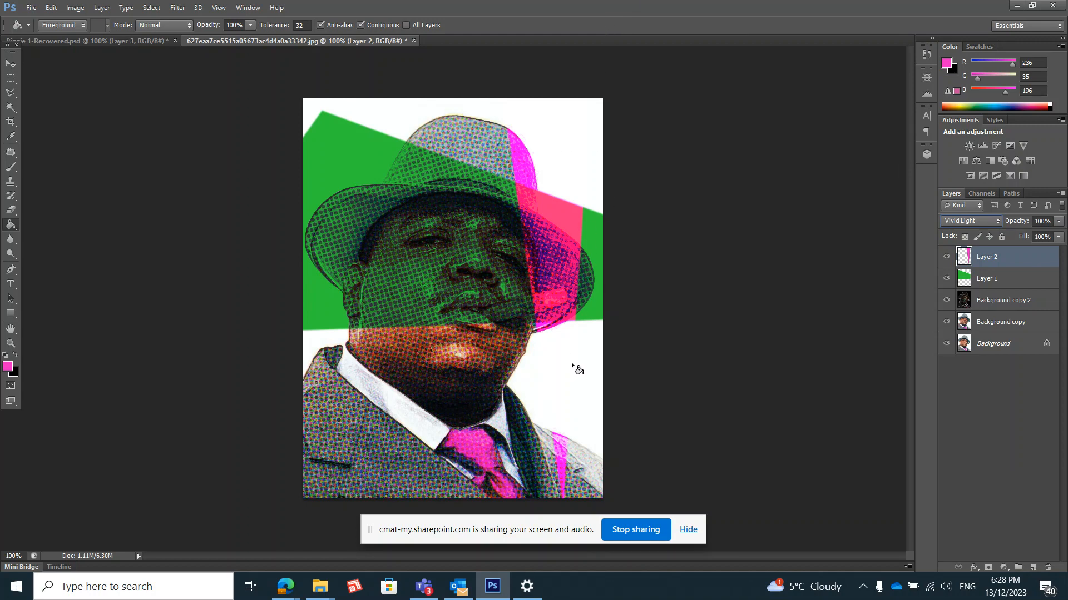
# - Try Luminosity once more on the pink wedge's layer, and settle on Hue blending
pyautogui.click(993, 225)
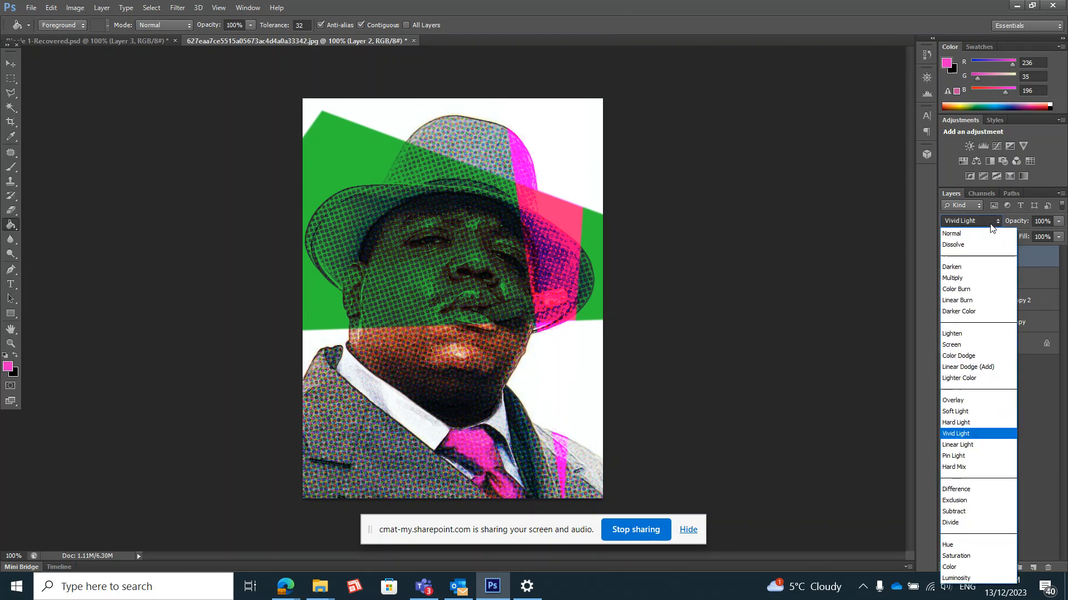
pyautogui.click(962, 578)
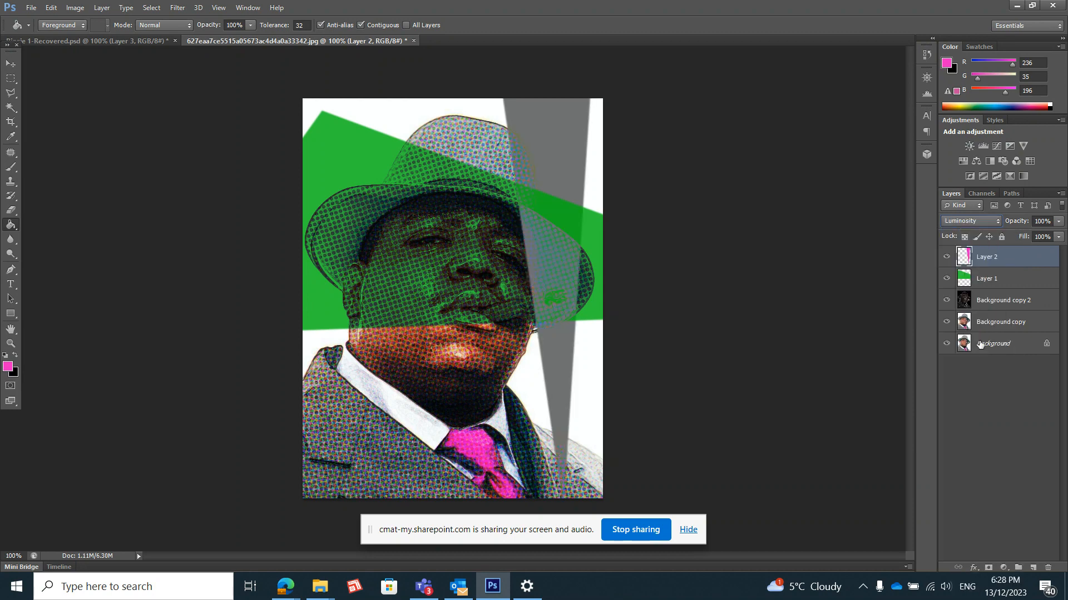
pyautogui.click(979, 221)
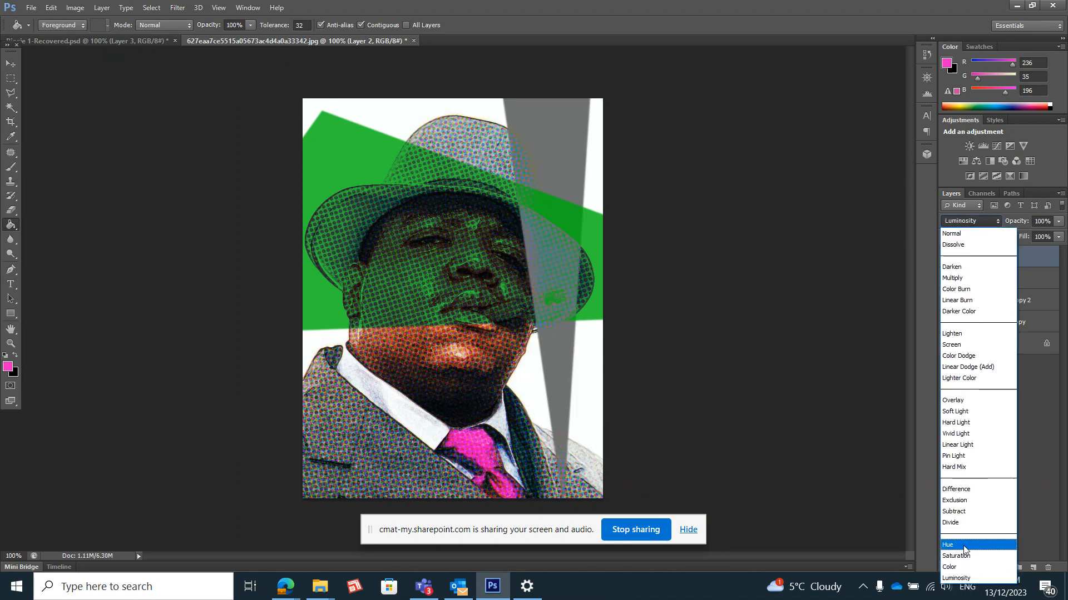
pyautogui.click(963, 548)
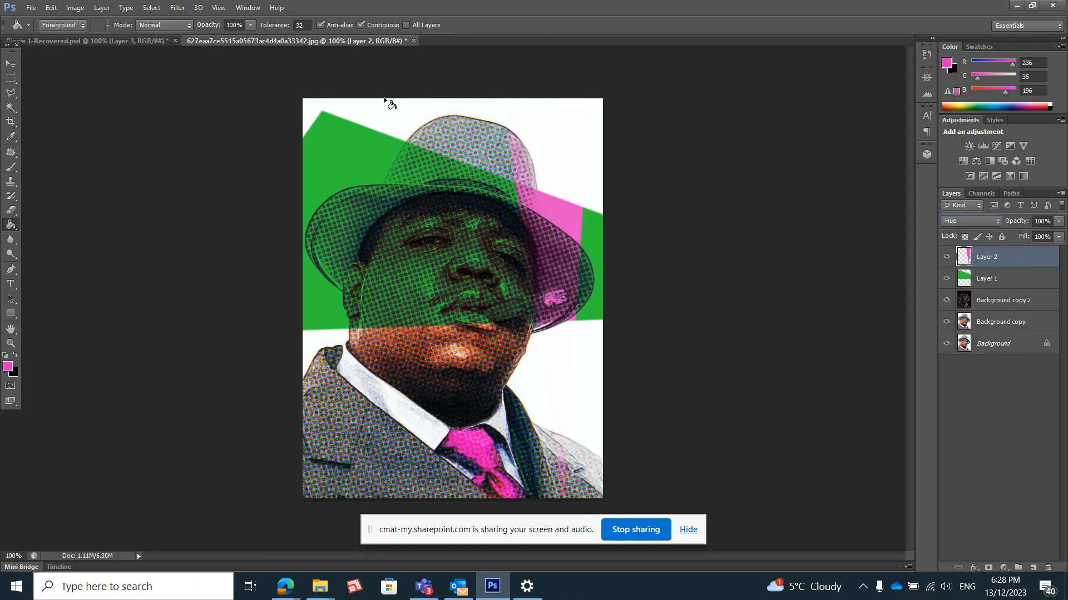
# - In Biggie 1-Recovered.psd, show Layer 1 briefly to examine its pink backdrop, and hide it again
pyautogui.click(109, 39)
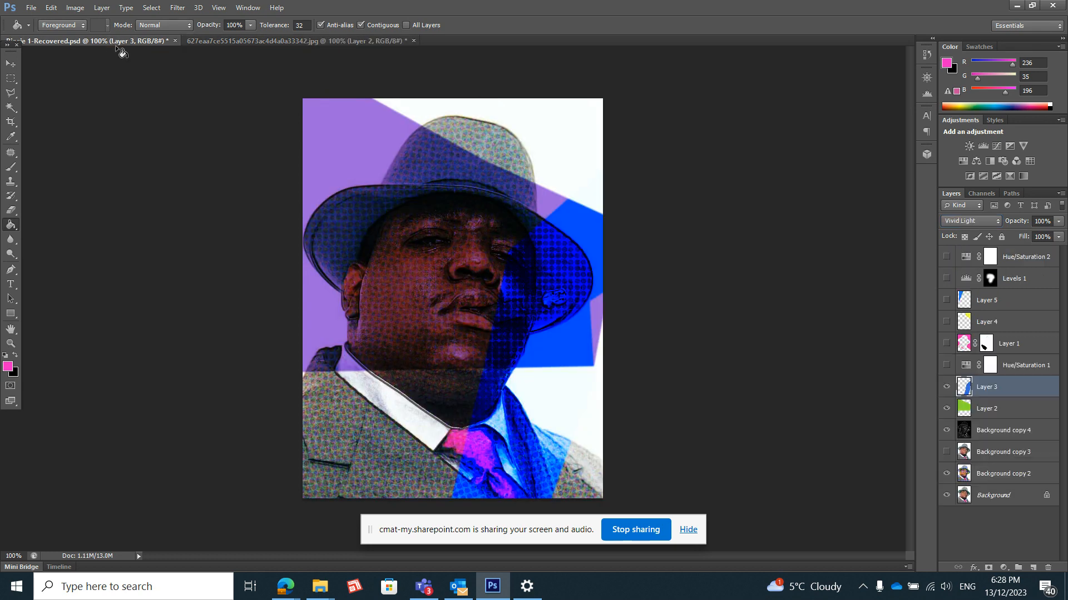
pyautogui.click(947, 343)
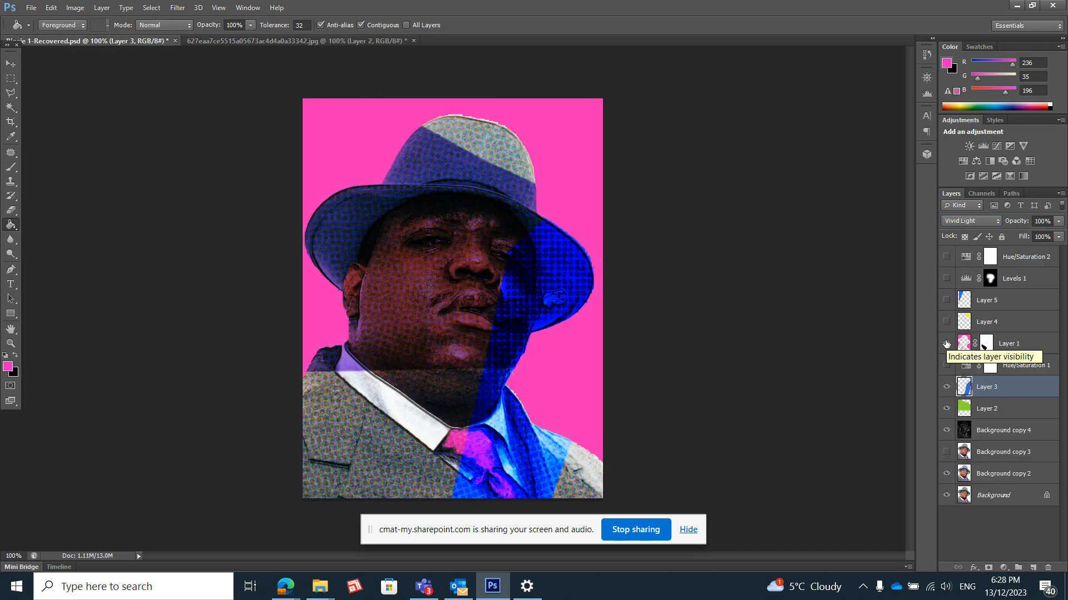
pyautogui.click(946, 344)
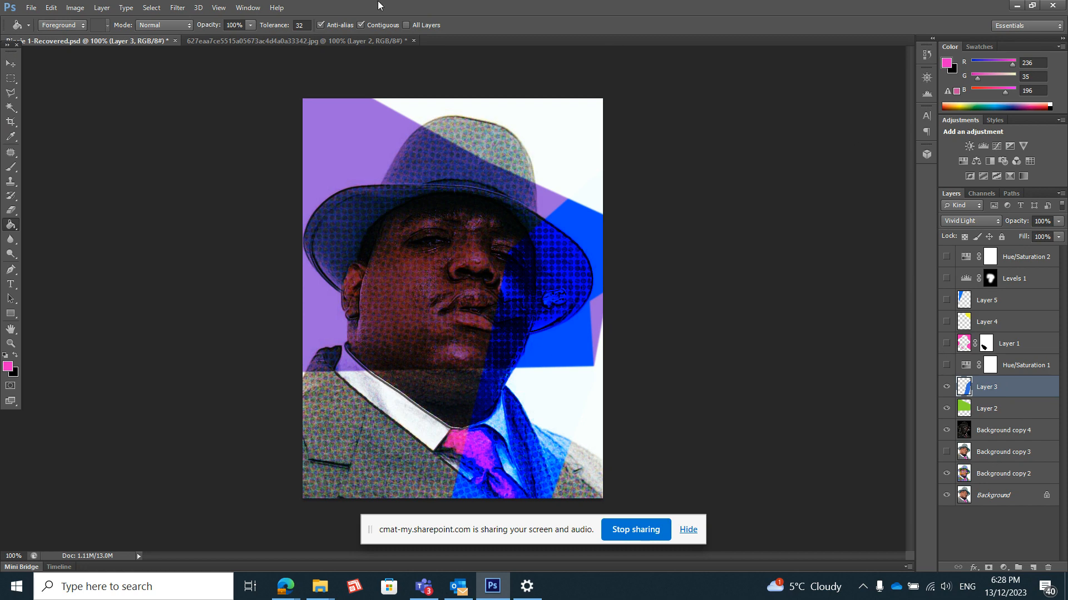
# - Back in the photo document, select the white area around the figure on the Background layer with the Magic Wand
pyautogui.click(306, 41)
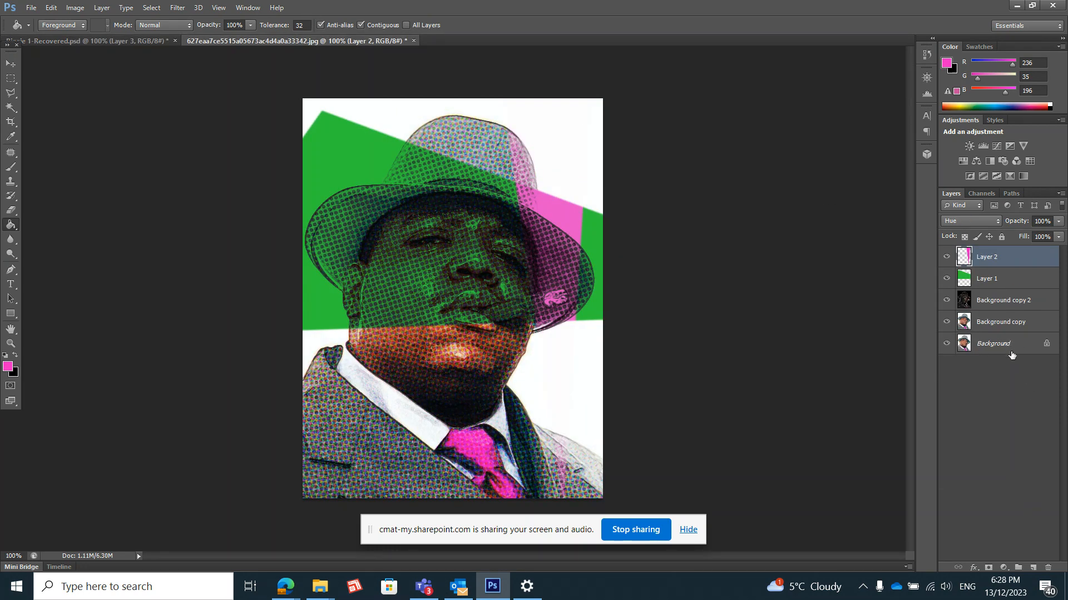
pyautogui.click(990, 345)
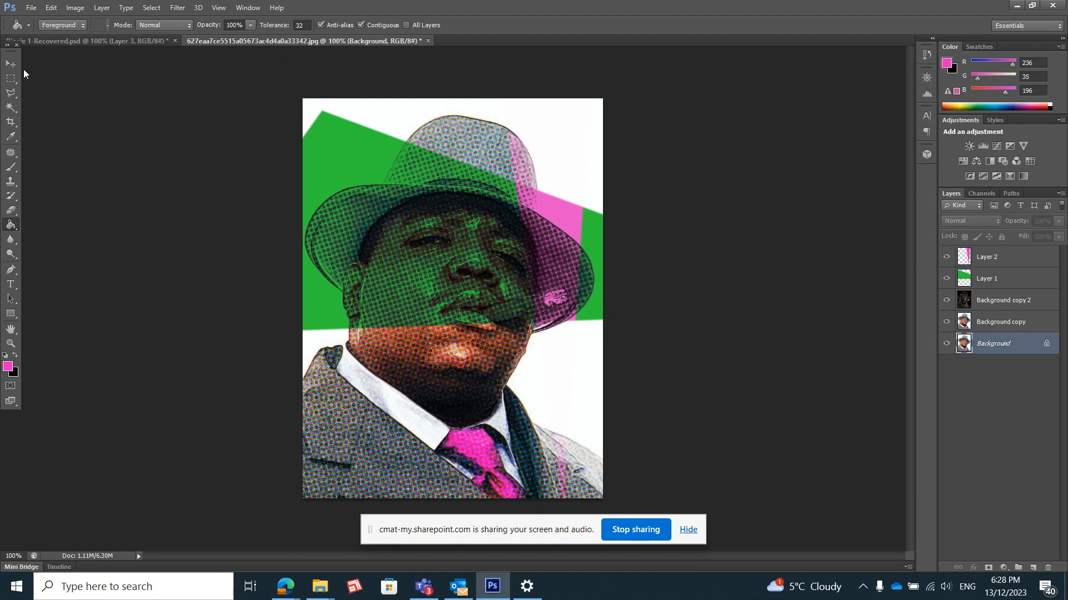
pyautogui.click(11, 107)
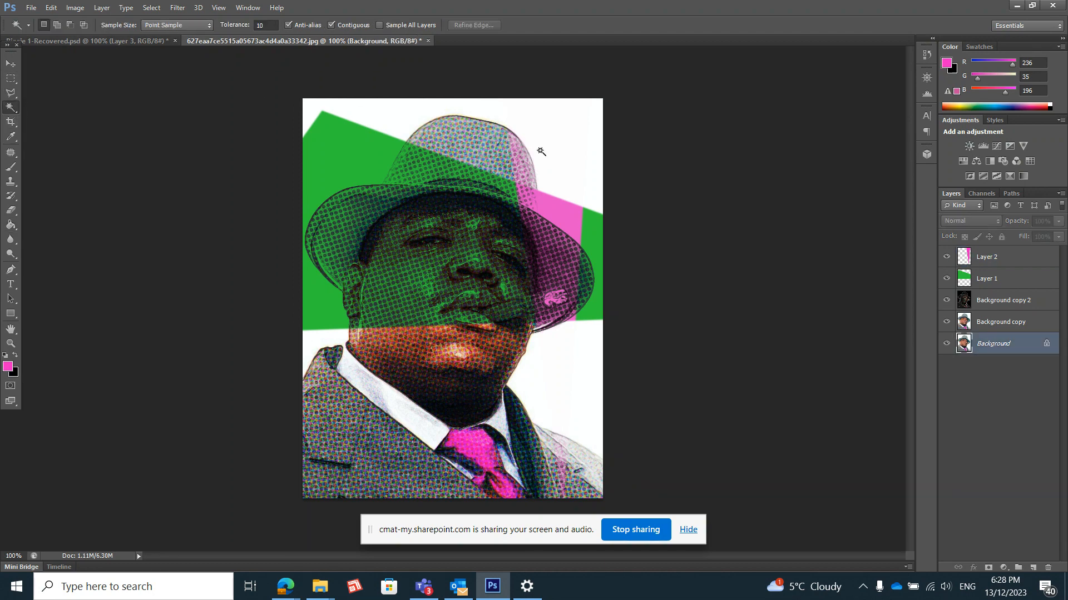
pyautogui.click(577, 150)
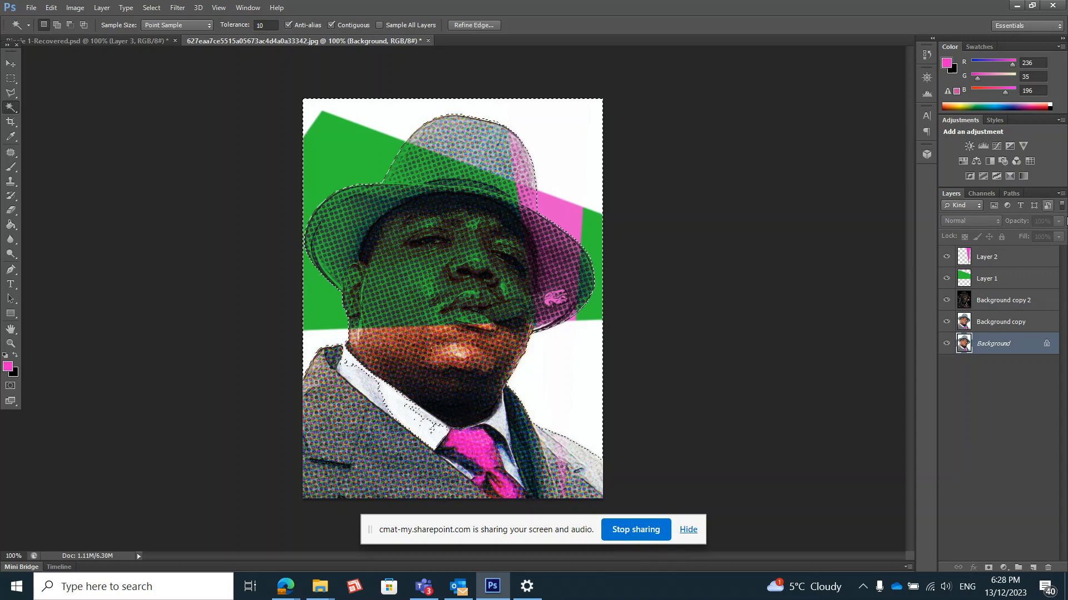
# - Add an empty layer in Normal mode above the pink wedge's layer, keeping the backdrop selection active
pyautogui.click(1026, 259)
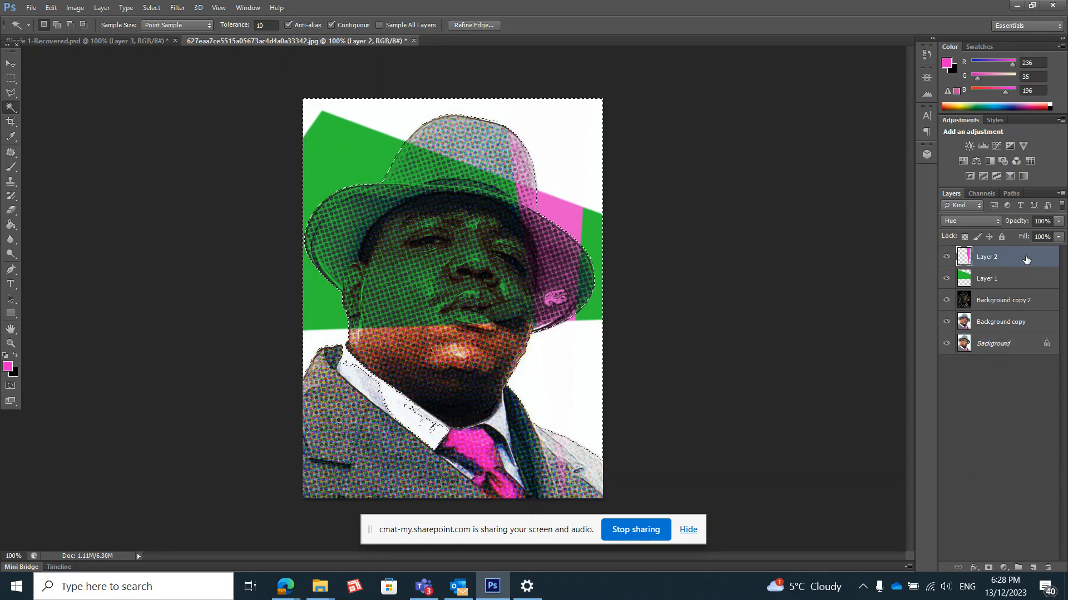
pyautogui.click(1060, 193)
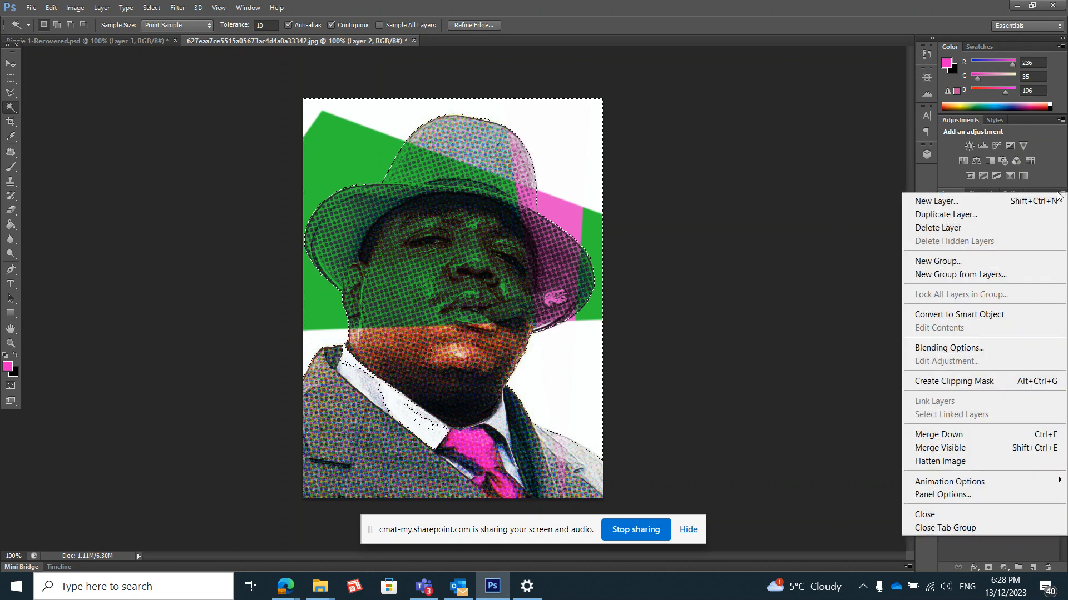
pyautogui.click(1026, 203)
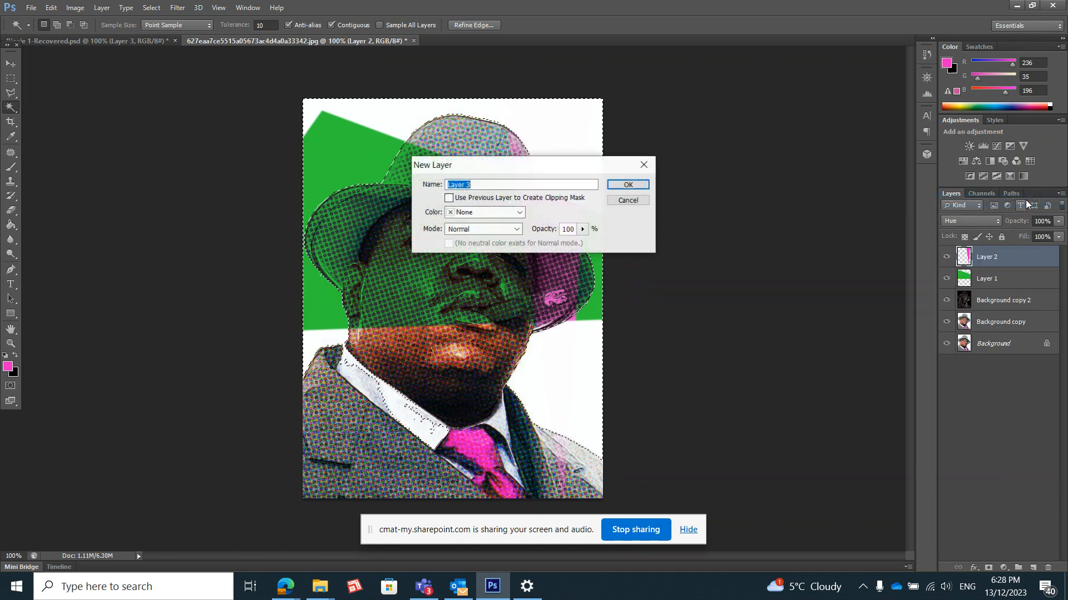
pyautogui.click(636, 187)
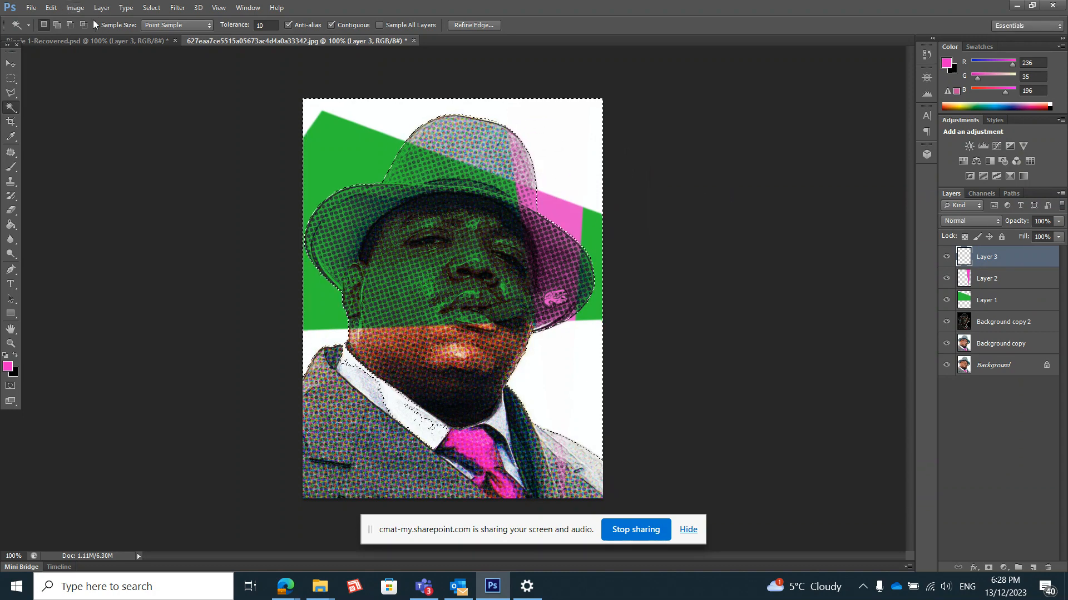
pyautogui.click(51, 8)
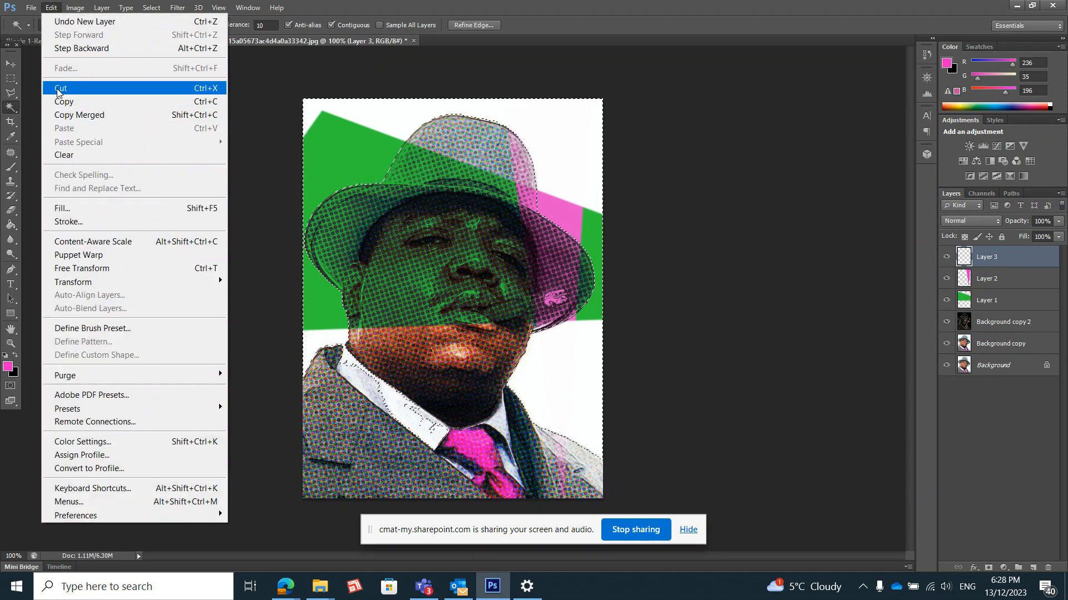
pyautogui.click(58, 208)
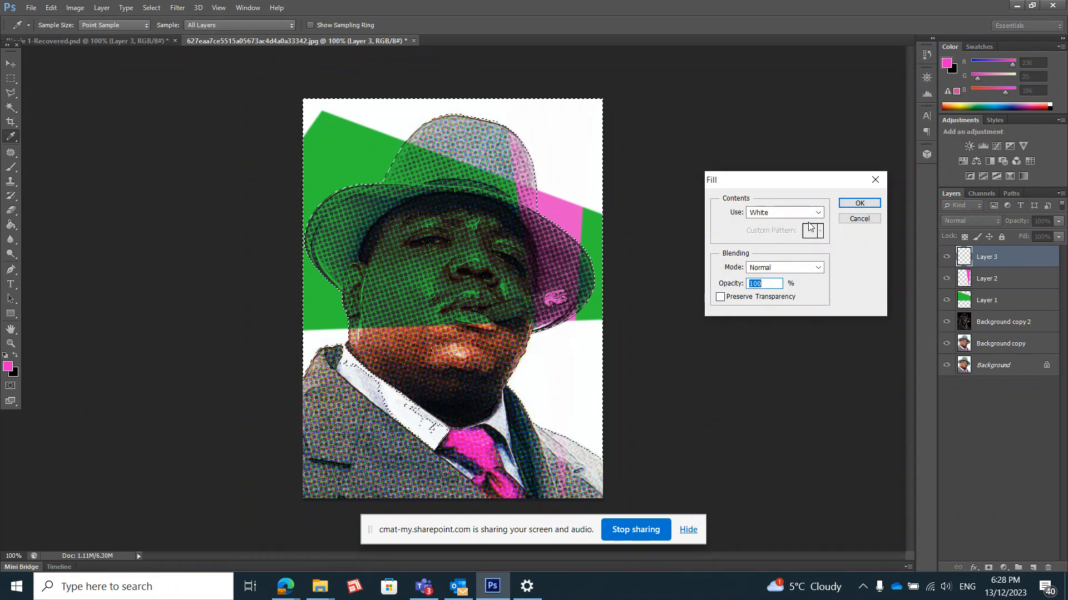
pyautogui.click(812, 212)
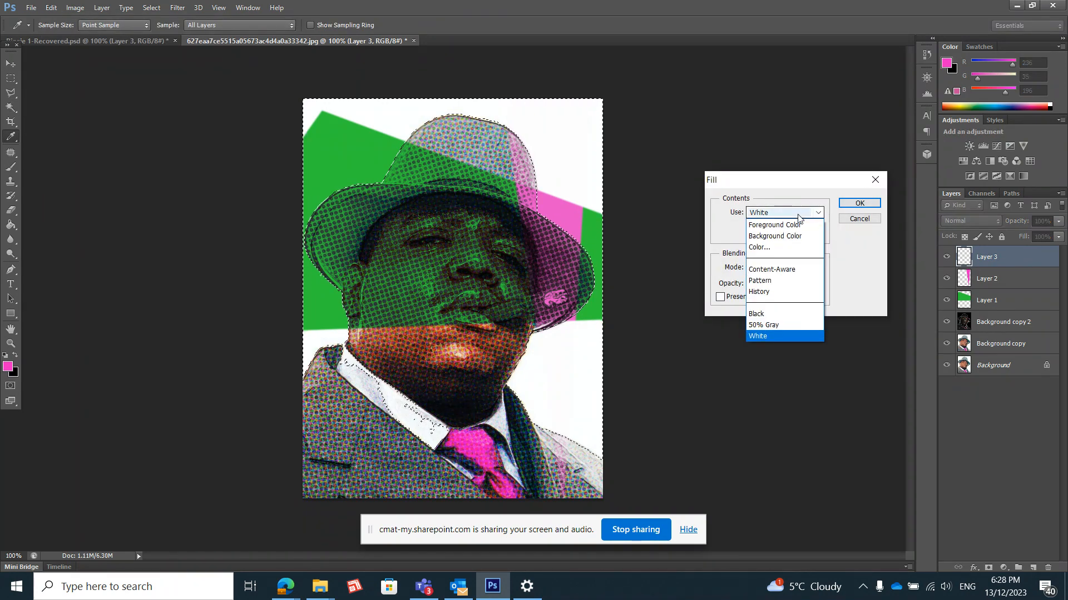
pyautogui.click(7, 368)
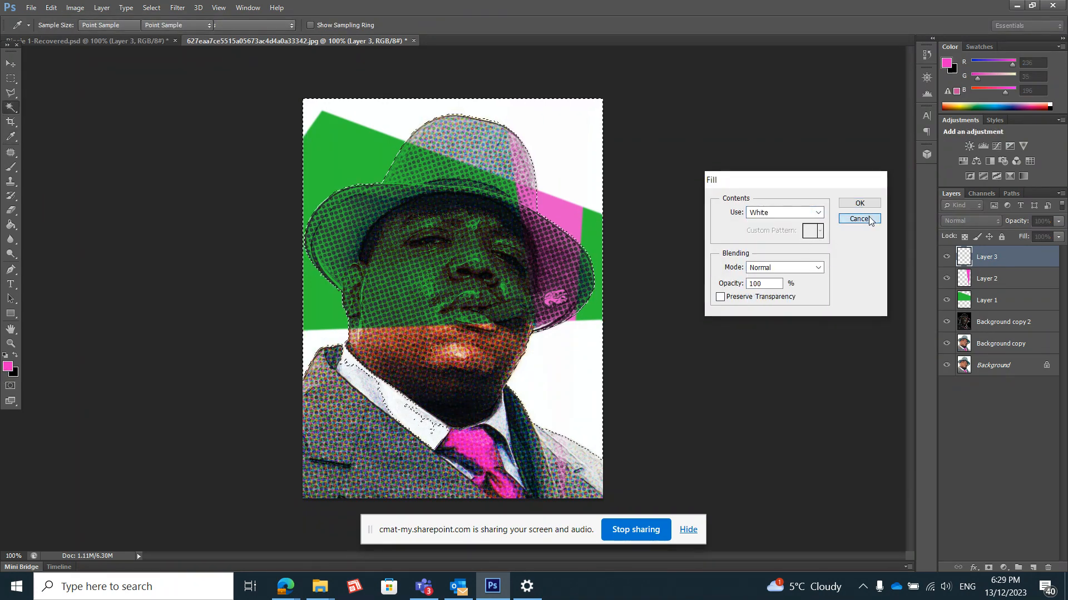
pyautogui.click(859, 219)
# - Set the foreground colour to the medium blue 3467db
pyautogui.click(8, 367)
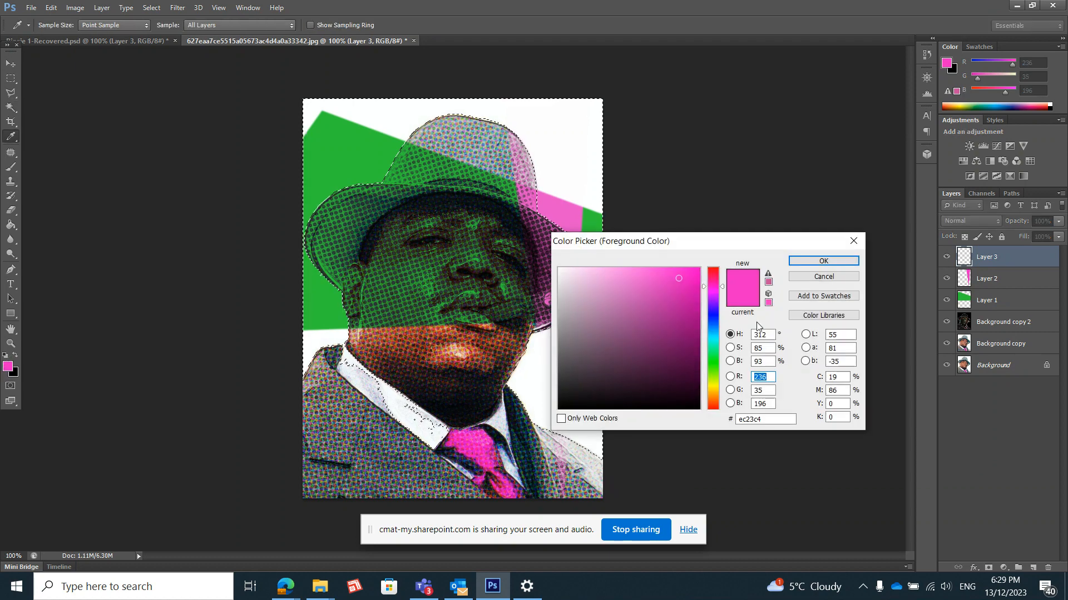
pyautogui.click(713, 327)
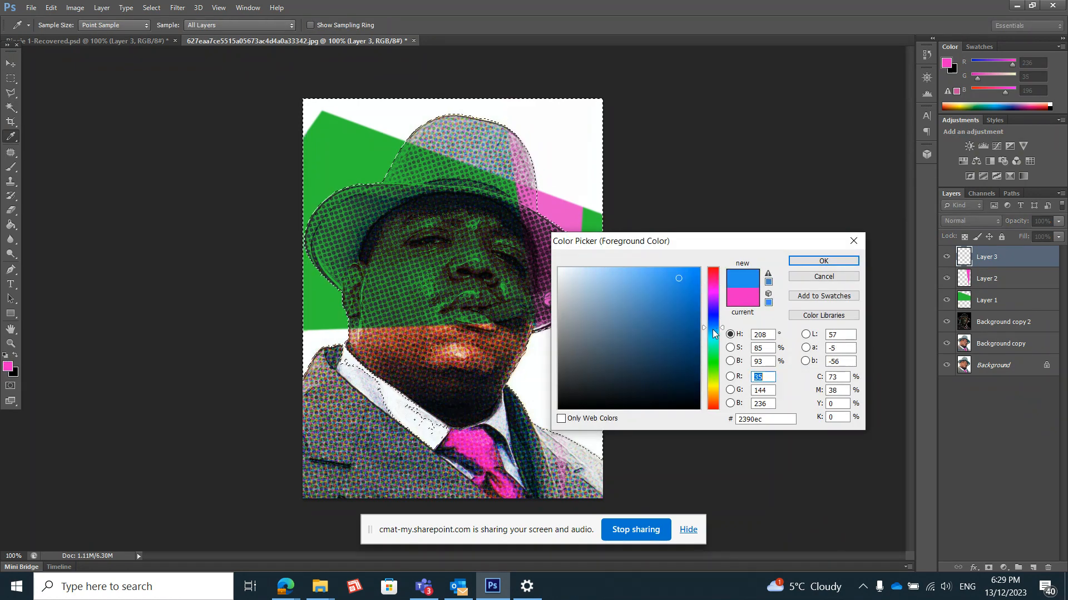
pyautogui.click(715, 321)
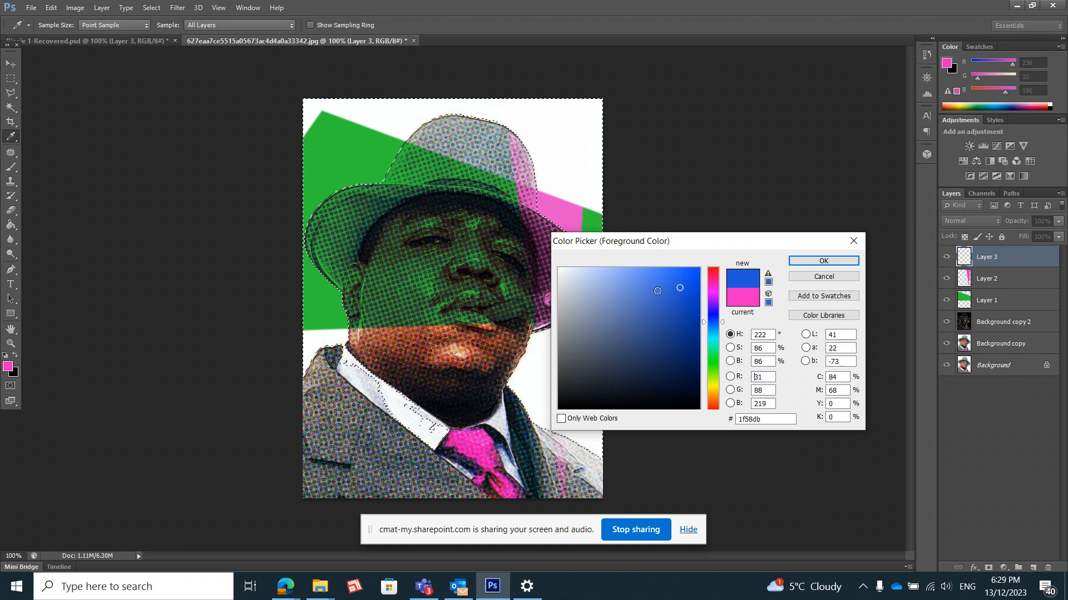
pyautogui.click(640, 283)
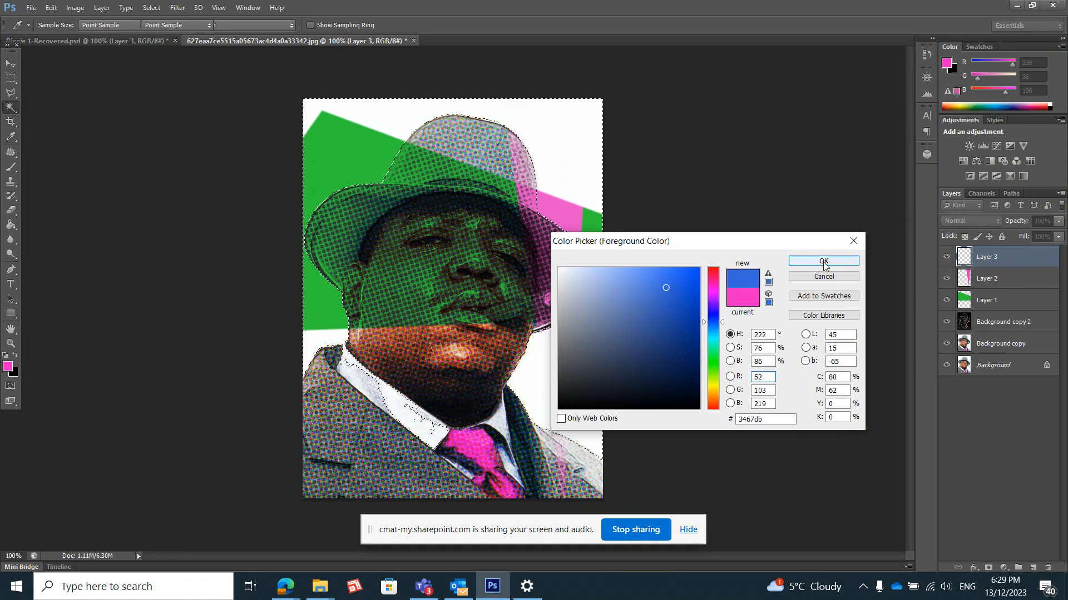
pyautogui.click(823, 261)
# - Fill the selected backdrop on the empty top layer with the blue foreground colour using the Paint Bucket, and deselect
pyautogui.press('w')
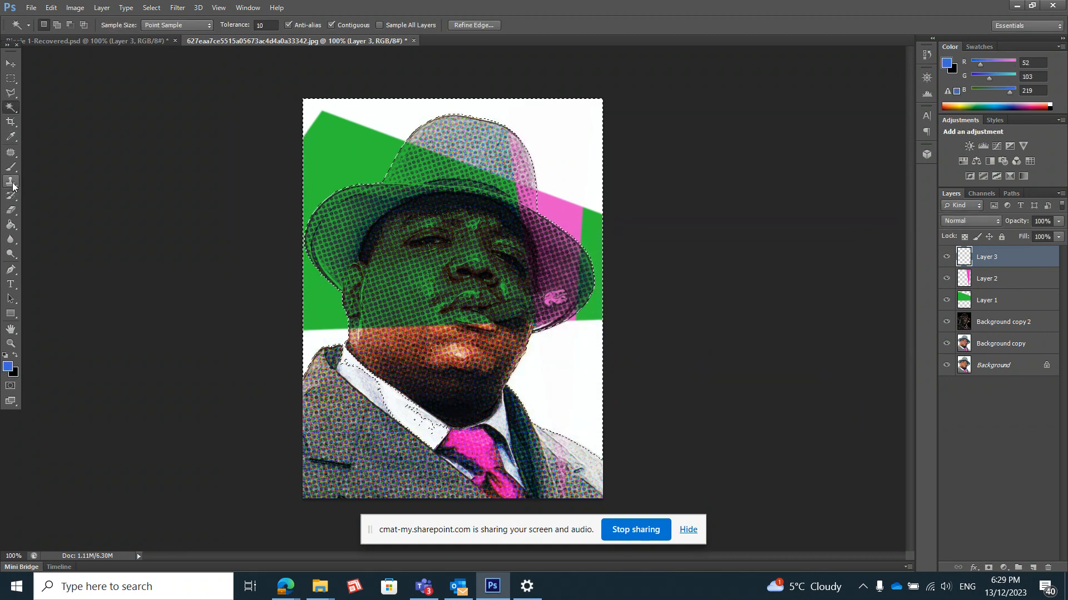
pyautogui.click(11, 224)
pyautogui.click(540, 108)
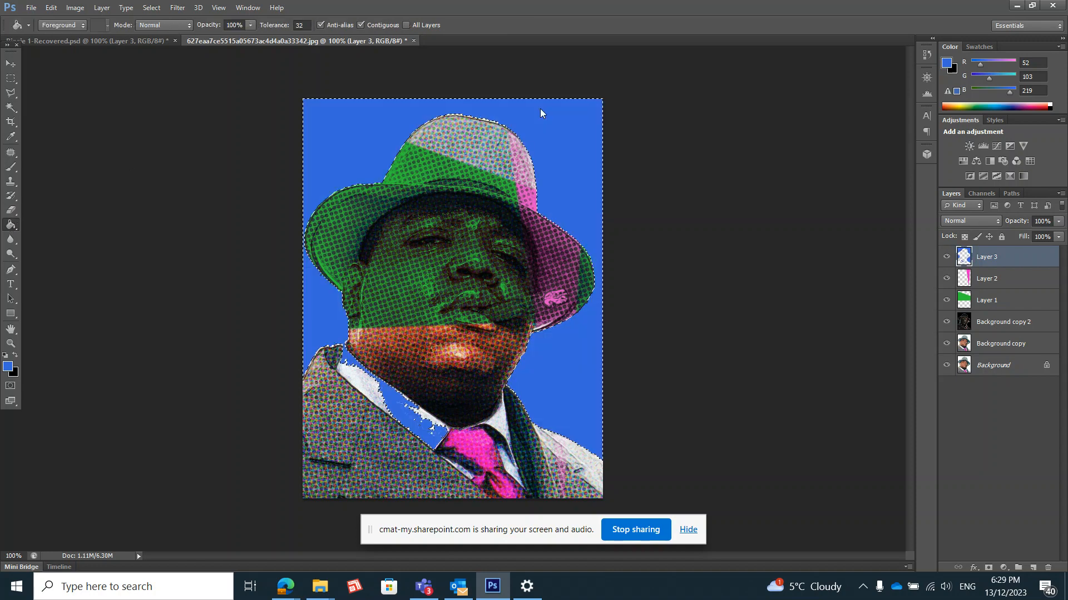
pyautogui.click(151, 8)
pyautogui.click(167, 35)
# - Add a mask to the blue backdrop's layer and paint it black over the shirt collar, reducing the brush size to 125
pyautogui.click(988, 568)
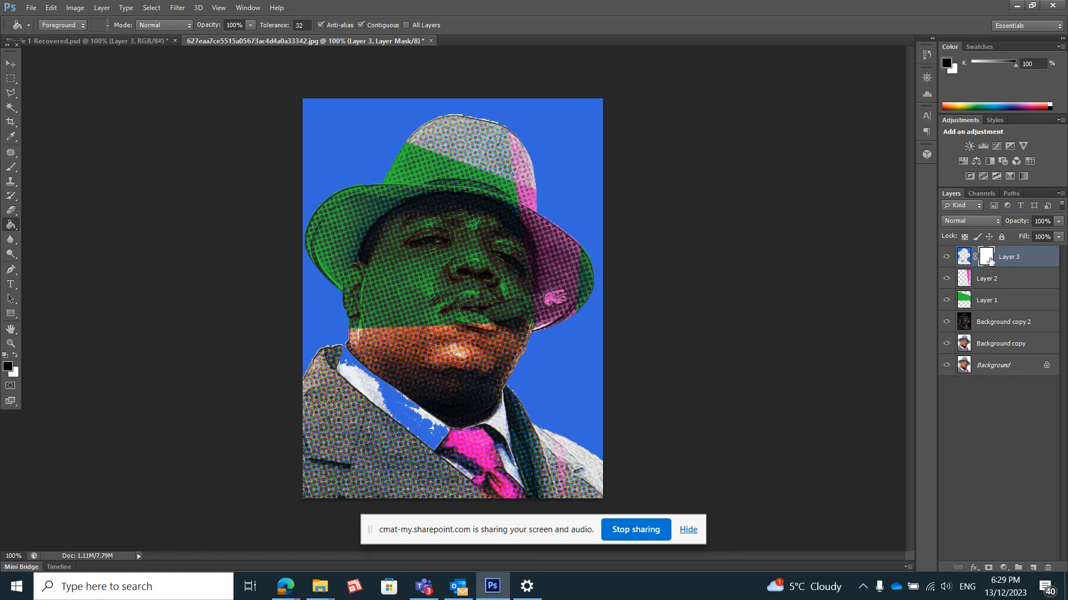
pyautogui.click(10, 167)
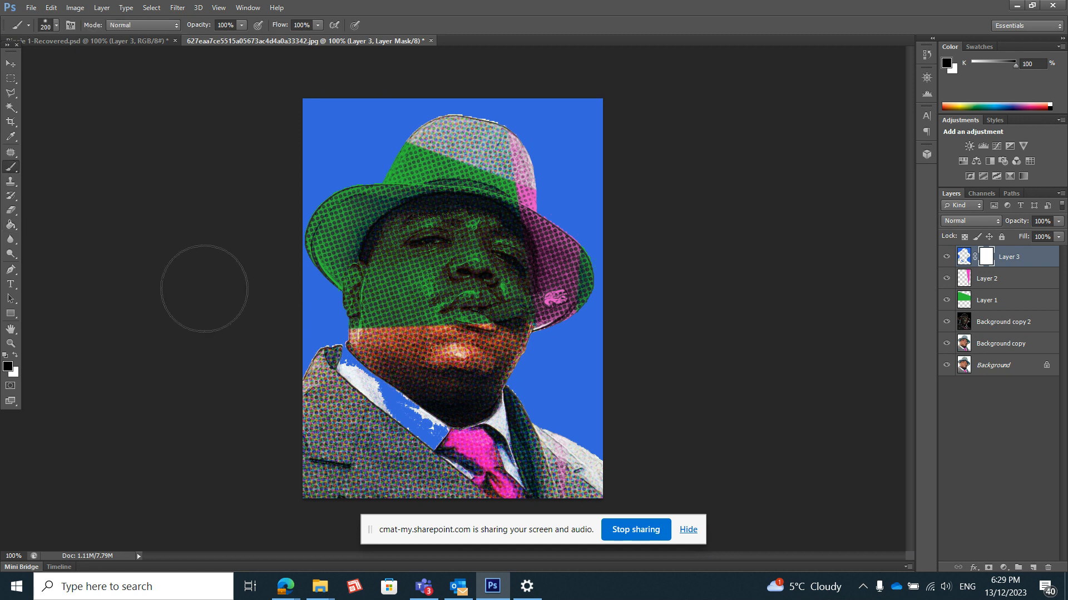
pyautogui.moveTo(375, 398)
pyautogui.mouseDown()
pyautogui.moveTo(401, 378)
pyautogui.moveTo(392, 388)
pyautogui.moveTo(408, 393)
pyautogui.moveTo(401, 403)
pyautogui.mouseUp()
pyautogui.press('[')
pyautogui.press('[')
pyautogui.press('[')
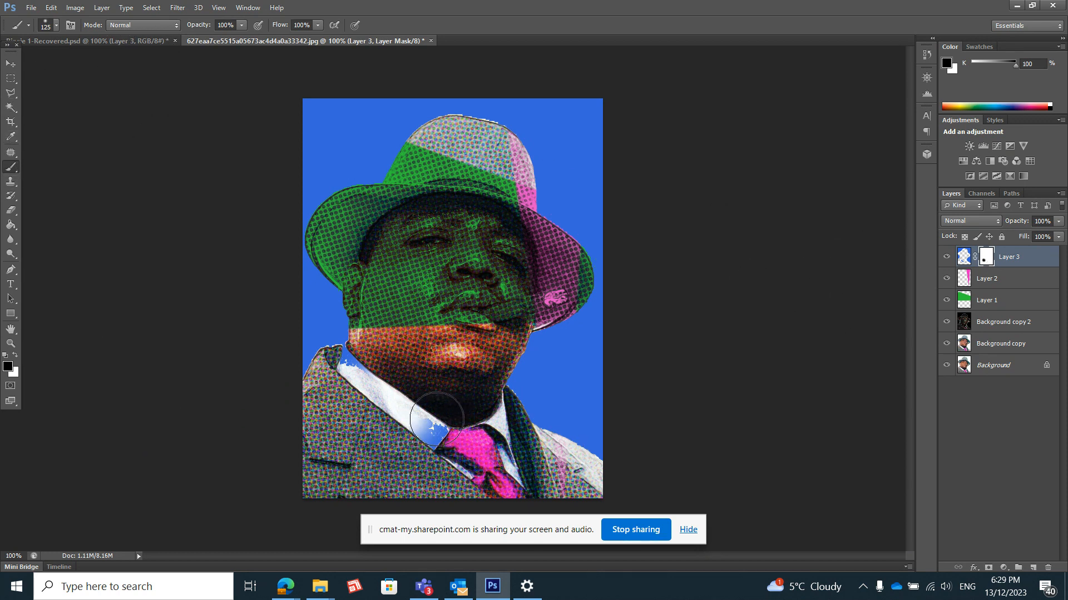
pyautogui.moveTo(433, 424)
pyautogui.mouseDown()
pyautogui.moveTo(437, 413)
pyautogui.moveTo(360, 372)
pyautogui.mouseUp()
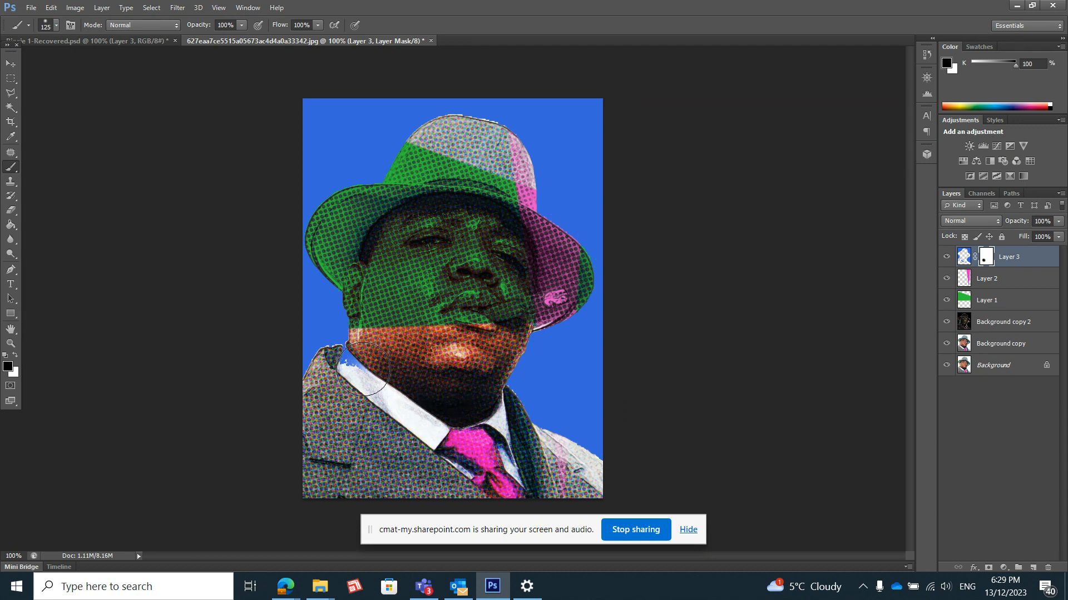
pyautogui.click(360, 370)
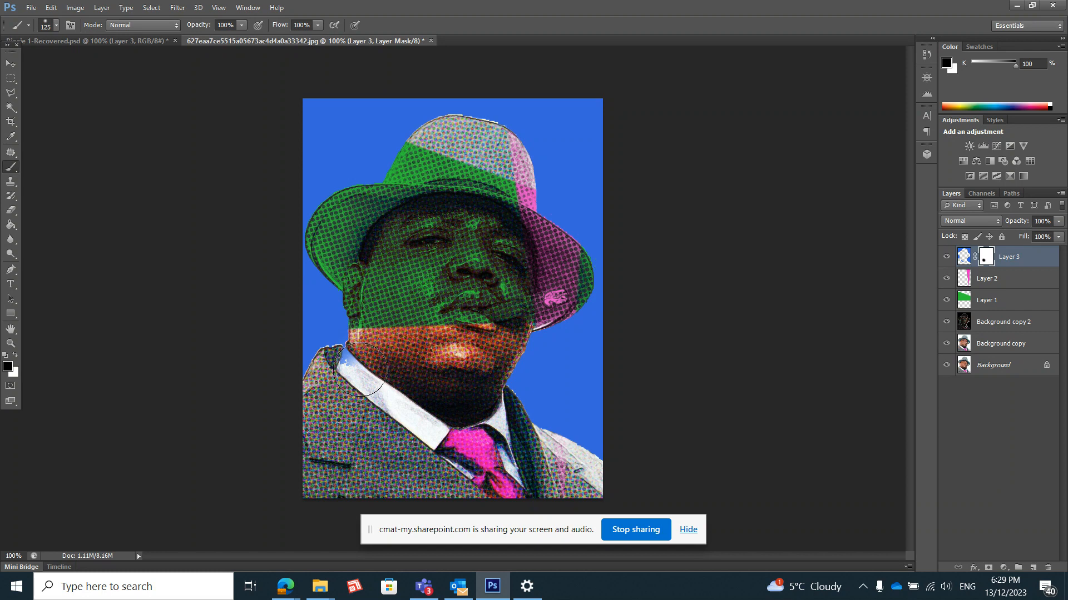
pyautogui.click(356, 367)
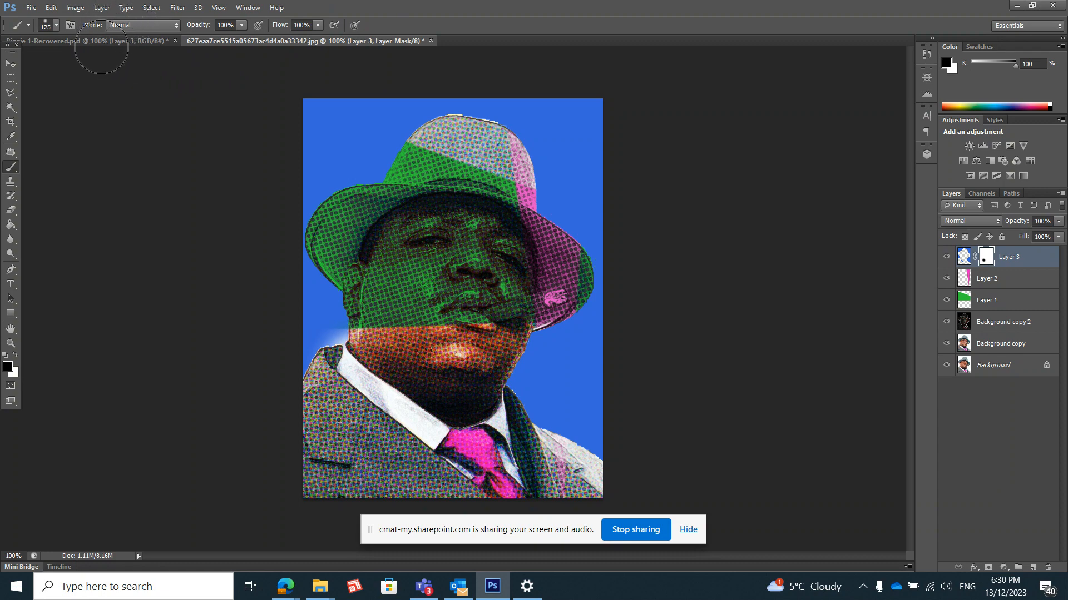
# - In Biggie 1-Recovered.psd, show Layer 1, Hue/Saturation 1, Layer 4 and Layer 5
pyautogui.click(101, 42)
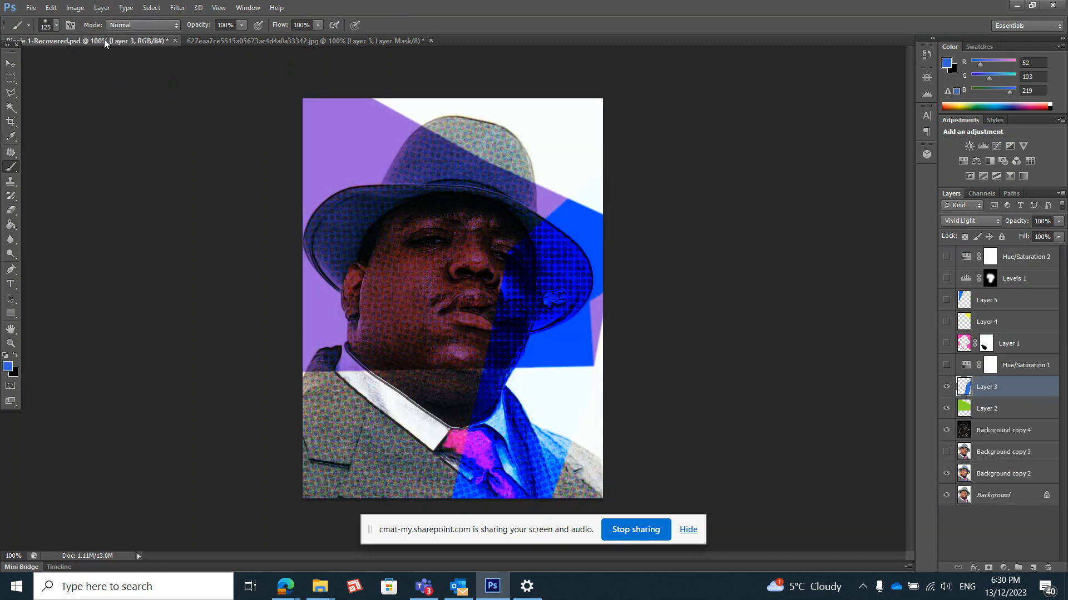
pyautogui.click(946, 344)
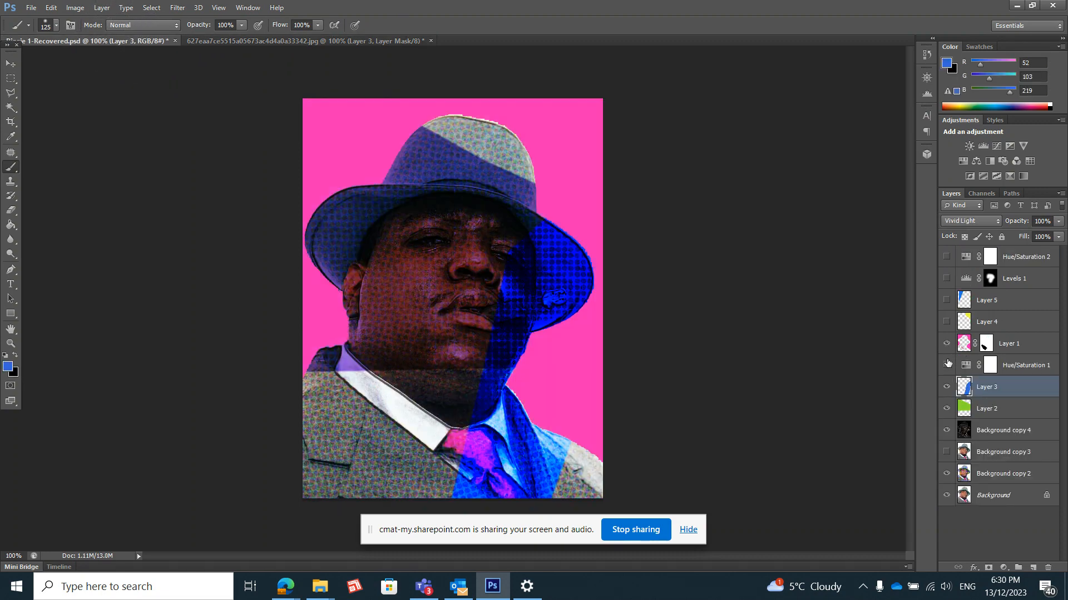
pyautogui.click(947, 364)
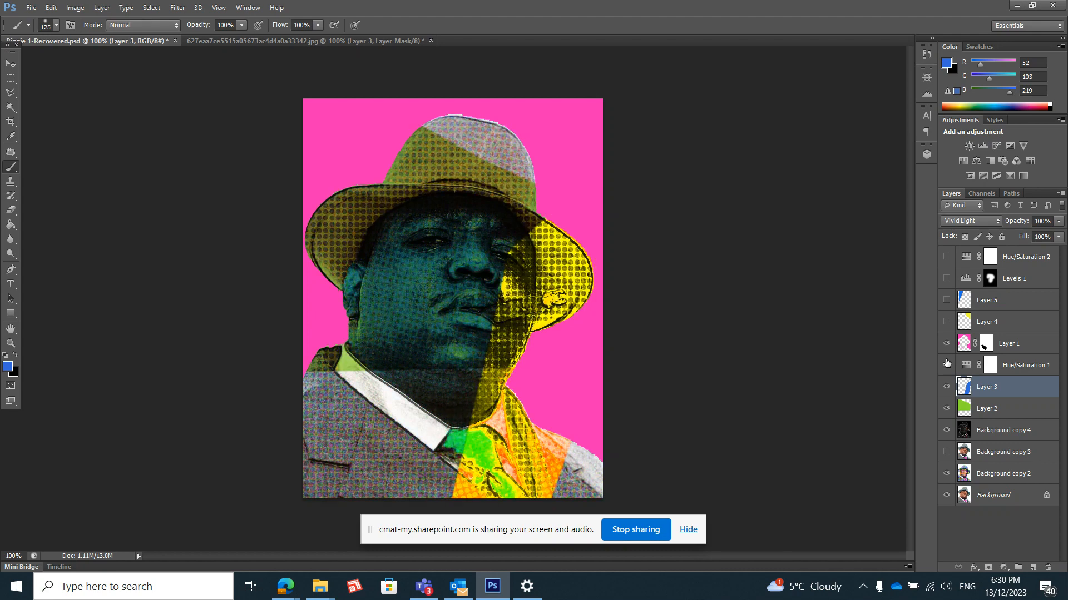
pyautogui.click(946, 323)
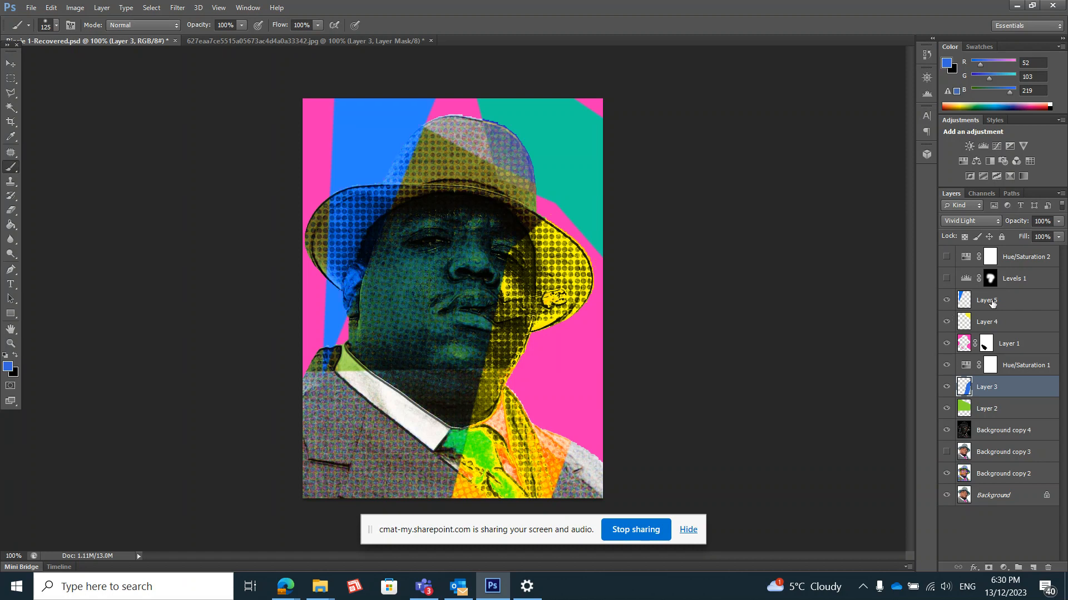
# - Check the blend modes of Layer 5 and Layer 4 in Biggie 1-Recovered.psd, and return to the photo document
pyautogui.click(966, 301)
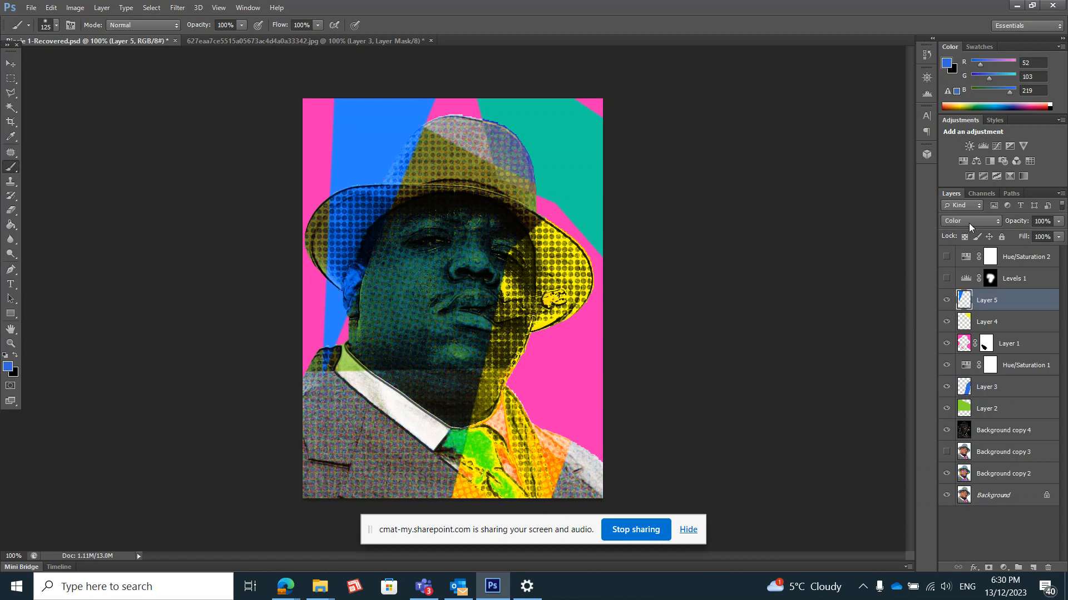
pyautogui.click(965, 326)
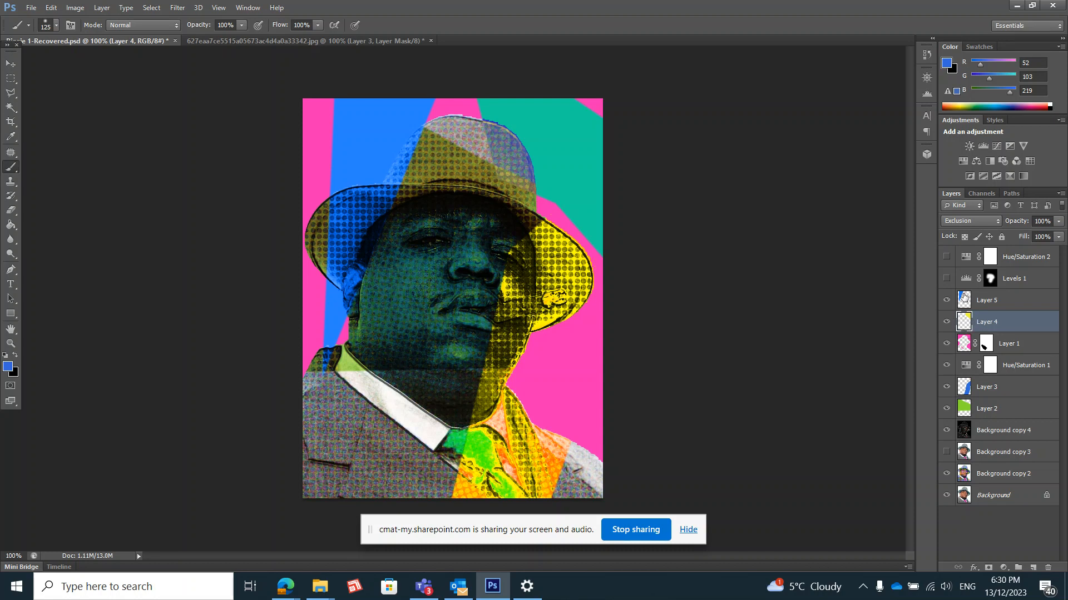
pyautogui.click(963, 296)
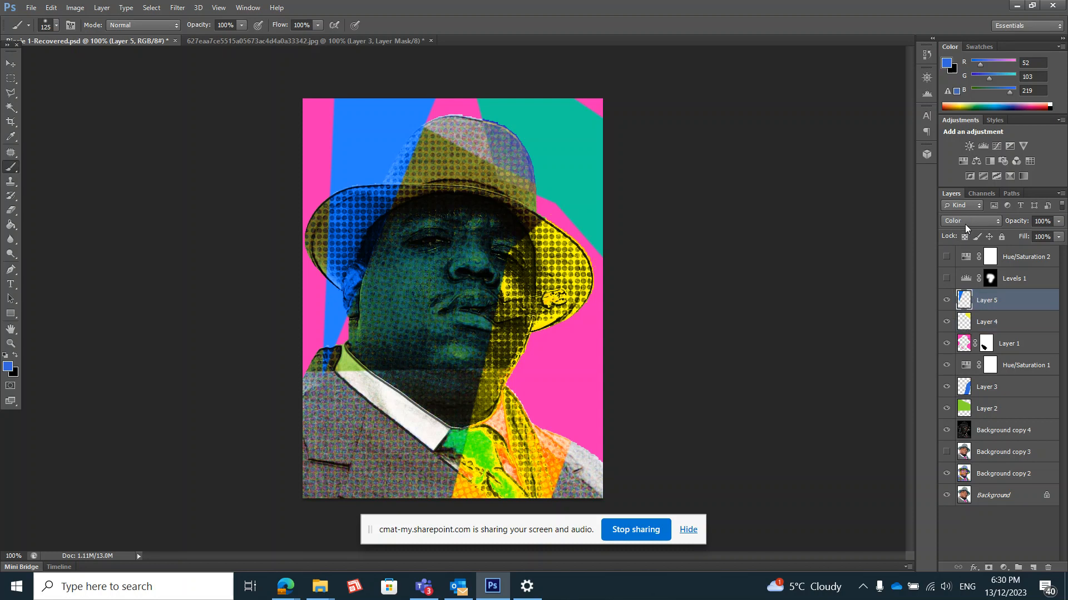
pyautogui.click(376, 41)
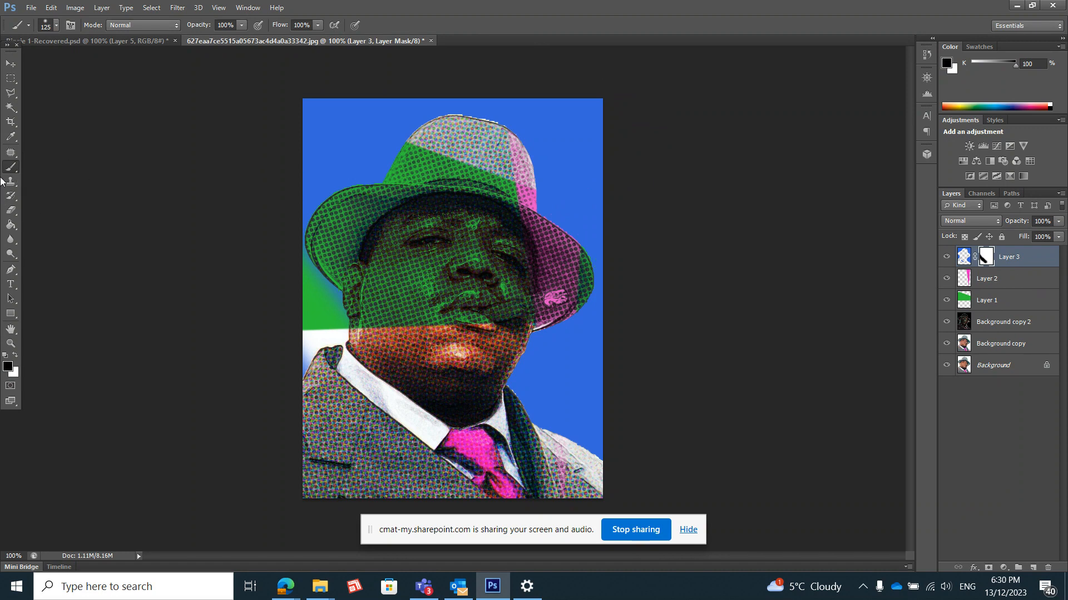
pyautogui.click(10, 93)
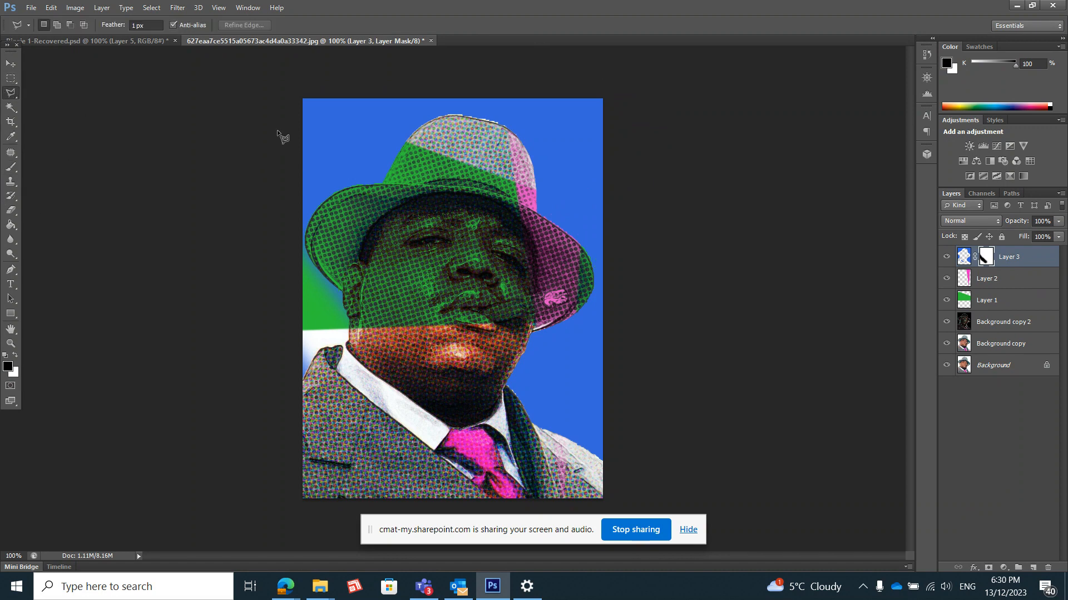
pyautogui.click(367, 80)
pyautogui.click(465, 69)
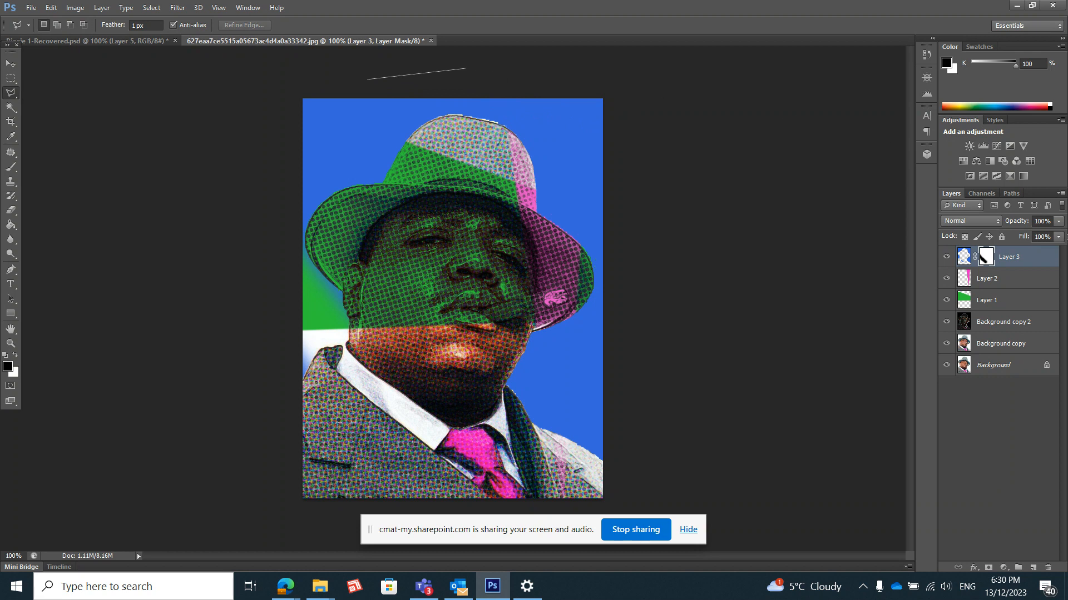
pyautogui.click(1059, 195)
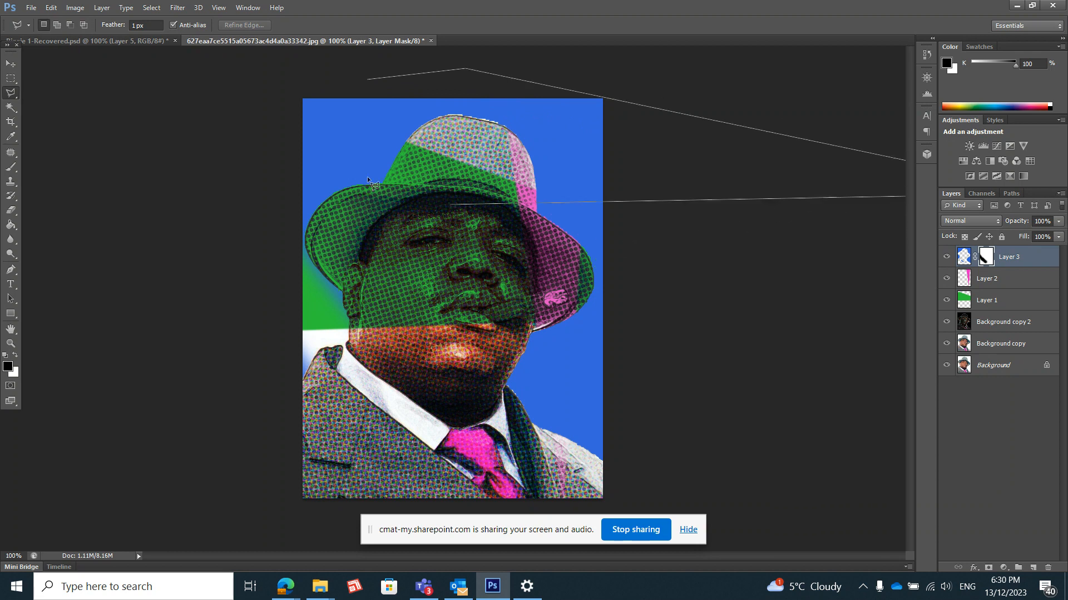
pyautogui.click(284, 146)
pyautogui.click(367, 81)
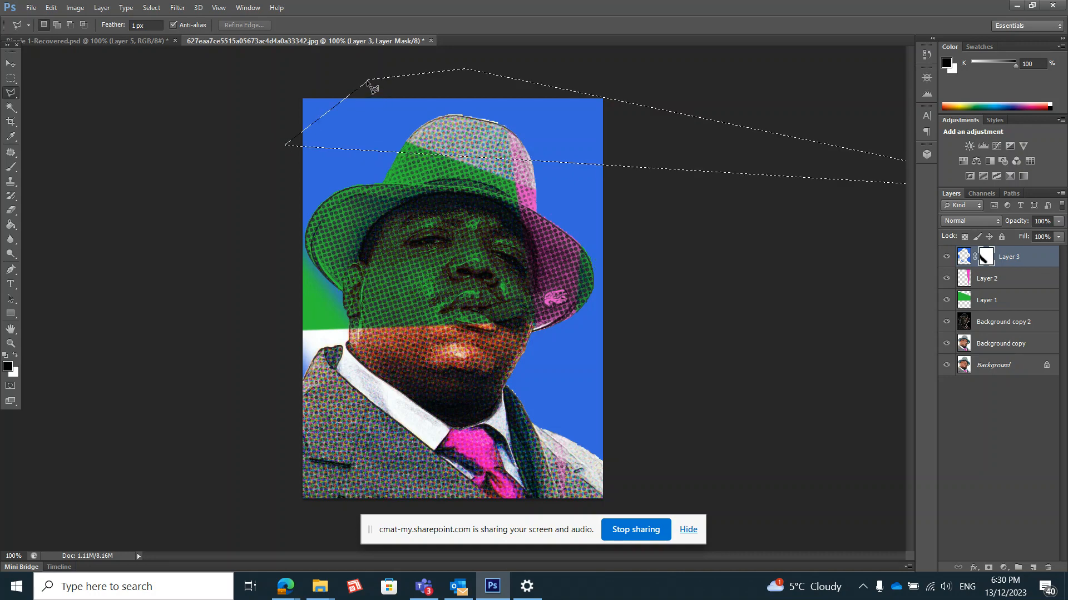
pyautogui.click(367, 81)
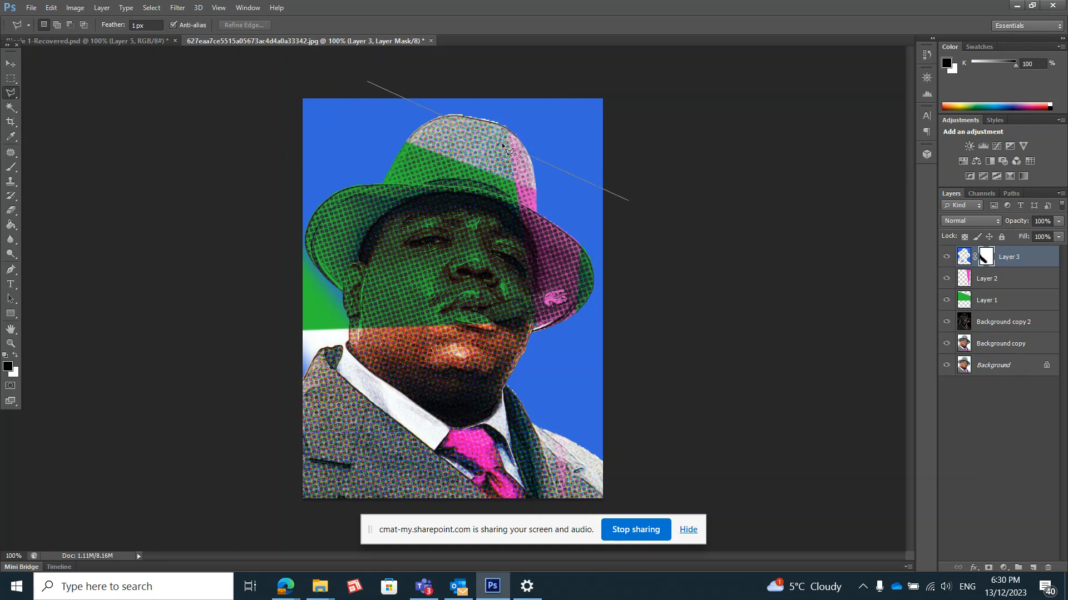
pyautogui.click(429, 74)
pyautogui.click(369, 82)
pyautogui.click(371, 83)
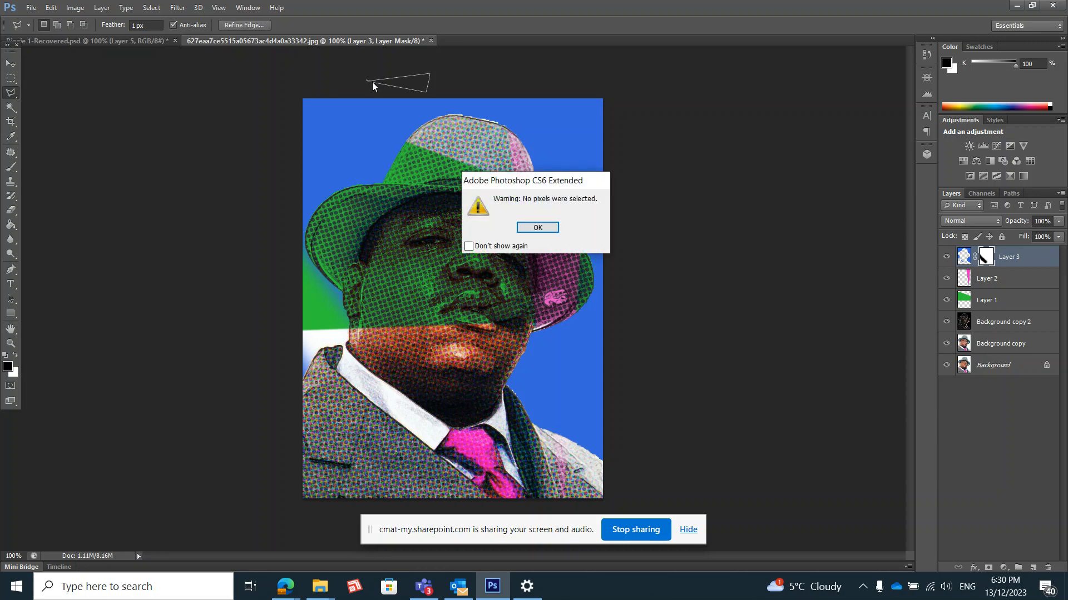
pyautogui.click(538, 228)
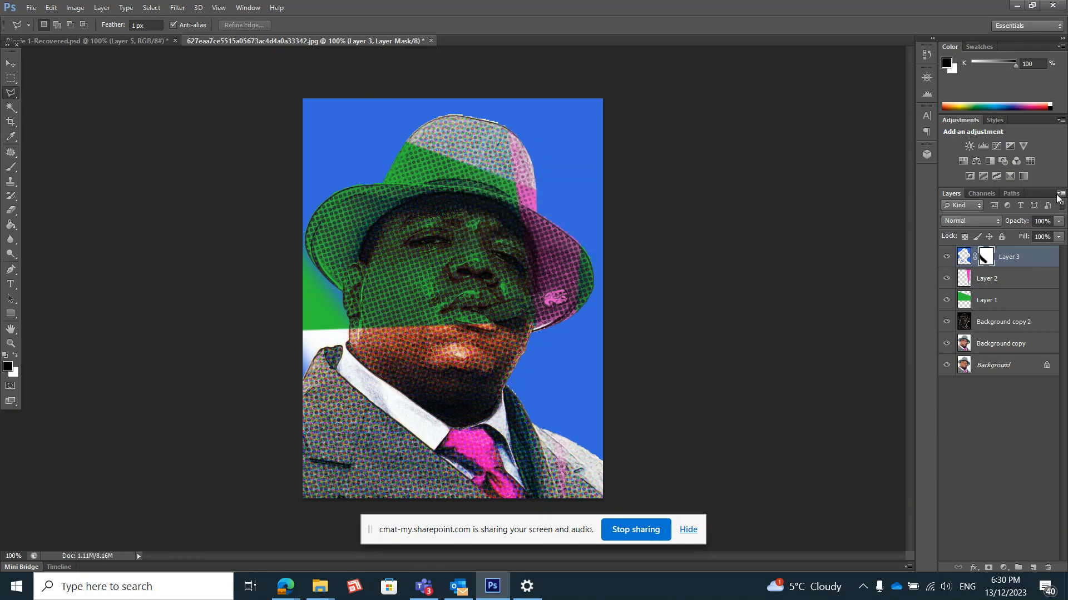
# - Add an empty layer in Normal mode above the blue backdrop's masked layer
pyautogui.click(1060, 194)
pyautogui.click(1045, 203)
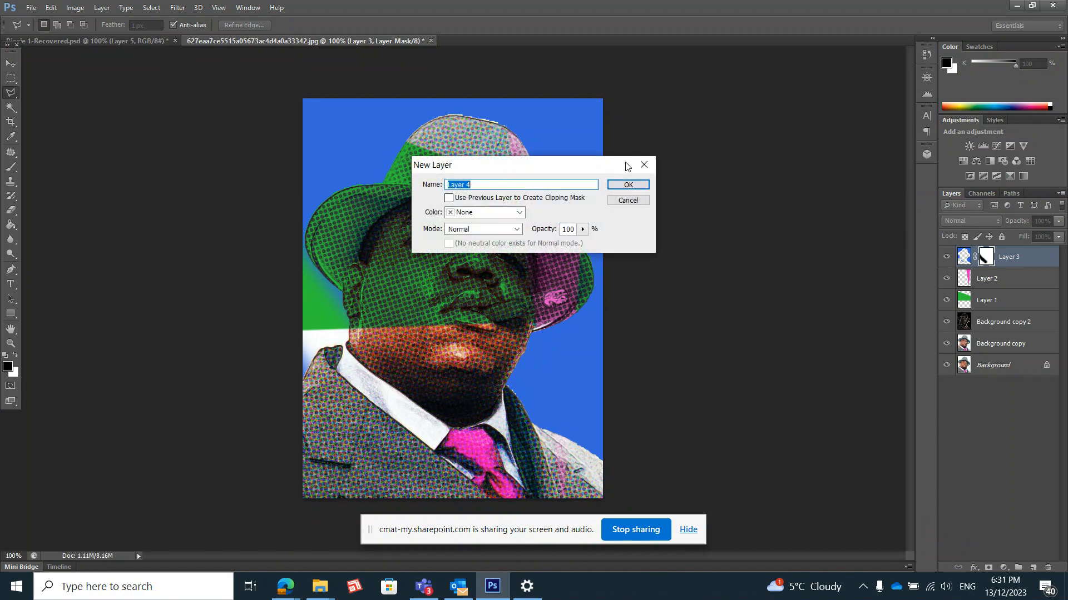
pyautogui.click(628, 184)
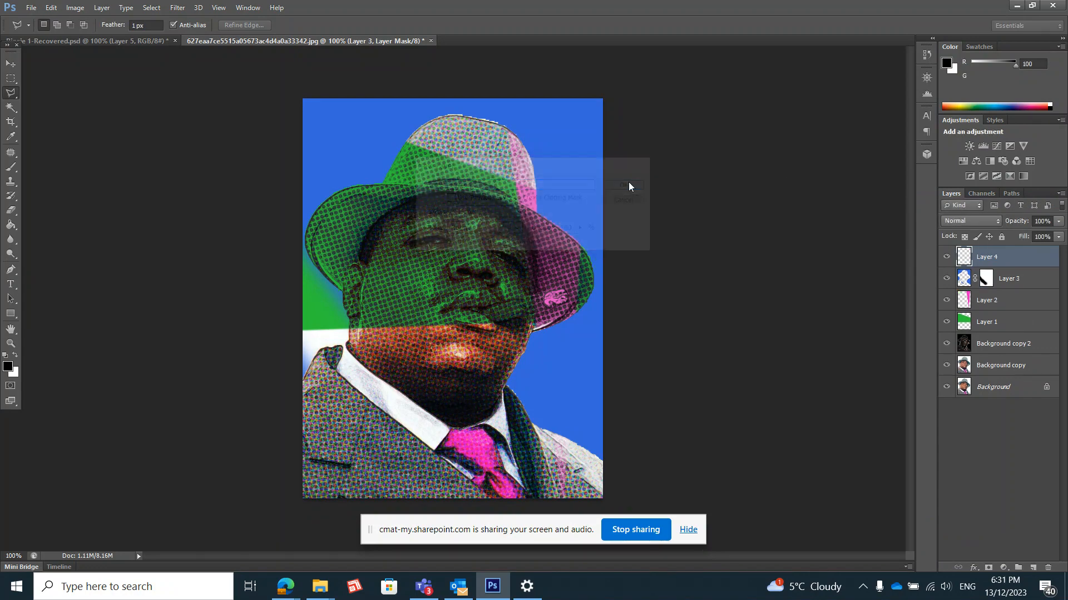
# - Select a narrow wedge down the left part of the portrait with the Polygonal Lasso, tapering to a point below the canvas
pyautogui.click(321, 80)
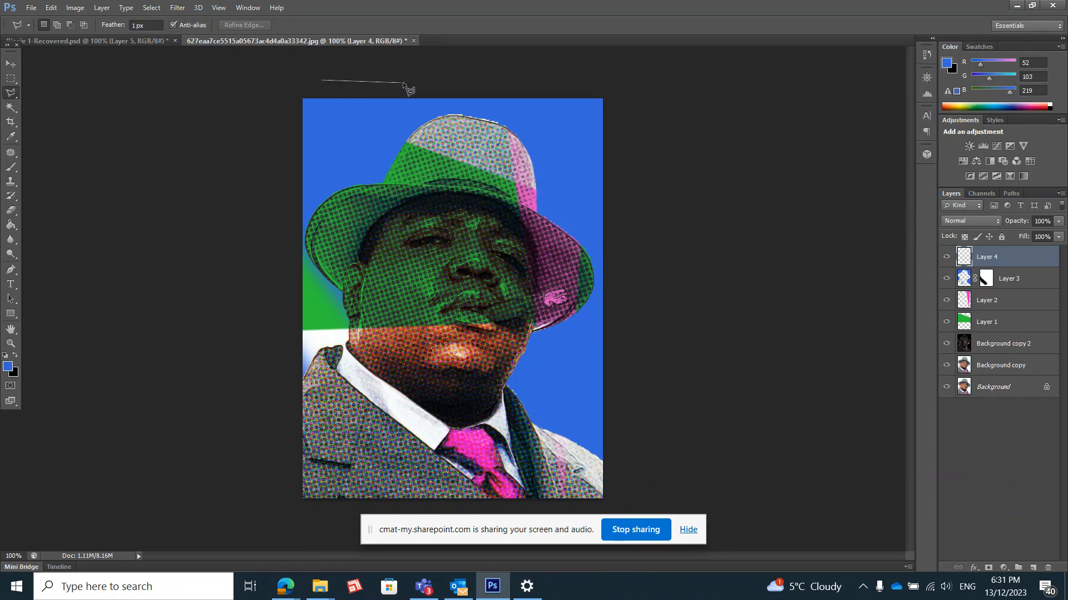
pyautogui.click(401, 77)
pyautogui.doubleClick(343, 535)
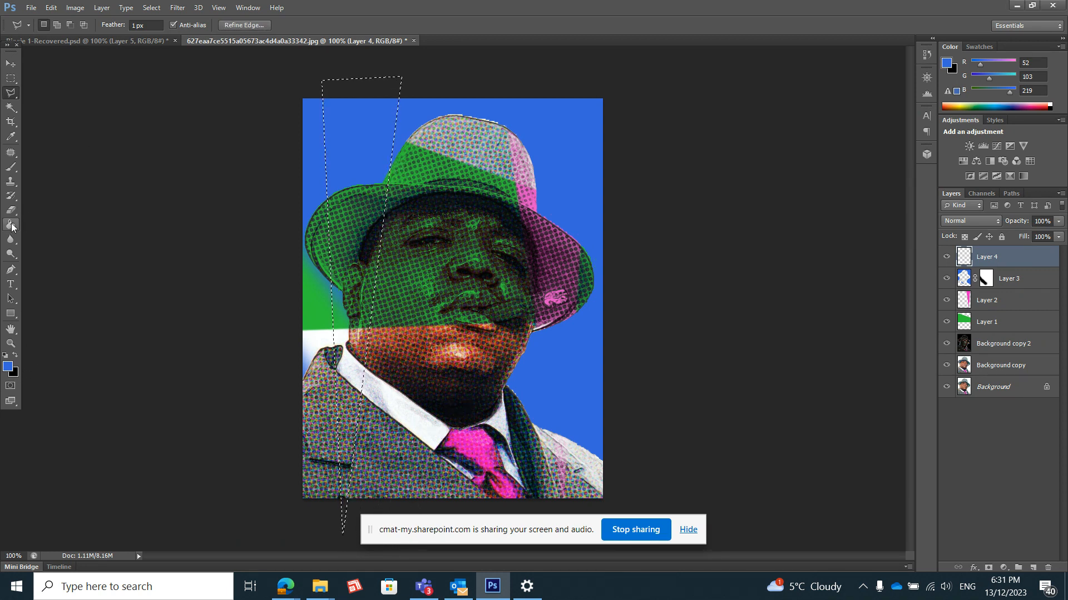
# - Set the foreground colour to red f81515 and fill the wedge selection with the Paint Bucket
pyautogui.click(8, 367)
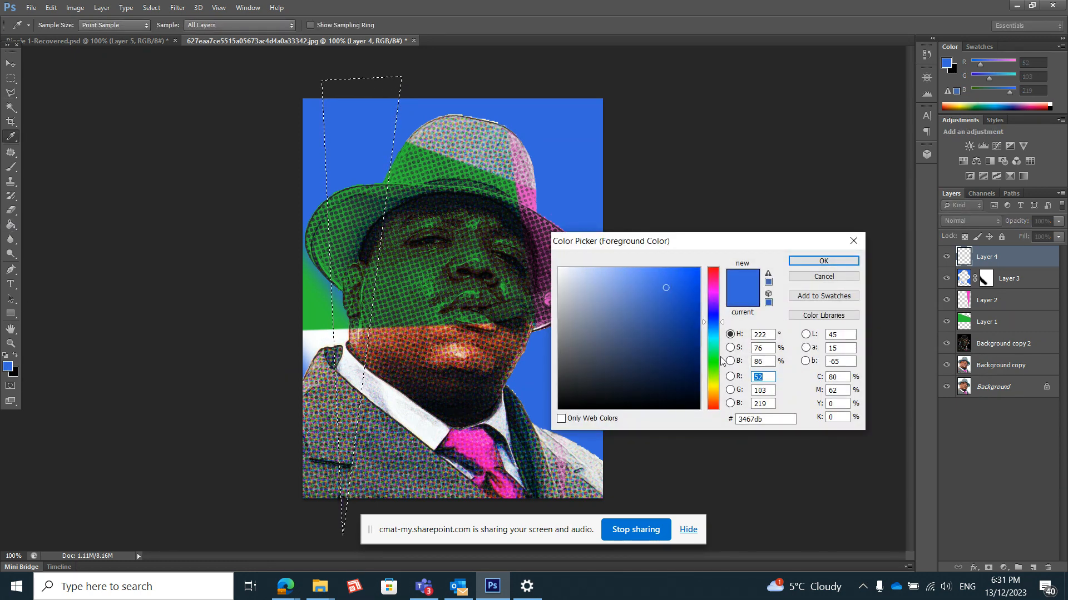
pyautogui.click(720, 399)
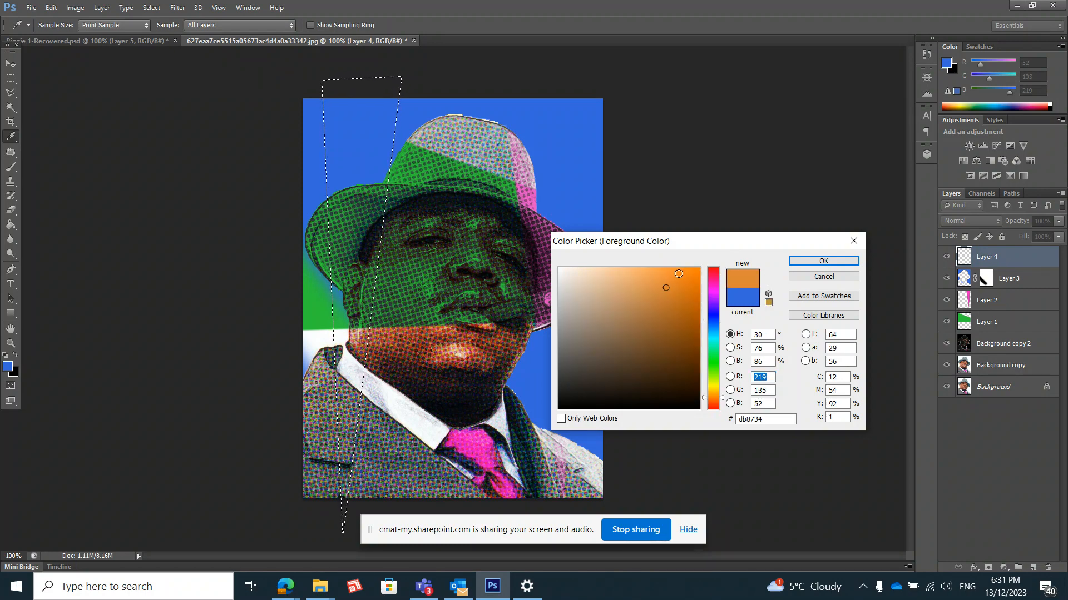
pyautogui.click(678, 273)
pyautogui.click(714, 270)
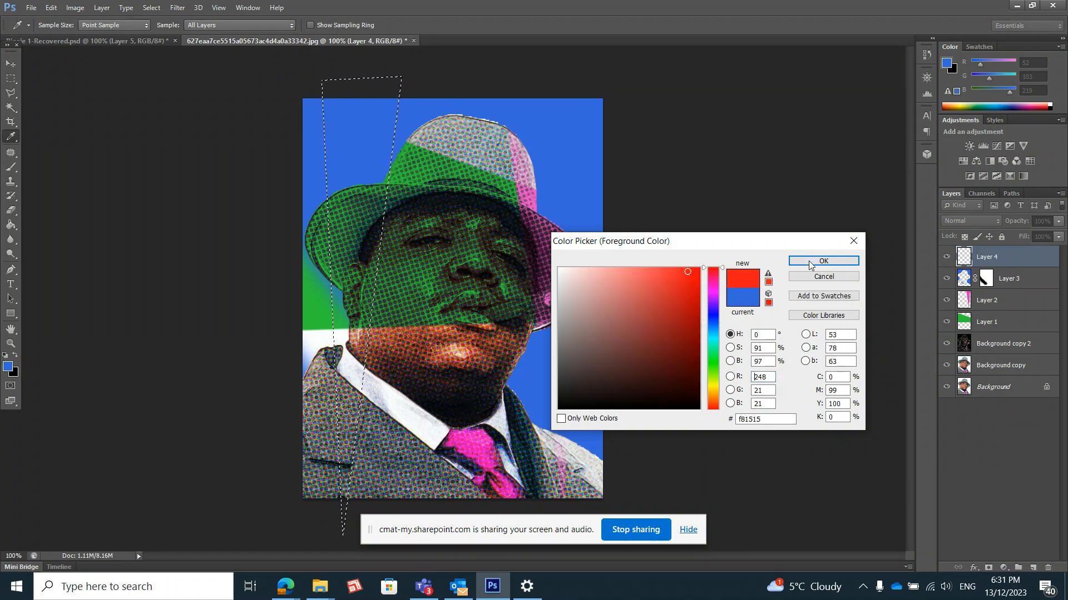
pyautogui.click(807, 263)
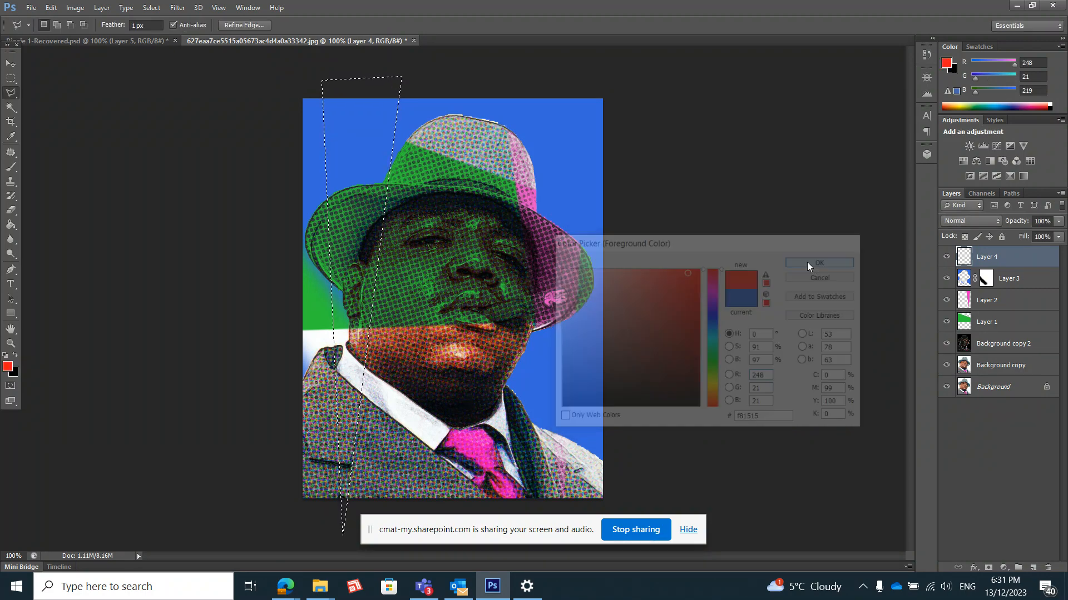
pyautogui.click(10, 225)
pyautogui.click(354, 124)
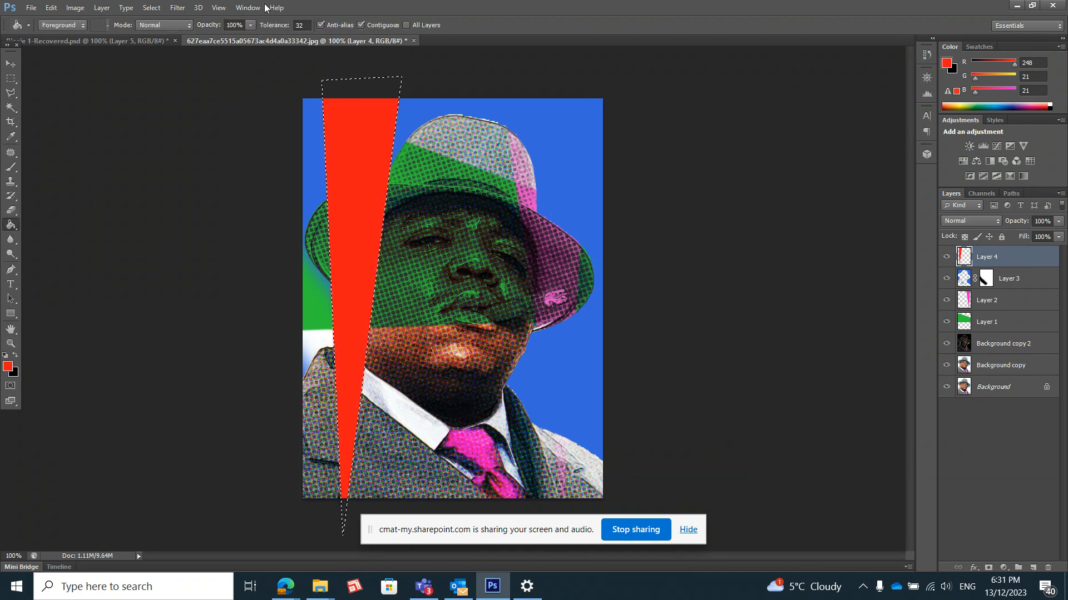
# - Deselect the wedge and set its layer's blend mode to Color
pyautogui.click(151, 7)
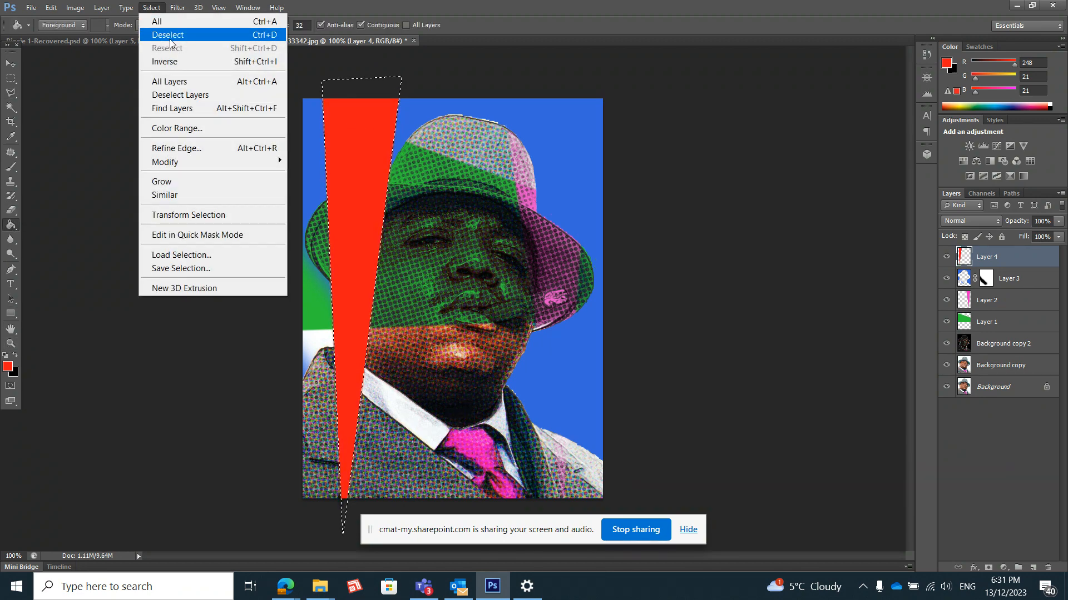
pyautogui.click(171, 35)
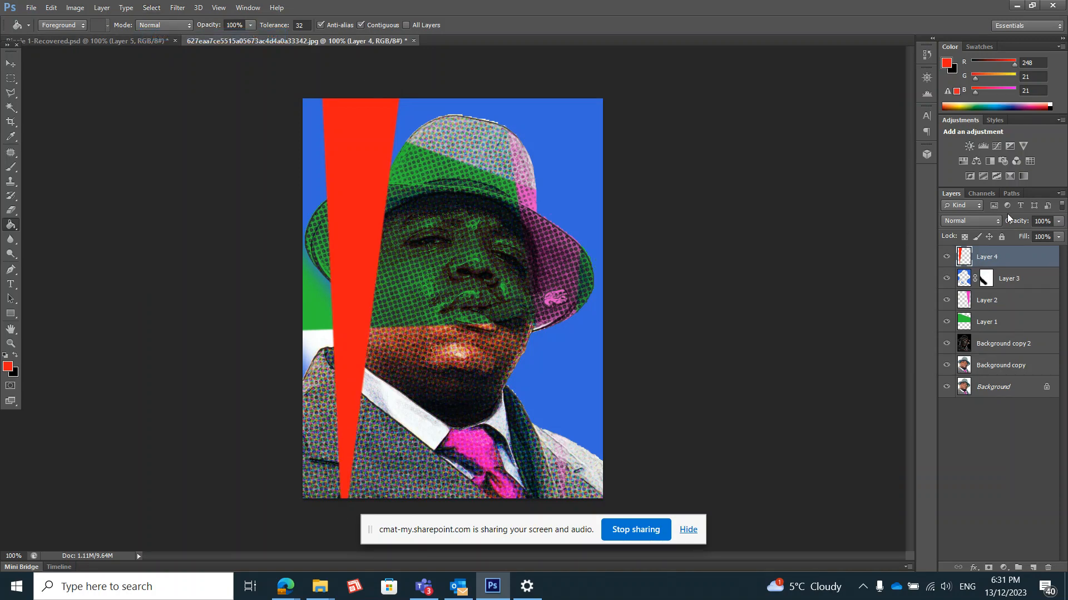
pyautogui.click(987, 221)
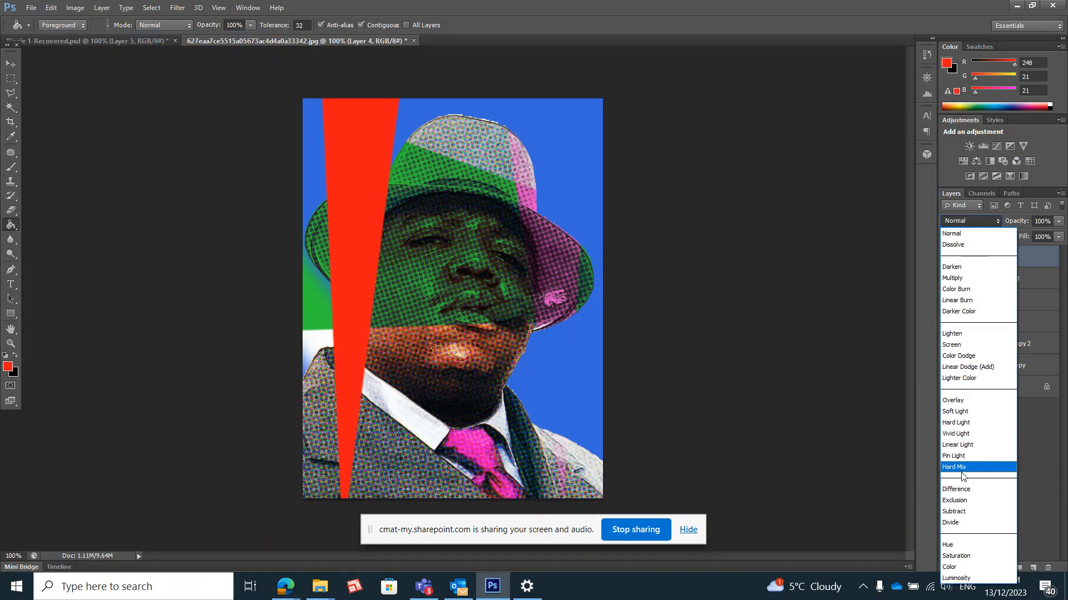
pyautogui.click(960, 566)
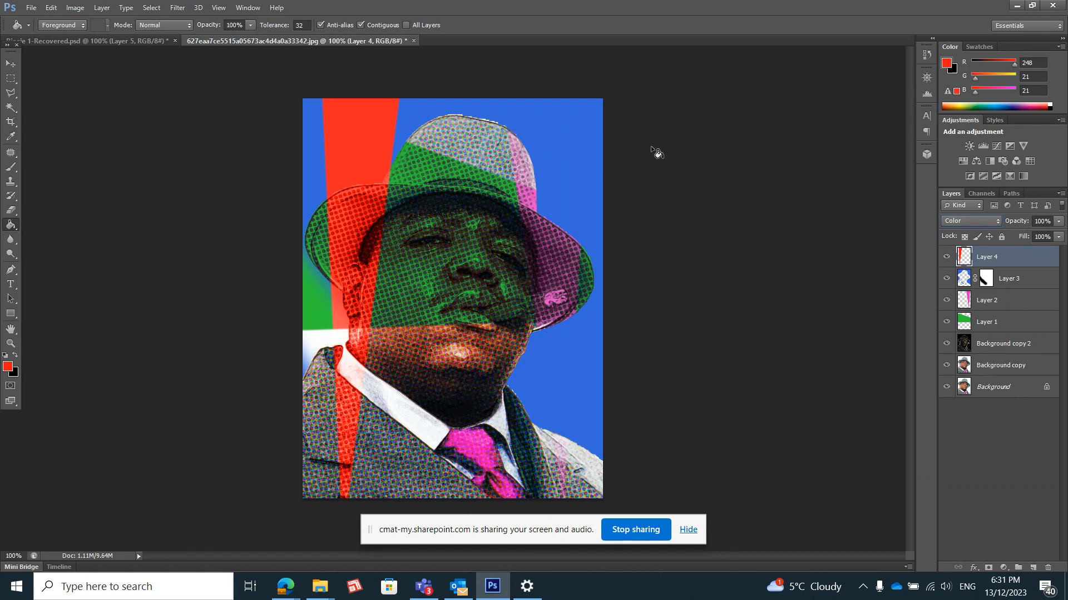
pyautogui.click(11, 93)
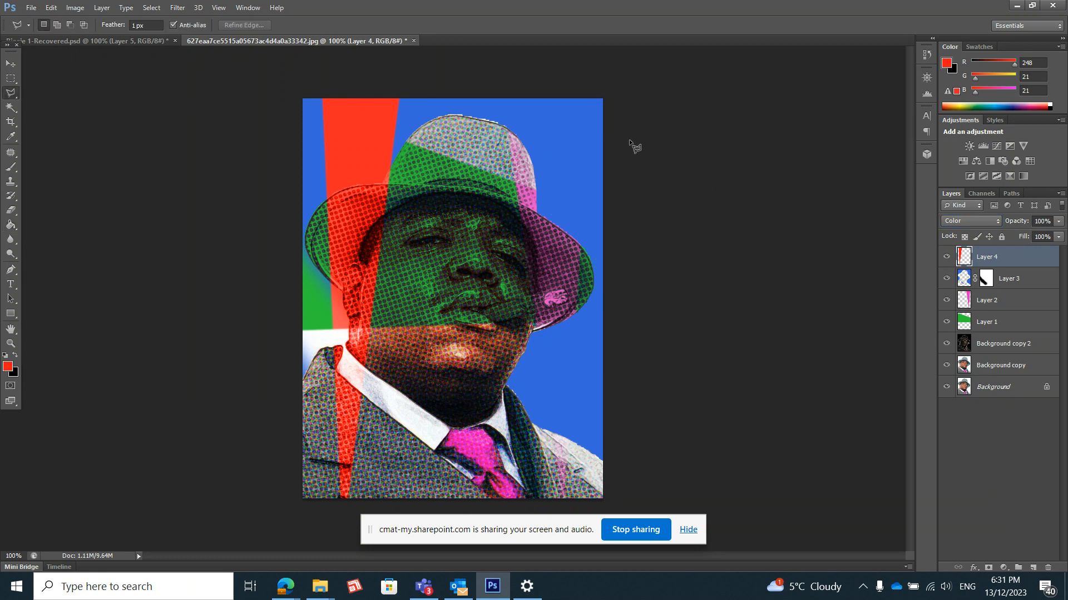
pyautogui.click(617, 127)
pyautogui.click(620, 201)
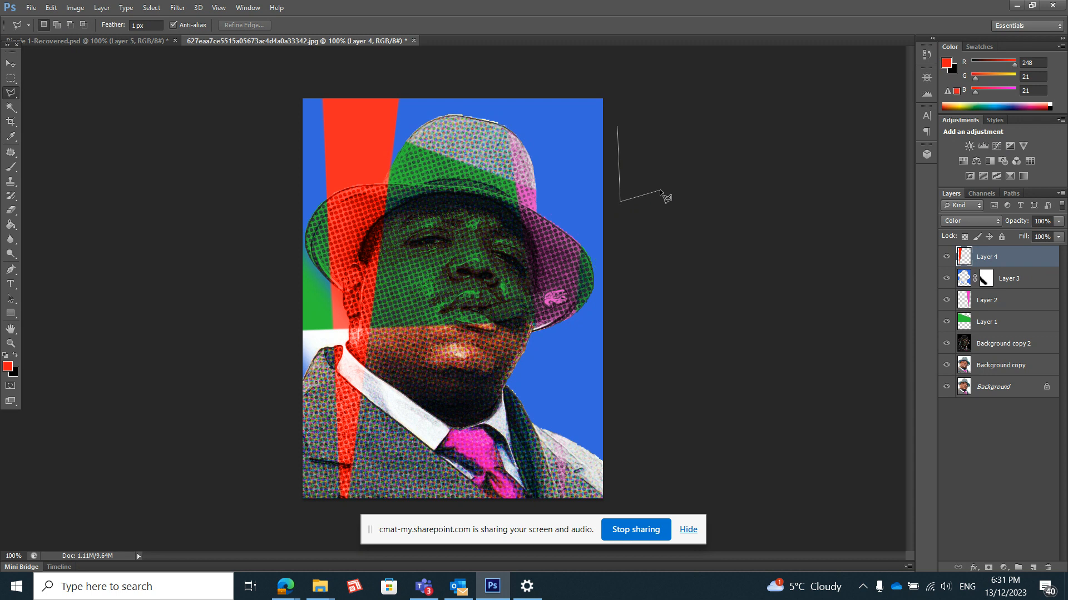
pyautogui.click(622, 134)
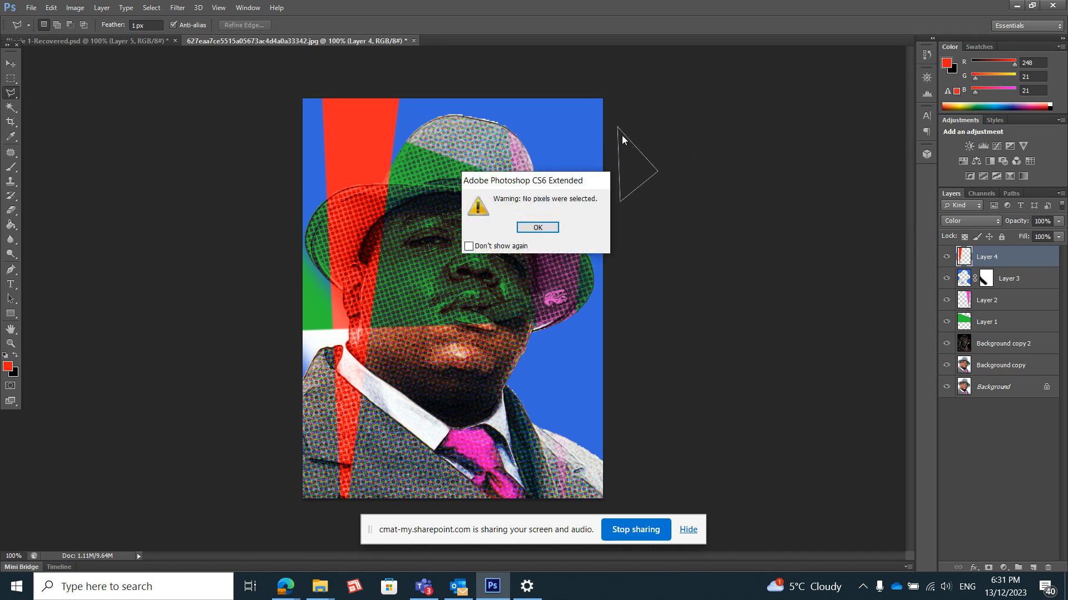
pyautogui.click(537, 229)
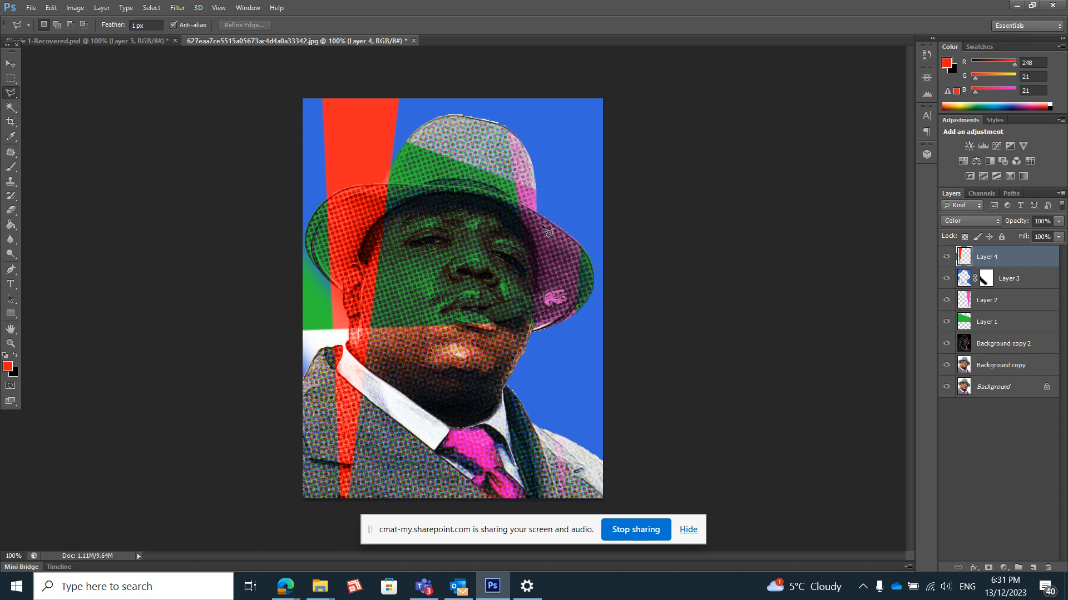
# - Add an empty layer in Normal mode and select a slanted band across the hat with the Polygonal Lasso, extending past both canvas edges
pyautogui.click(1061, 194)
pyautogui.click(956, 199)
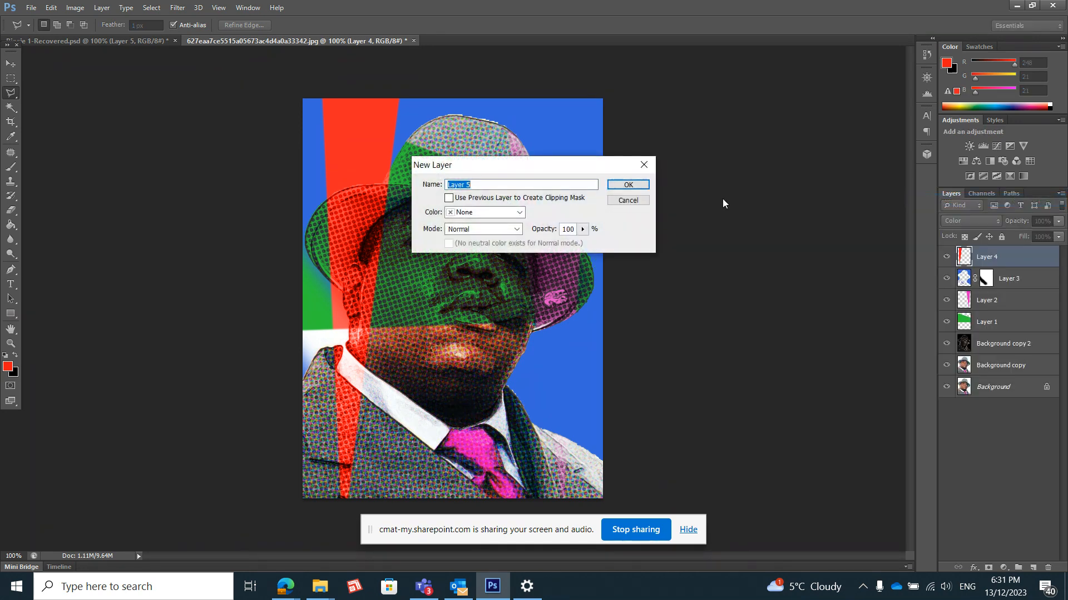
pyautogui.click(645, 185)
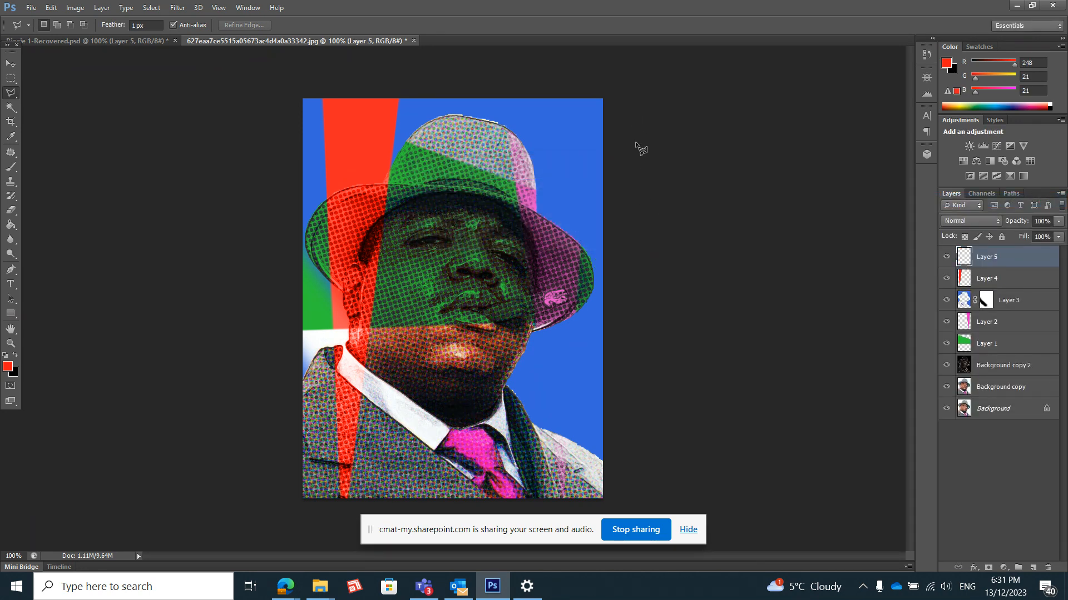
pyautogui.click(624, 108)
pyautogui.click(635, 218)
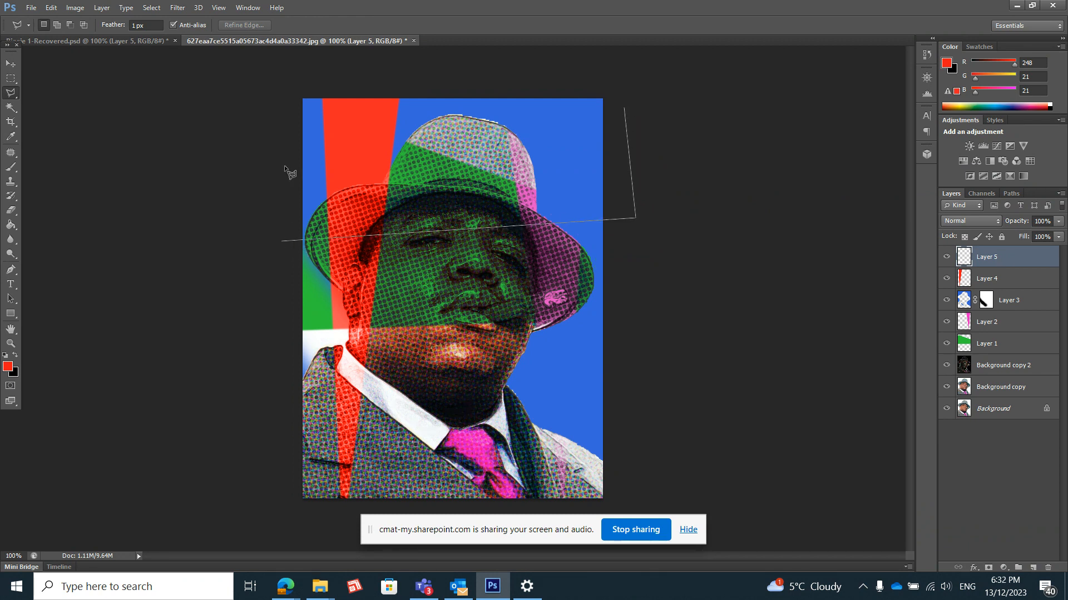
pyautogui.click(626, 108)
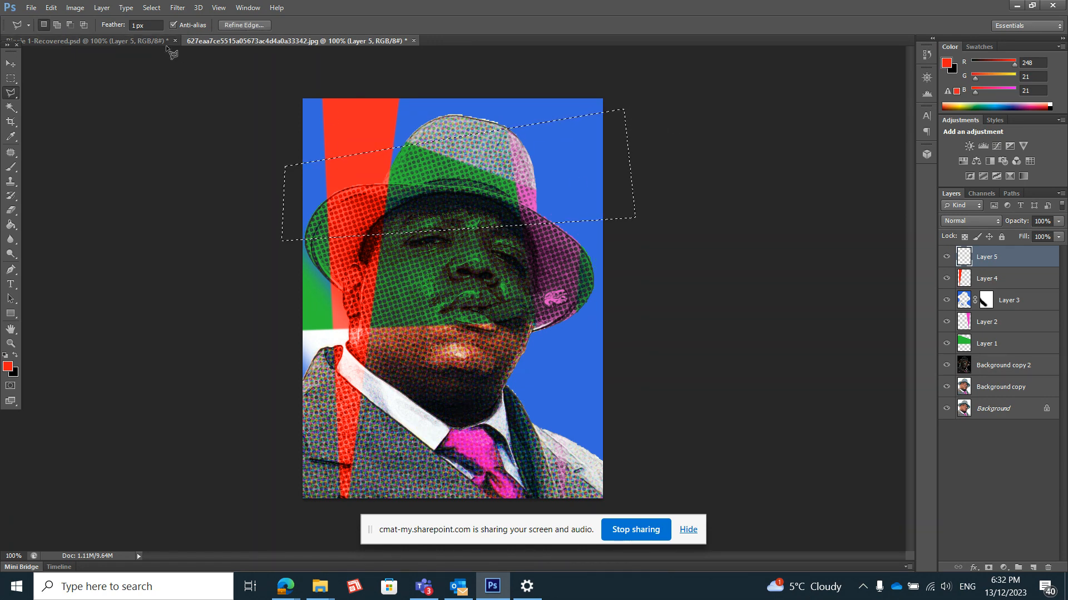
# - Fill the band selection with yellow ece021 using the Paint Bucket, and deselect it
pyautogui.click(8, 366)
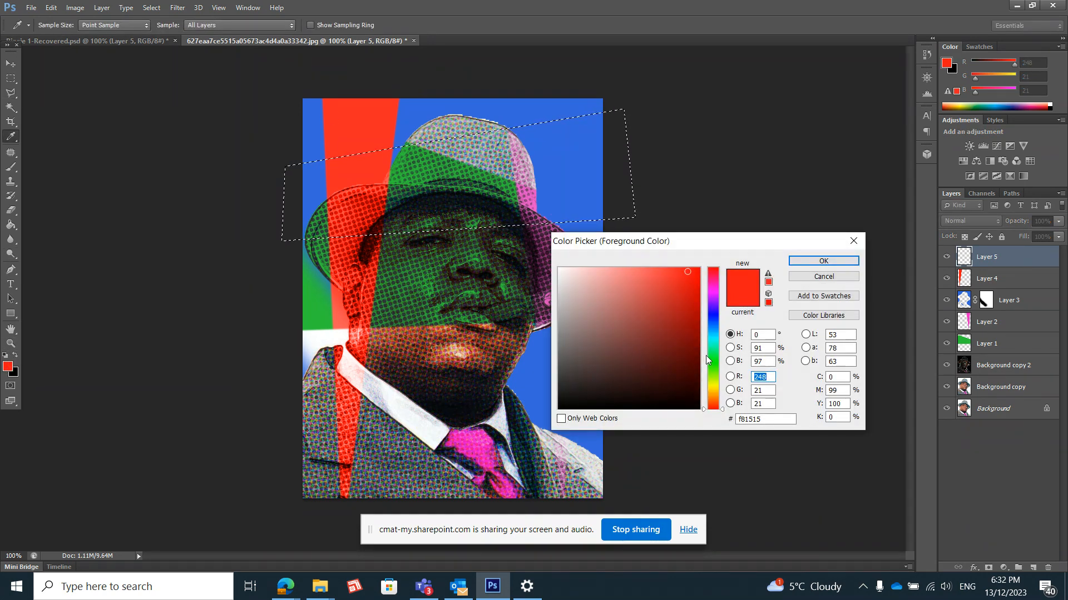
pyautogui.click(712, 387)
pyautogui.click(680, 279)
pyautogui.click(800, 262)
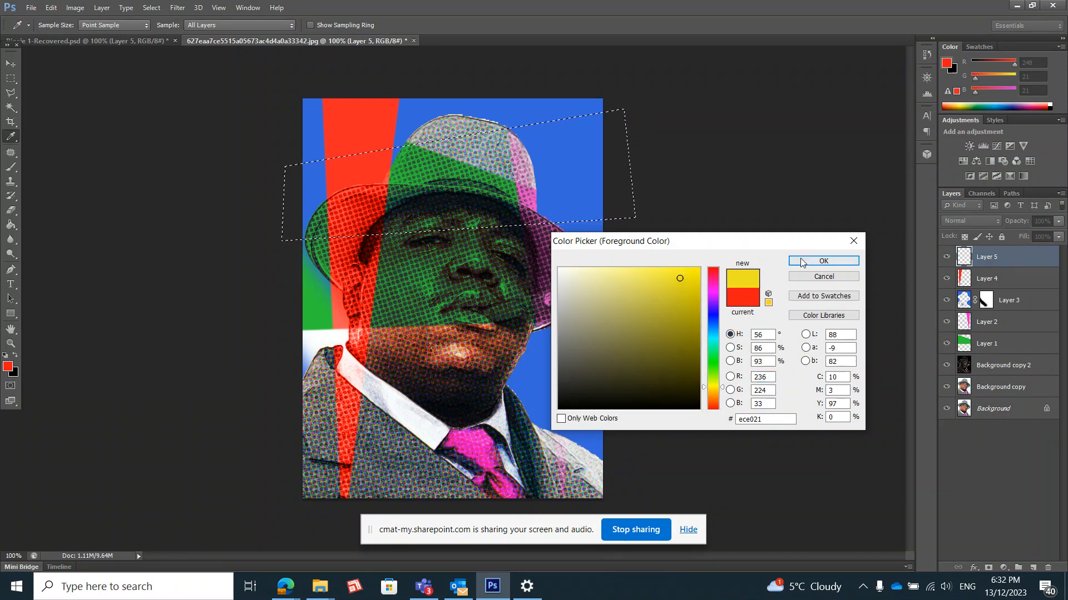
pyautogui.click(11, 225)
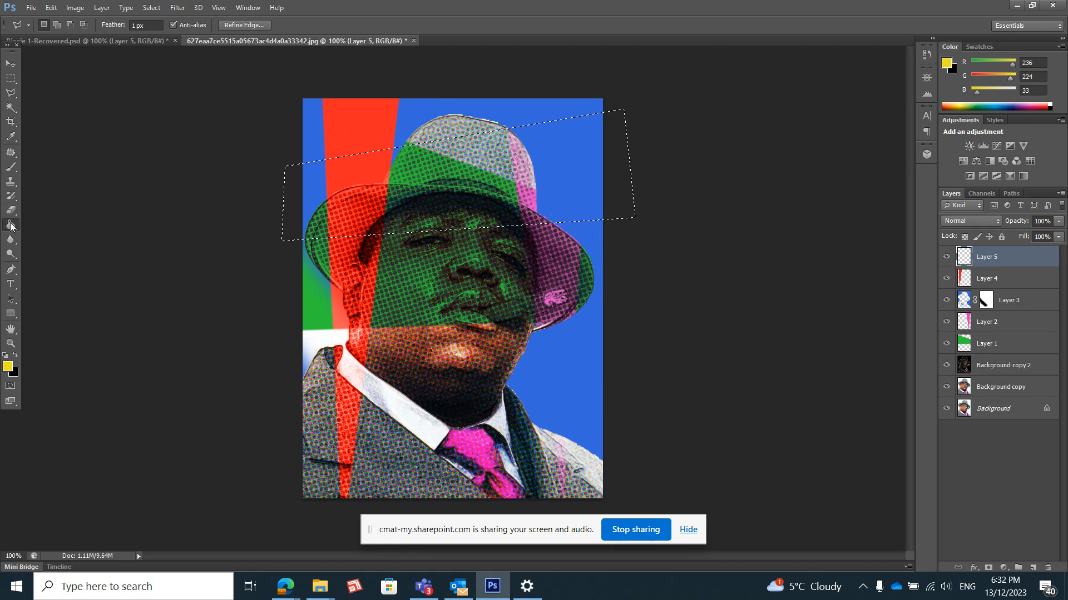
pyautogui.click(398, 192)
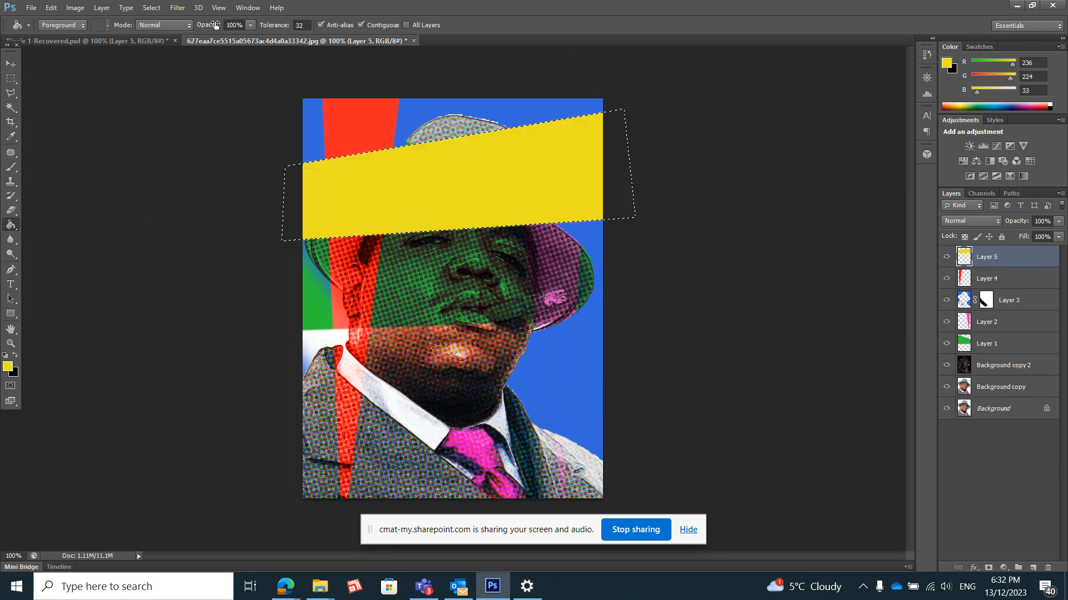
pyautogui.click(157, 9)
pyautogui.click(165, 33)
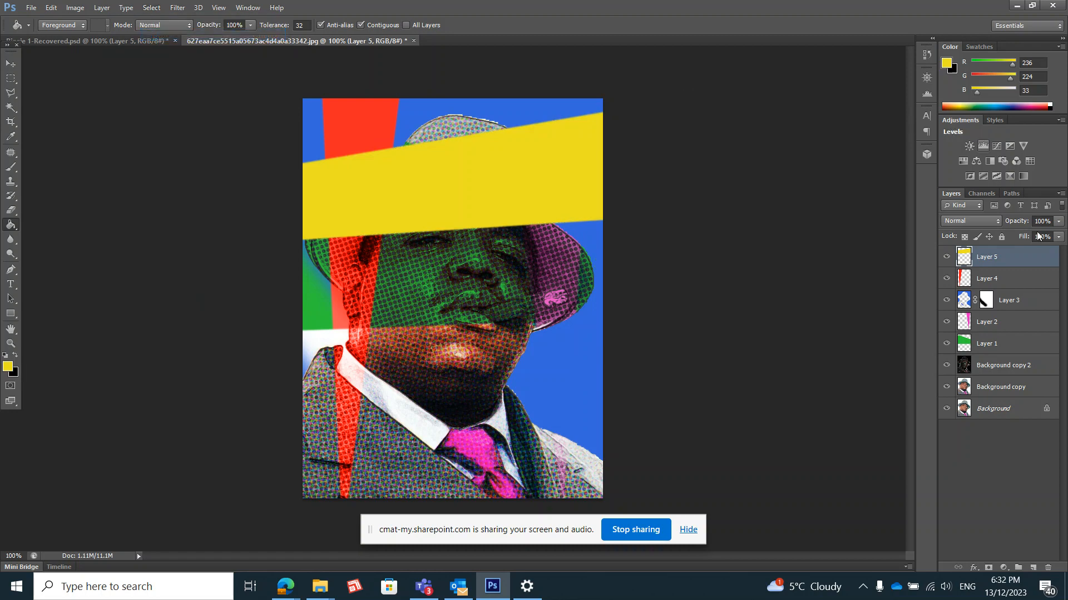
# - Try the Saturation, Color and Subtract blend modes on the yellow band's layer
pyautogui.click(987, 218)
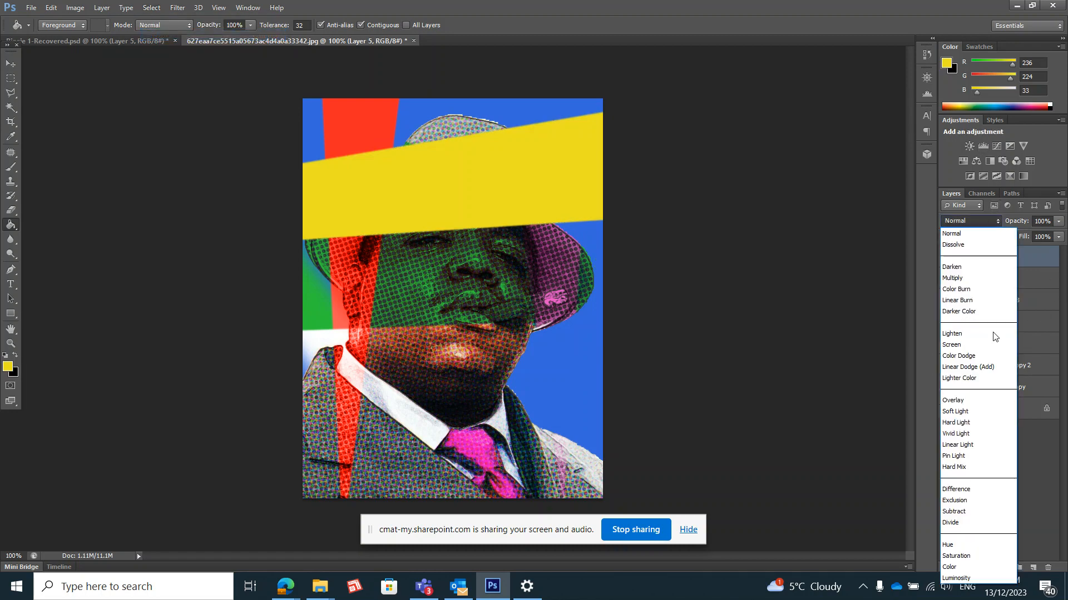
pyautogui.click(967, 556)
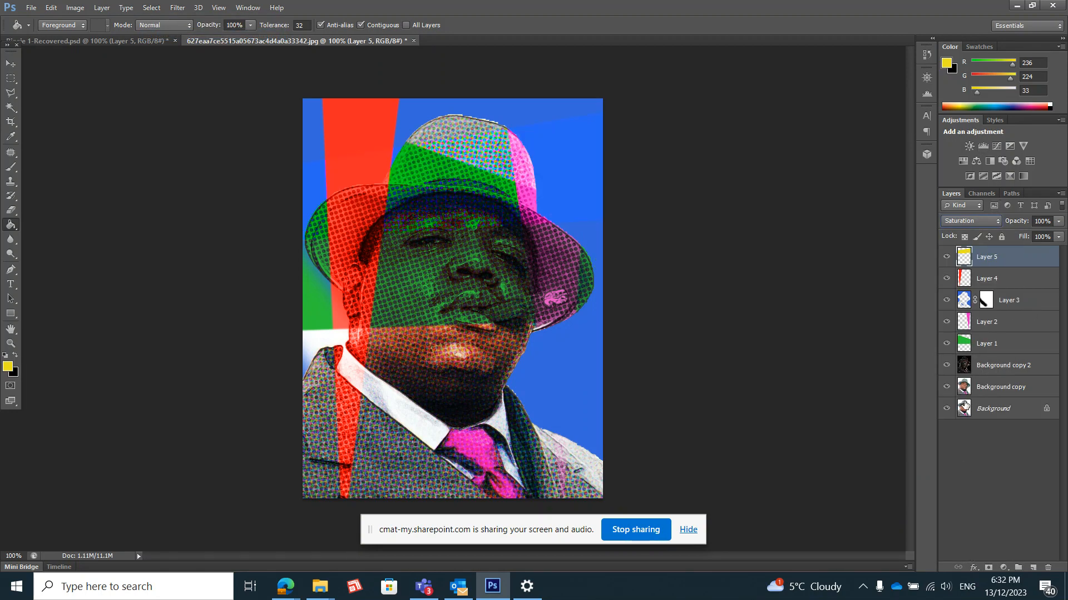
pyautogui.click(984, 218)
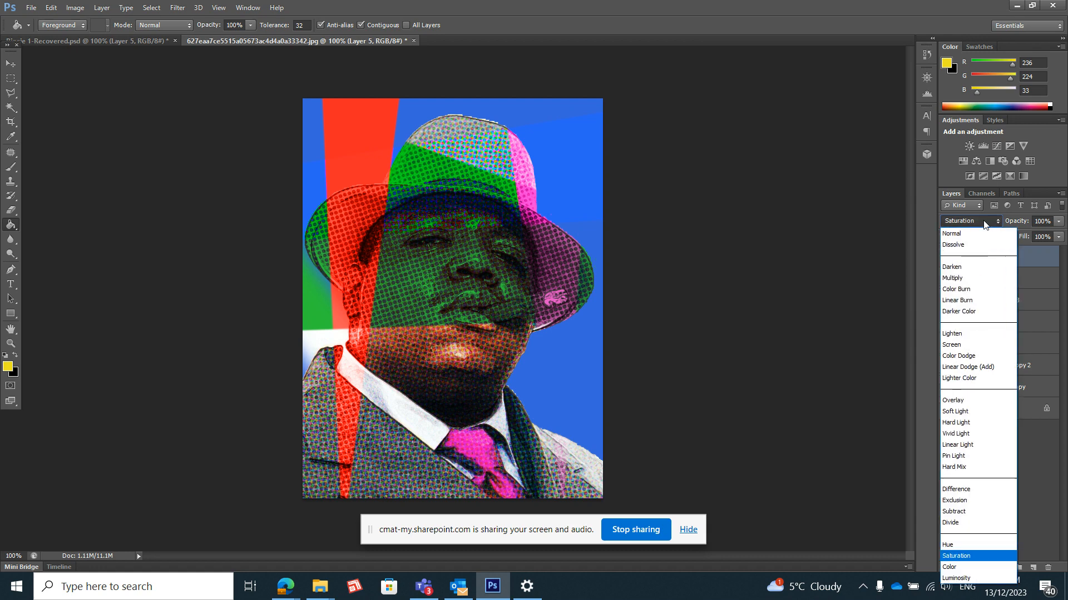
pyautogui.click(969, 565)
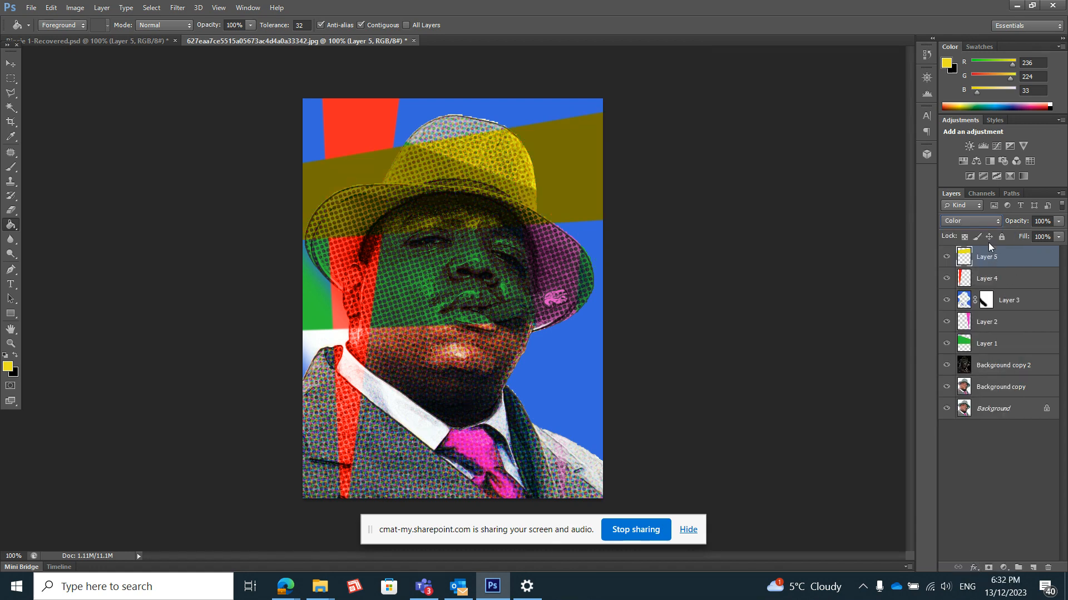
pyautogui.click(986, 221)
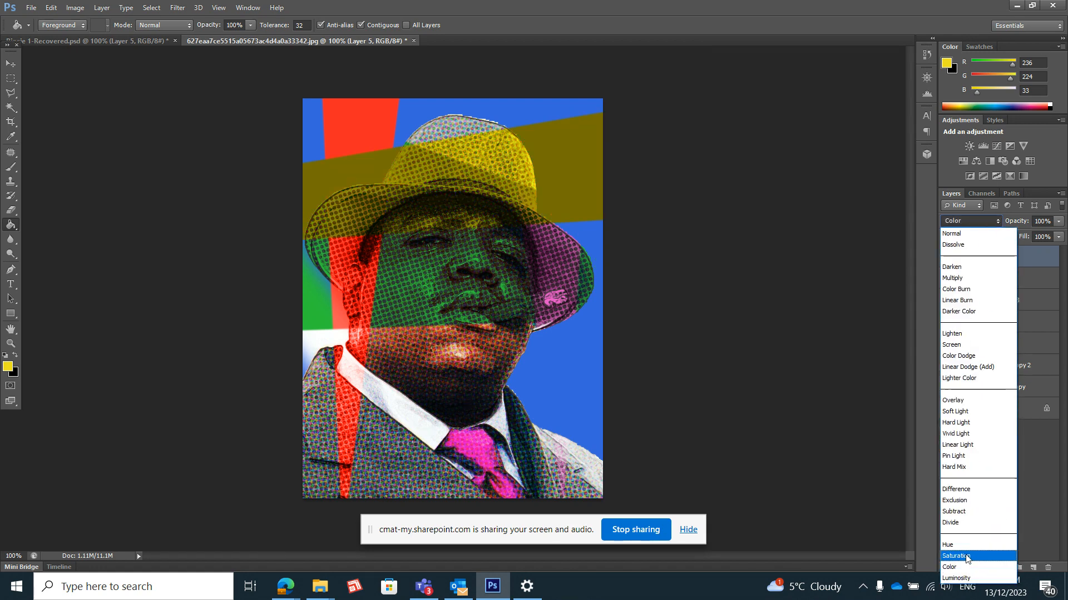
pyautogui.click(964, 511)
# - Compare the Difference, Exclusion, Subtract, Divide and Hard Light blend modes on the yellow band's layer
pyautogui.click(987, 221)
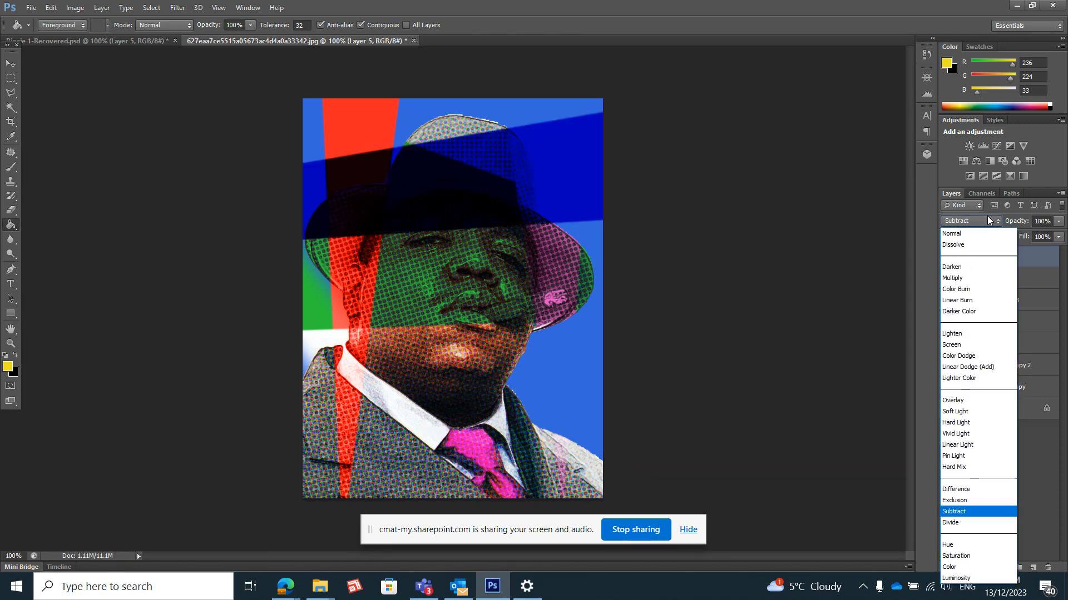
pyautogui.click(976, 489)
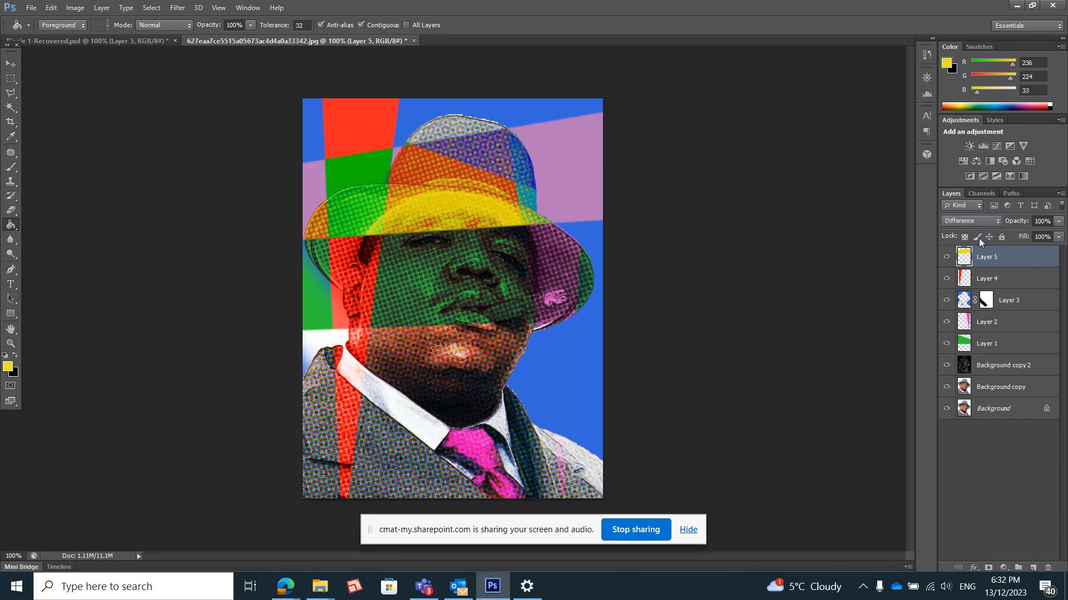
pyautogui.click(972, 221)
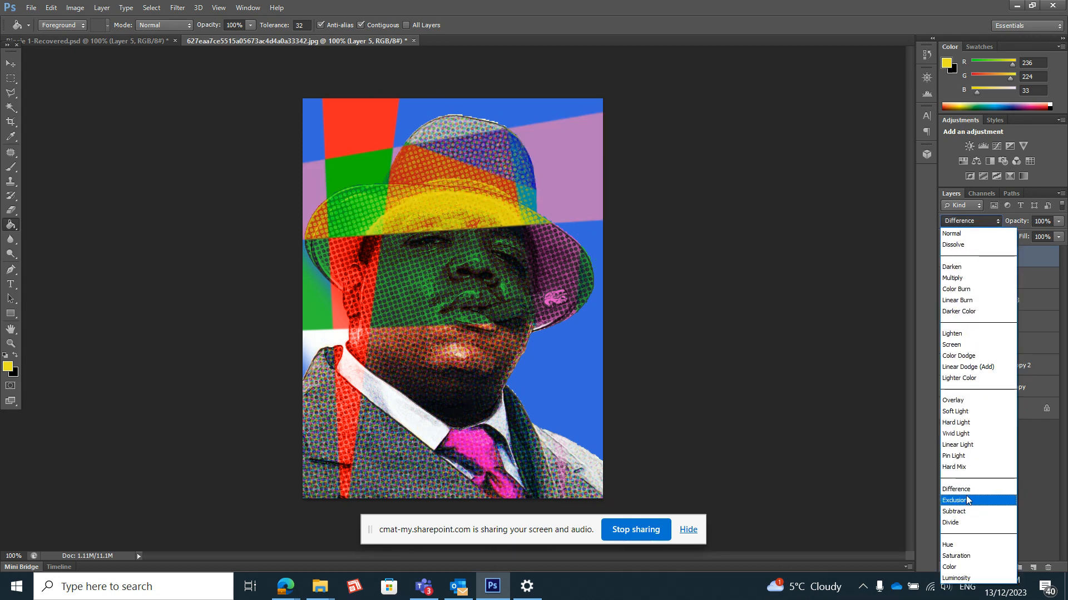
pyautogui.click(966, 495)
pyautogui.click(982, 222)
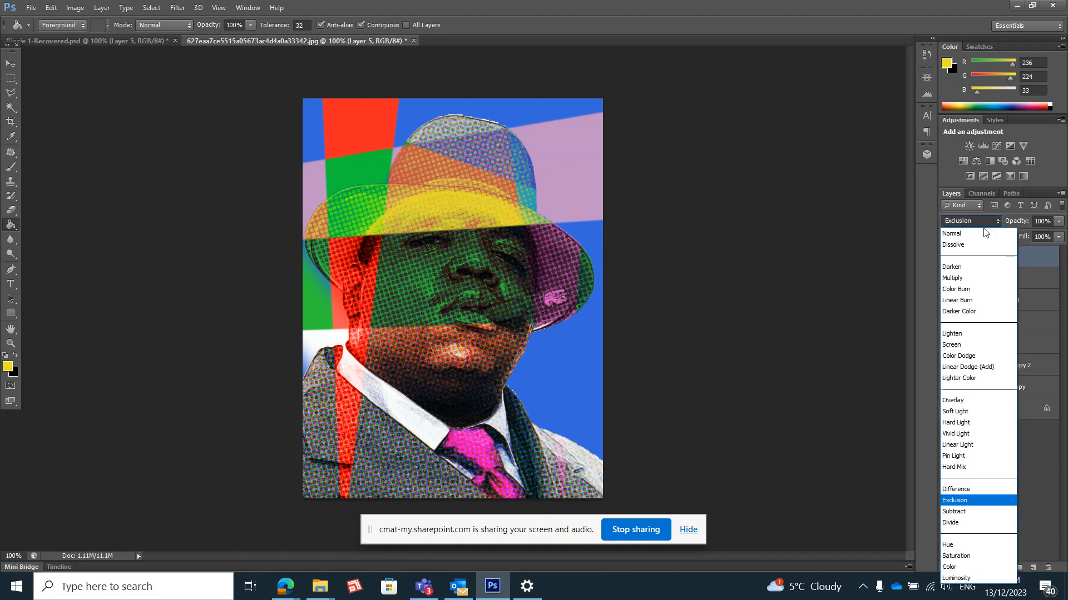
pyautogui.click(977, 511)
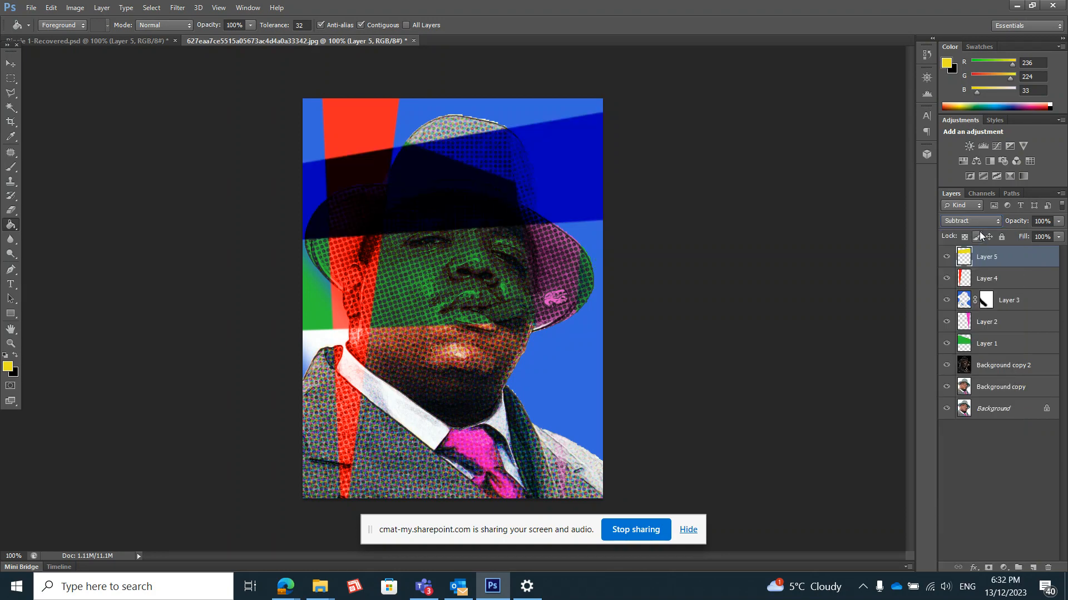
pyautogui.click(975, 220)
pyautogui.click(969, 522)
pyautogui.click(984, 220)
pyautogui.click(973, 422)
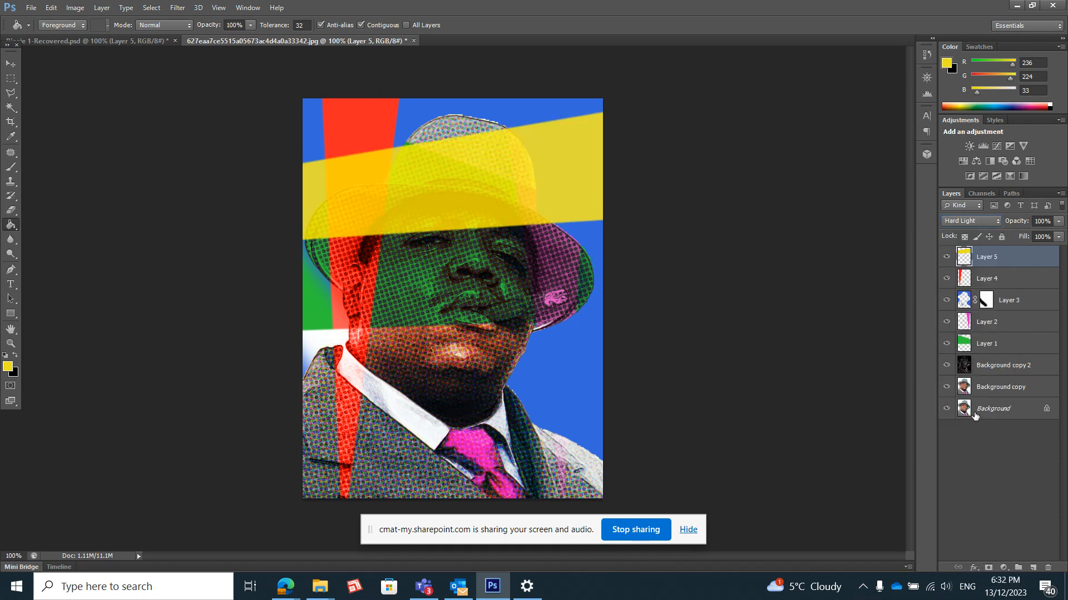
# - Set the yellow band layer's blend mode to Difference
pyautogui.click(989, 219)
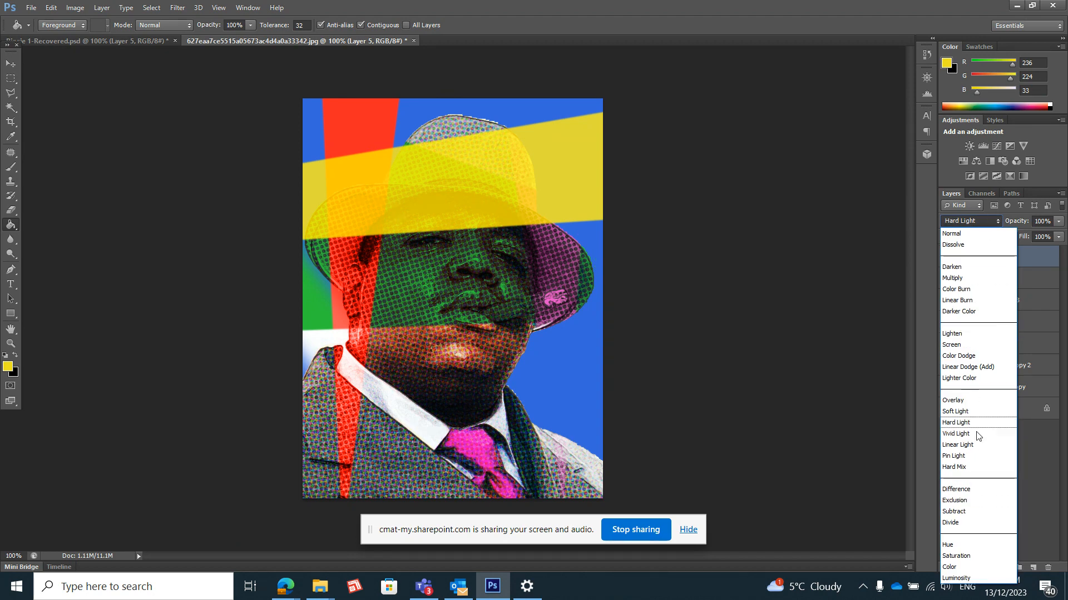
pyautogui.click(971, 489)
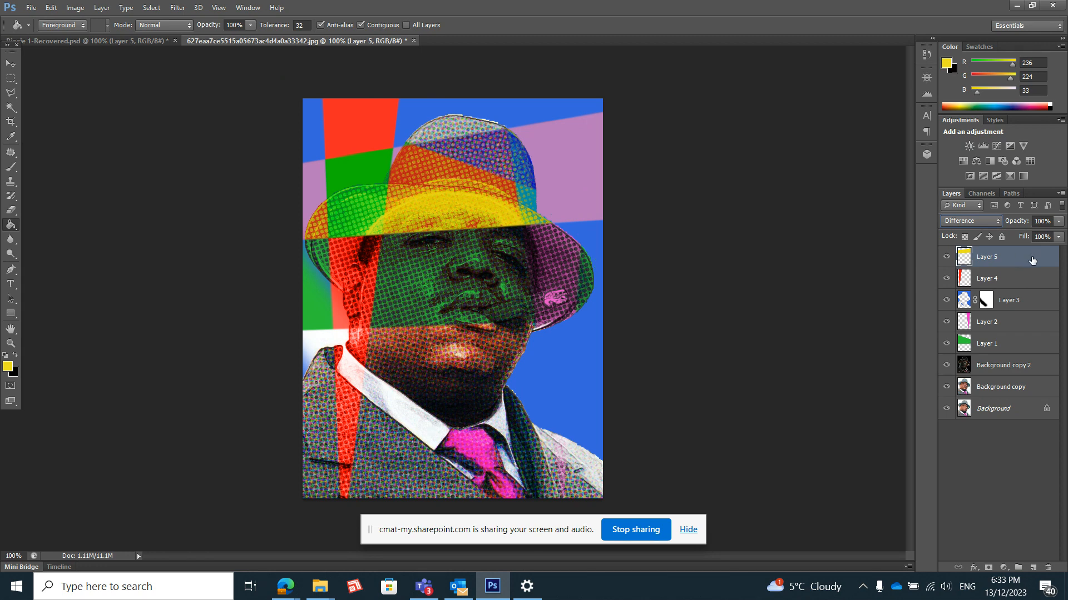
# - Add a Hue/Saturation adjustment layer above the yellow band with Hue +119, and hide it
pyautogui.click(1006, 568)
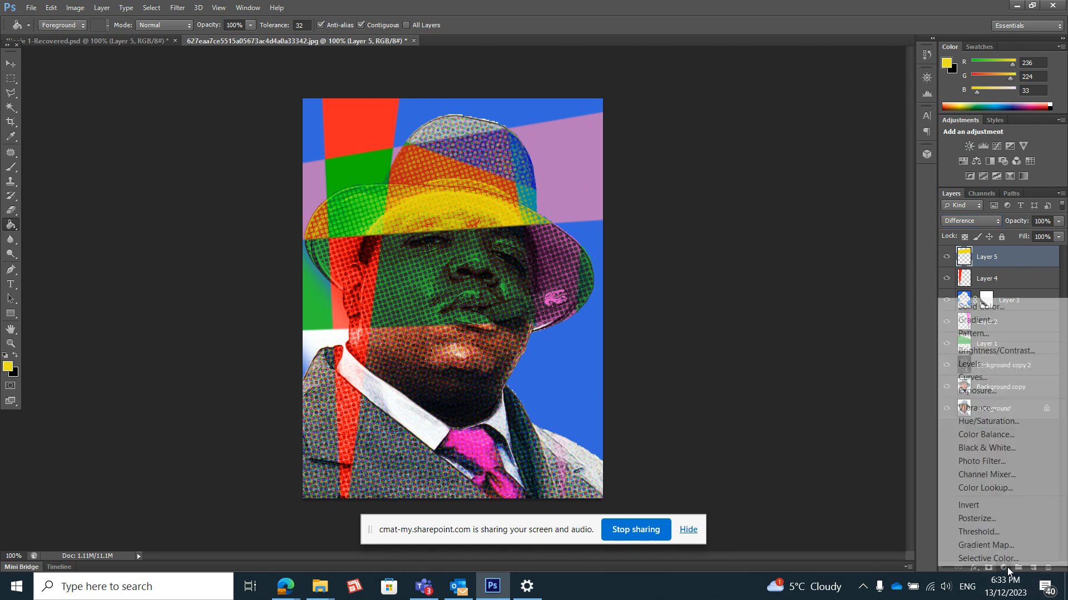
pyautogui.click(999, 421)
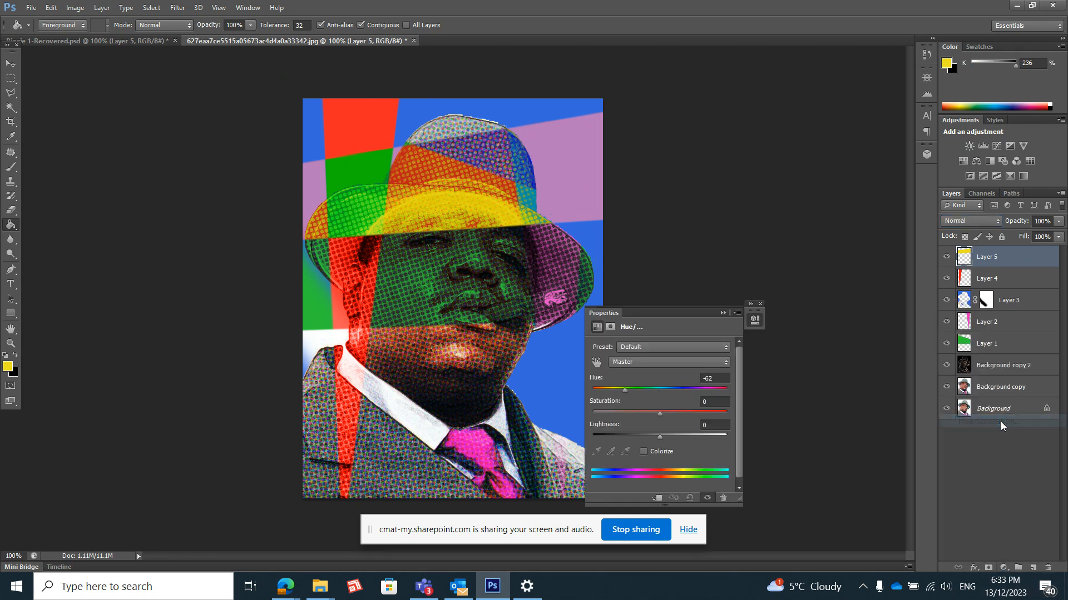
pyautogui.moveTo(660, 388); pyautogui.dragTo(709, 392)
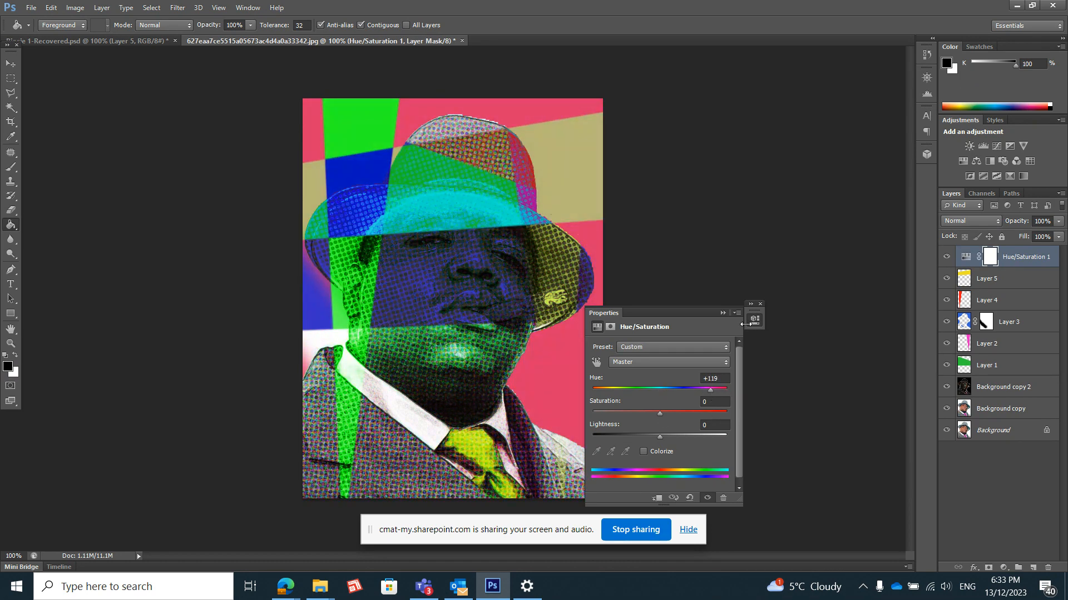
pyautogui.click(760, 304)
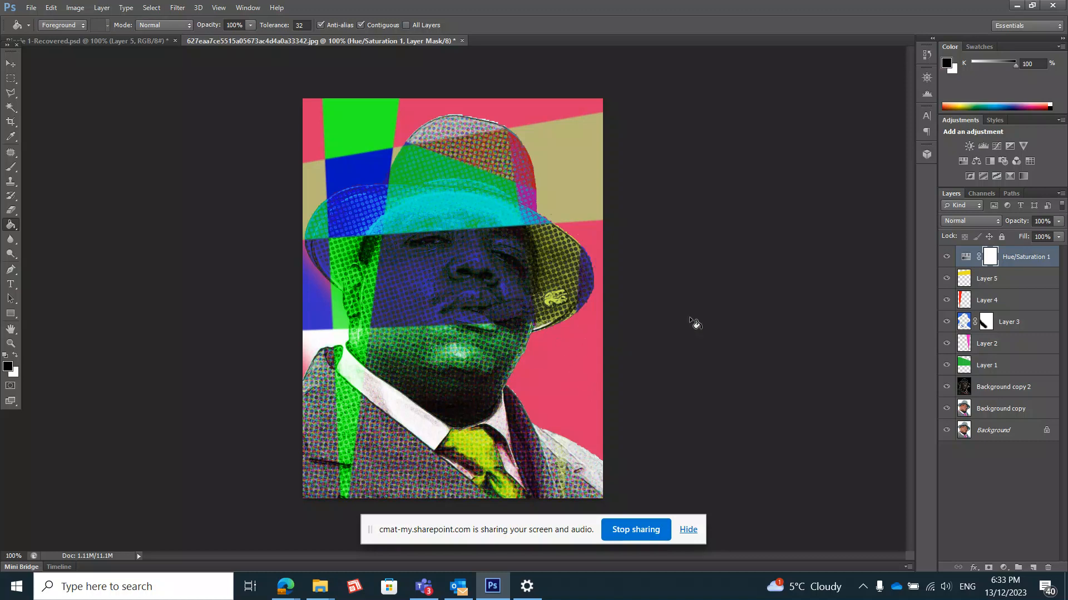
pyautogui.click(946, 257)
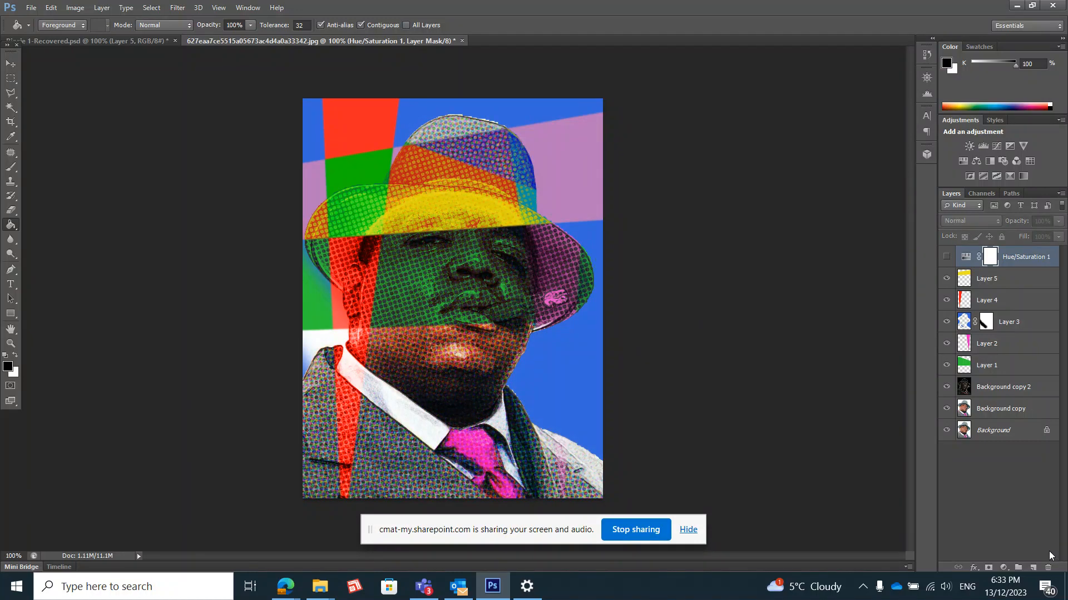
# - Add a second Hue/Saturation adjustment layer with Hue +180 on top of the stack, and hide it
pyautogui.click(1010, 566)
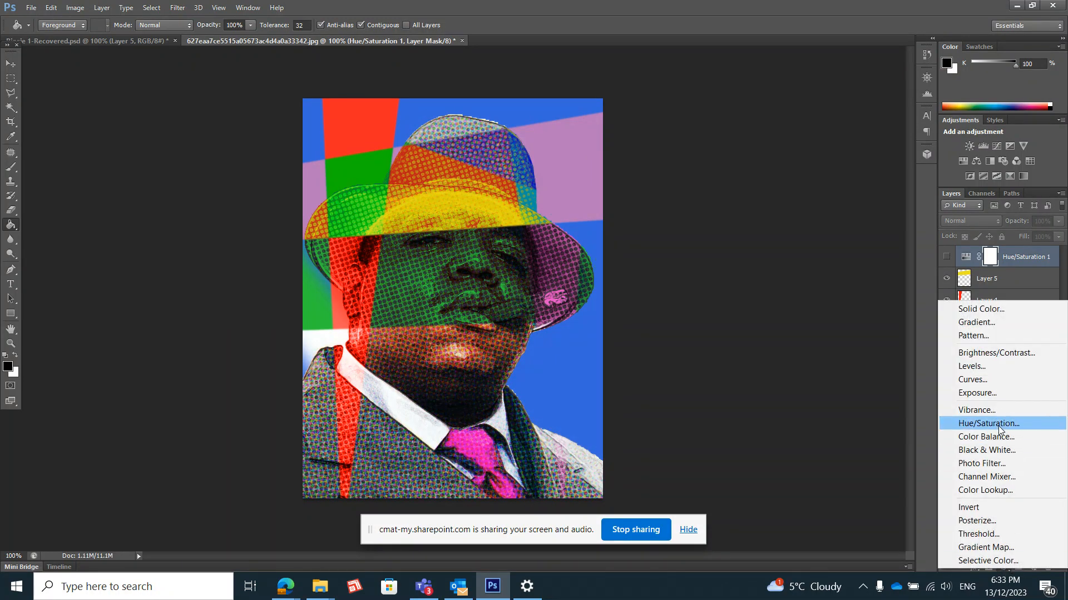
pyautogui.click(978, 422)
pyautogui.moveTo(662, 389); pyautogui.dragTo(733, 389)
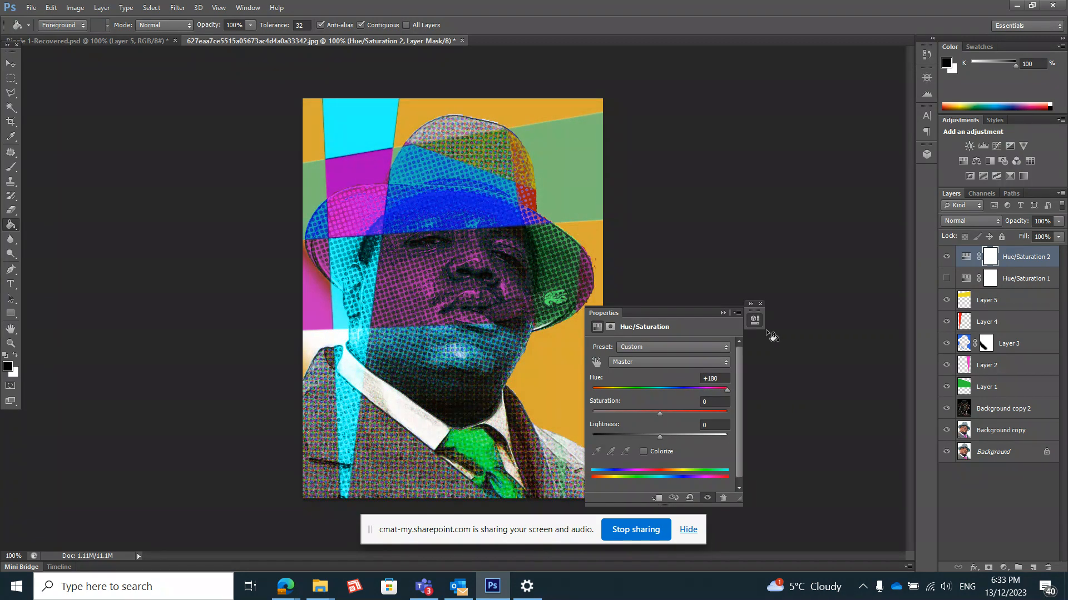
pyautogui.click(759, 303)
pyautogui.click(946, 257)
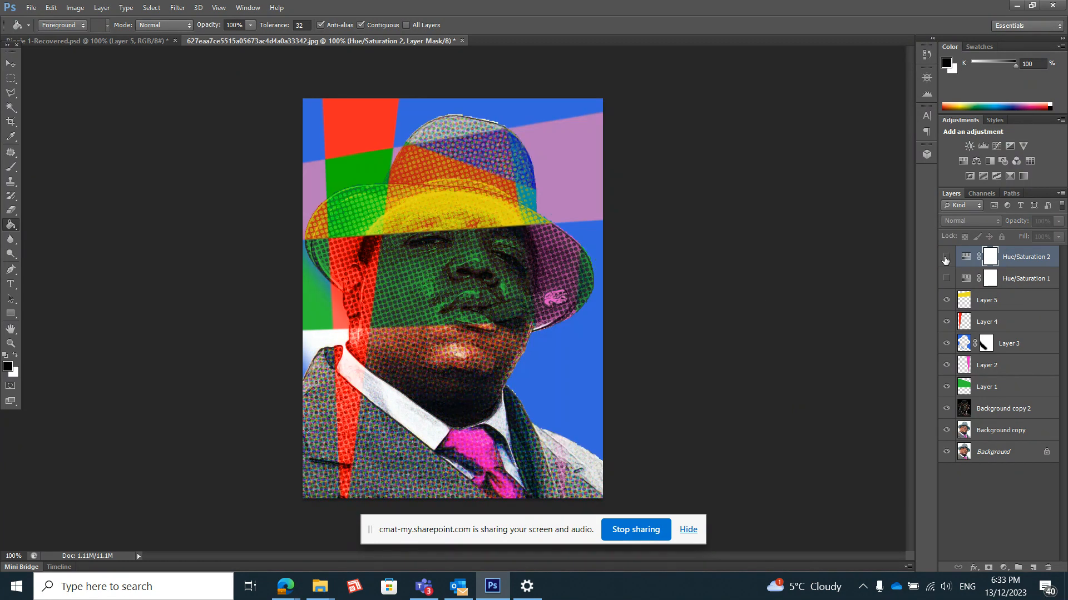
# - Add a third Hue/Saturation adjustment layer with Hue -107, and hide it
pyautogui.click(1003, 568)
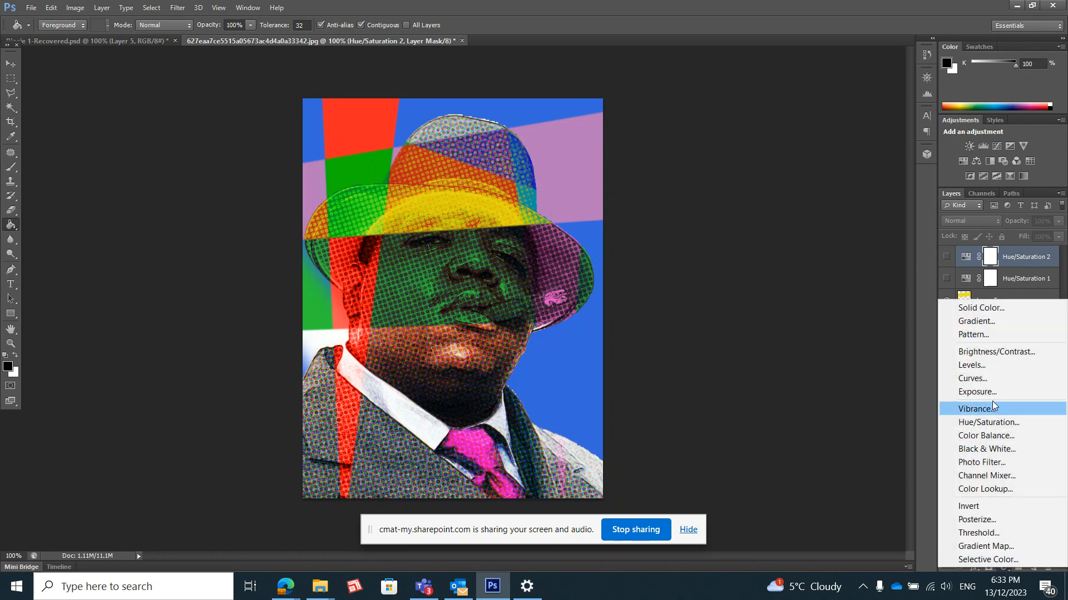
pyautogui.click(993, 423)
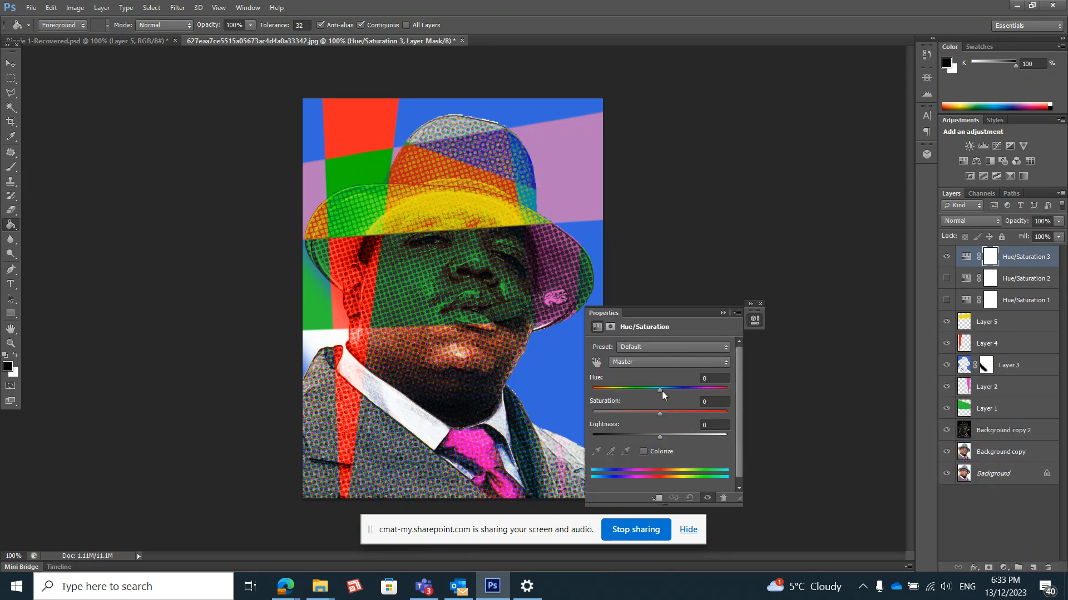
pyautogui.moveTo(661, 391); pyautogui.dragTo(613, 392)
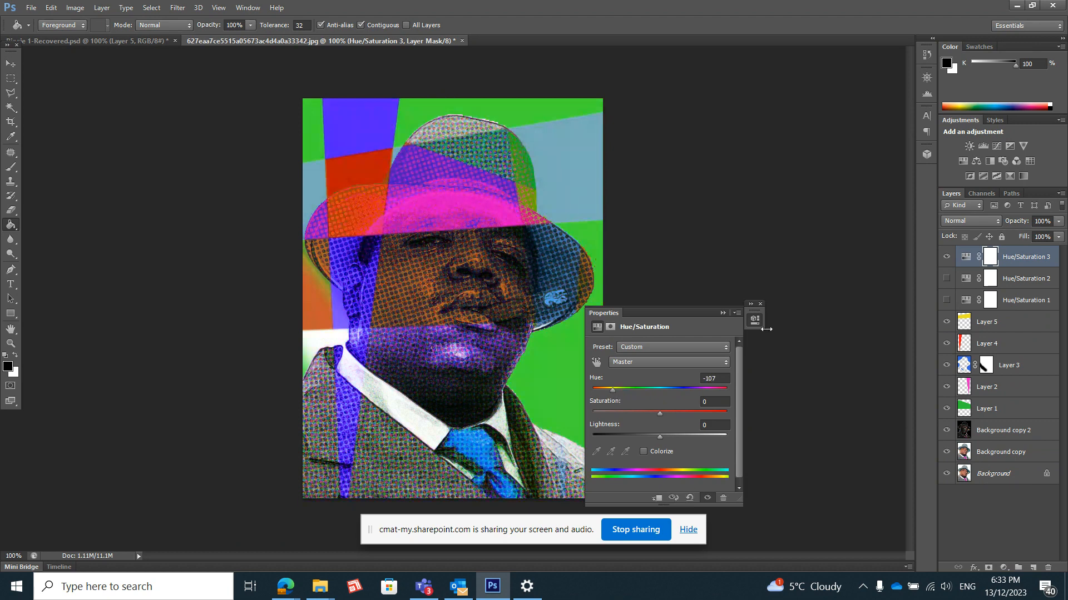
pyautogui.click(760, 303)
pyautogui.click(946, 257)
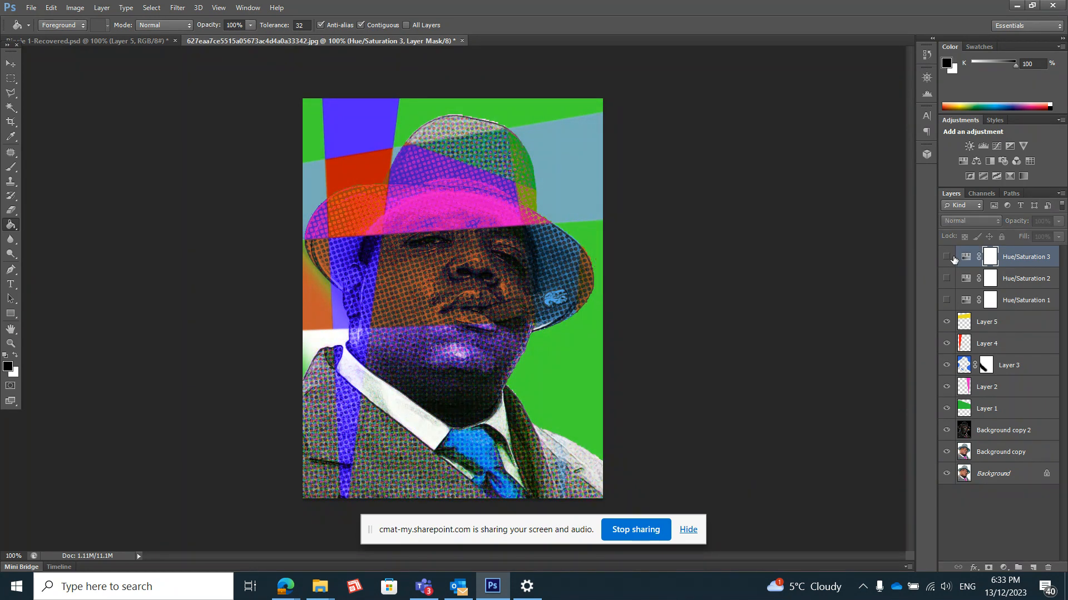
# - Add a fourth Hue/Saturation adjustment layer with Hue +58, and hide it
pyautogui.click(1004, 568)
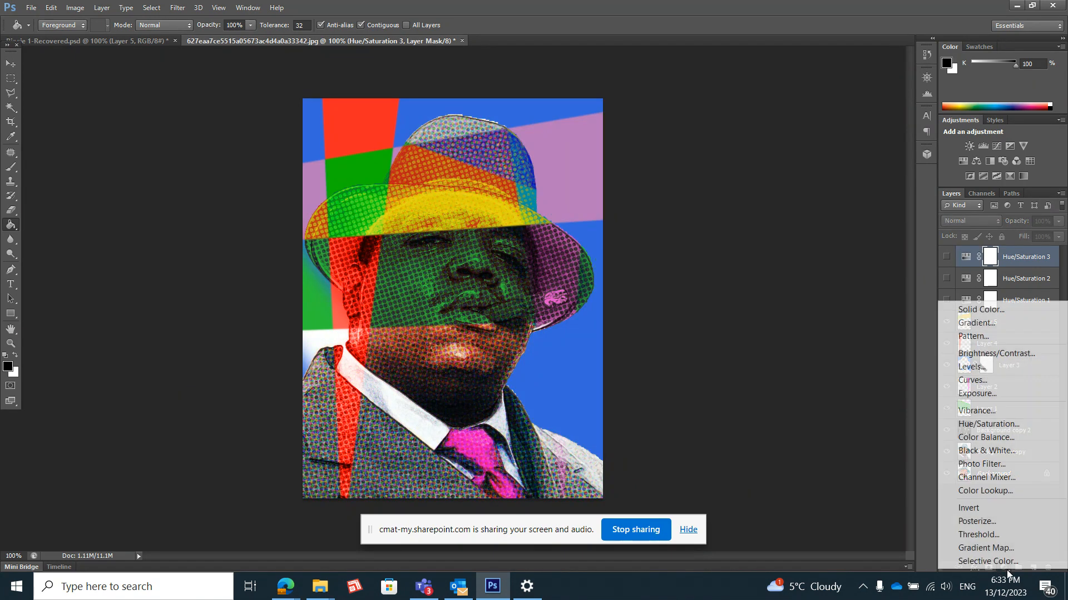
pyautogui.click(998, 424)
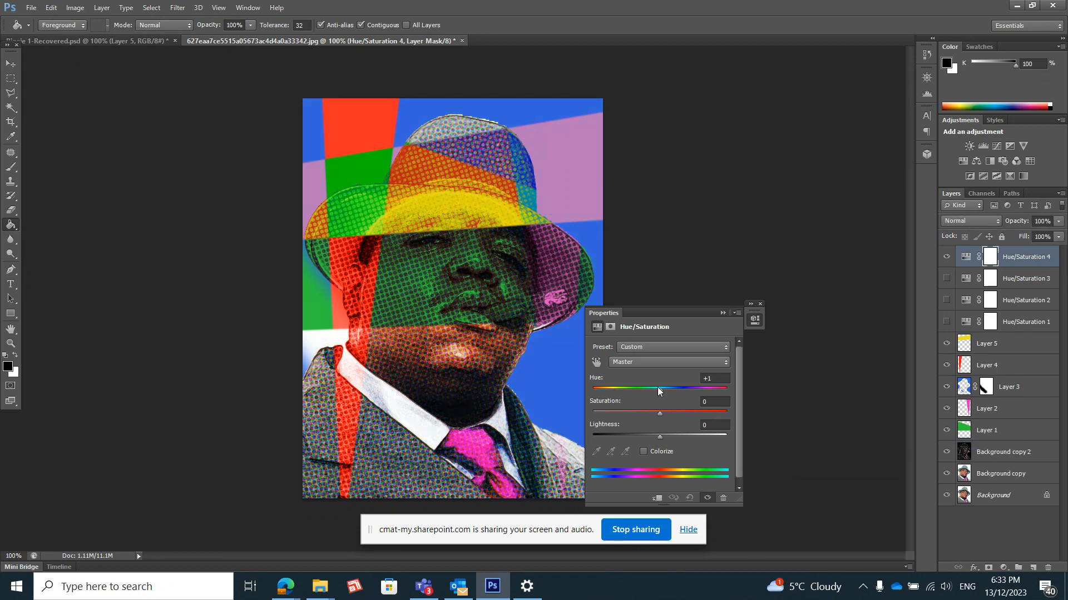
pyautogui.moveTo(658, 391); pyautogui.dragTo(693, 395)
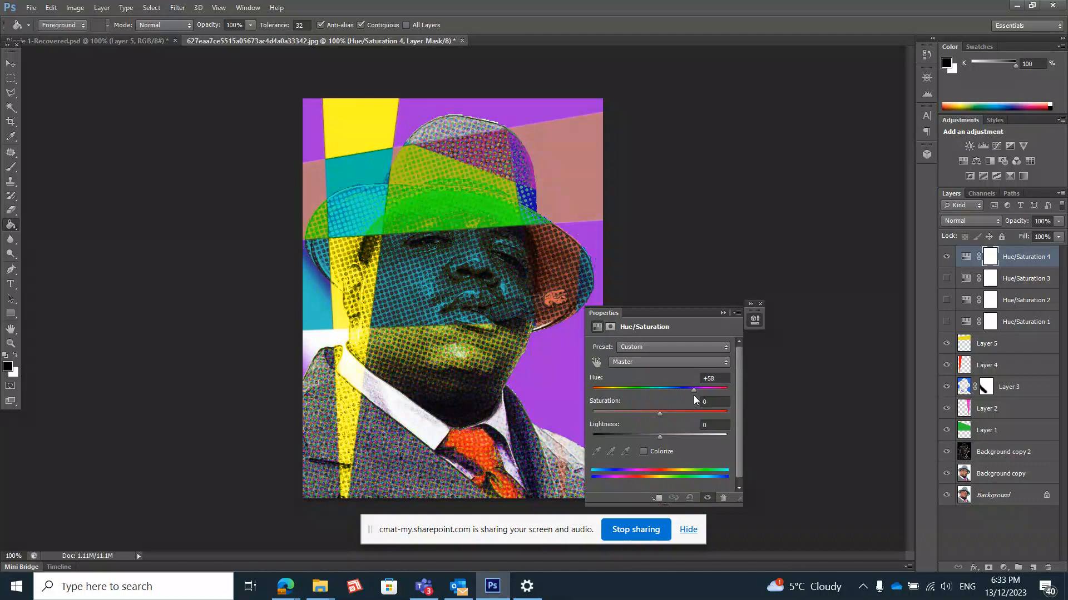
pyautogui.click(760, 305)
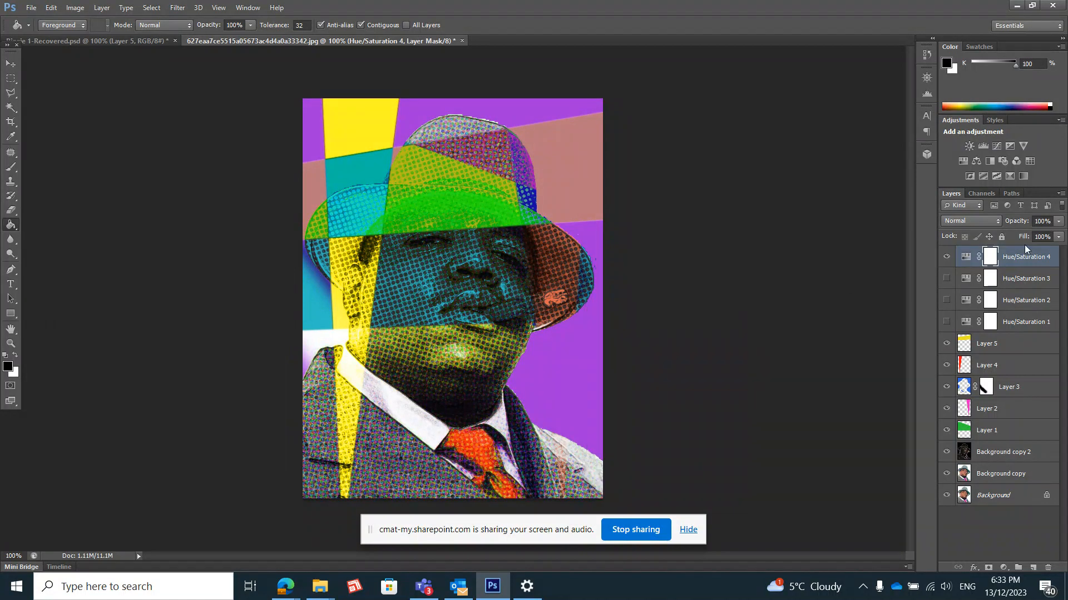
pyautogui.click(947, 257)
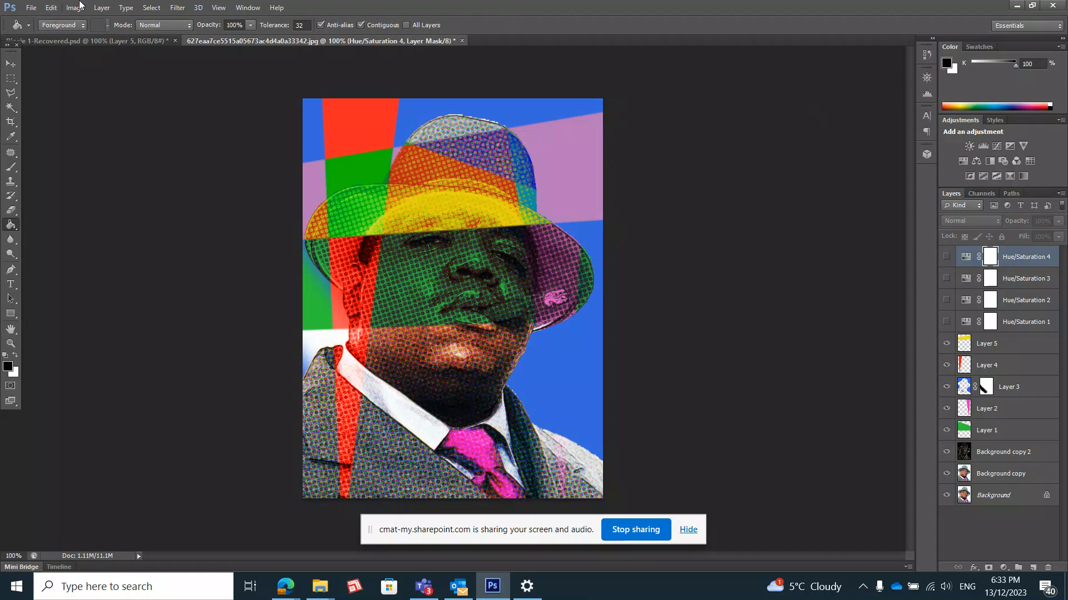
# - Save the layered document as Biggie 1 in Photoshop PSD format in the Raw images folder
pyautogui.click(32, 7)
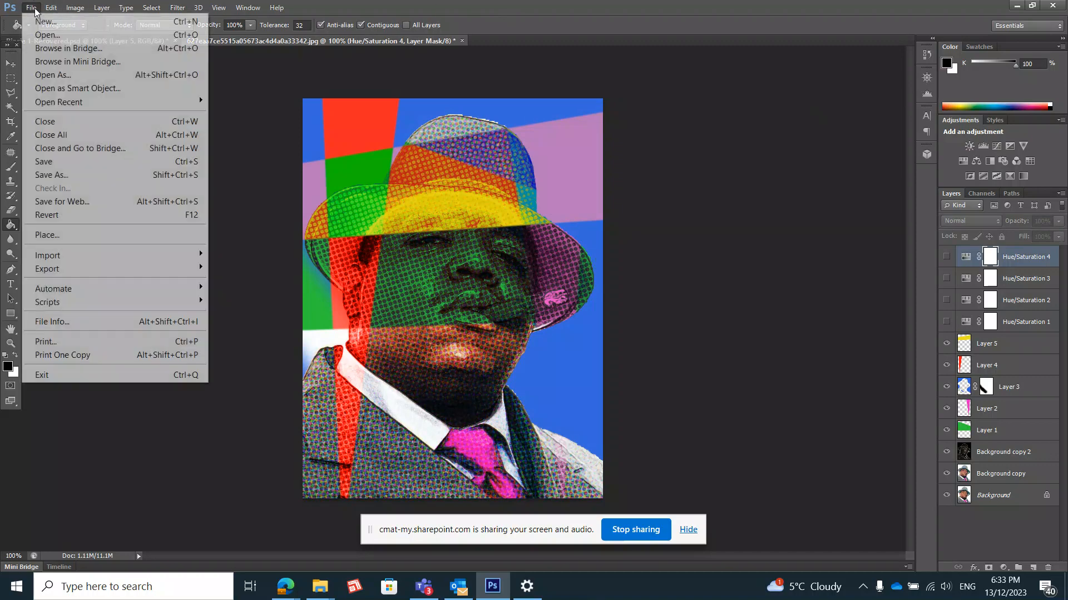
pyautogui.click(44, 176)
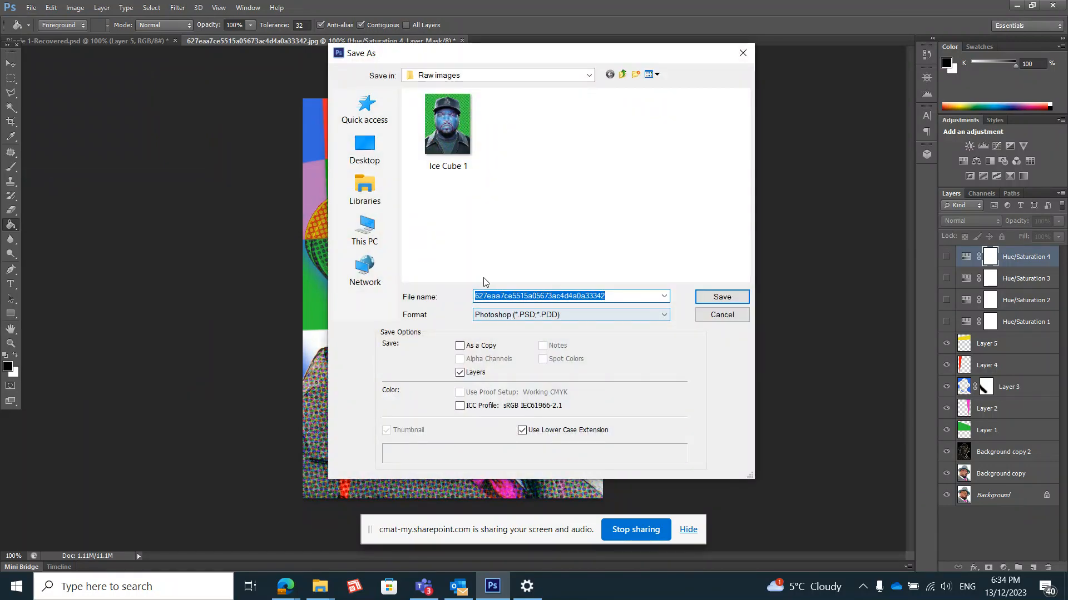
pyautogui.write('Biggie 1')
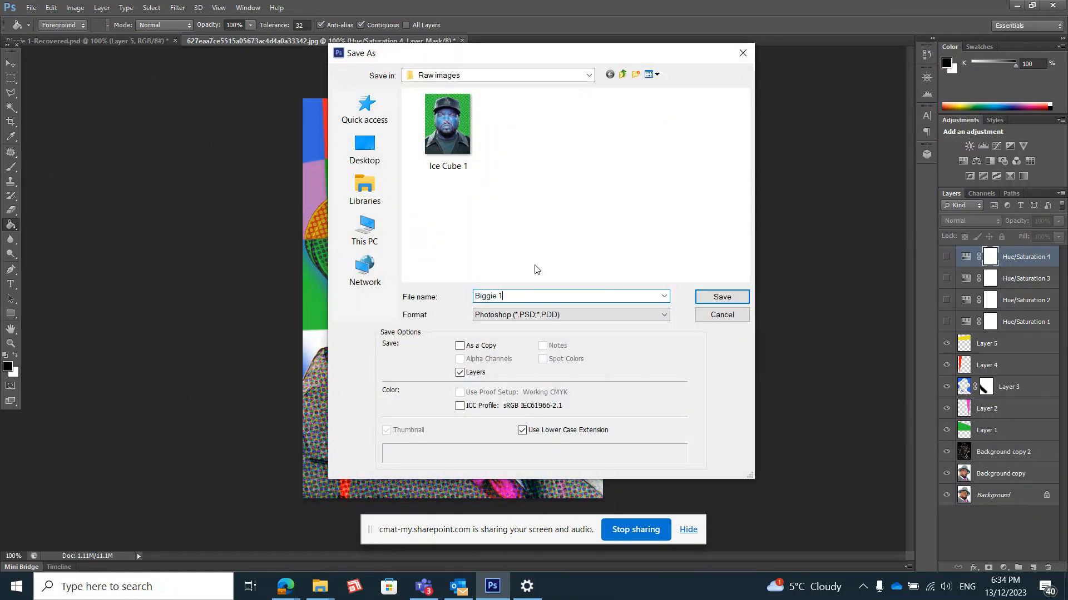
pyautogui.click(619, 318)
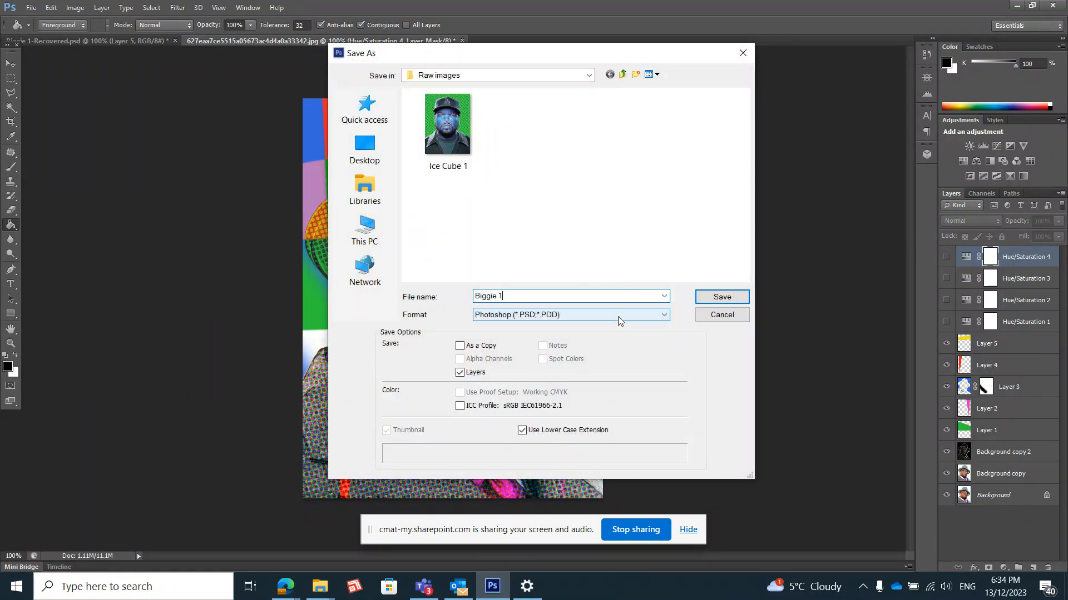
pyautogui.click(710, 299)
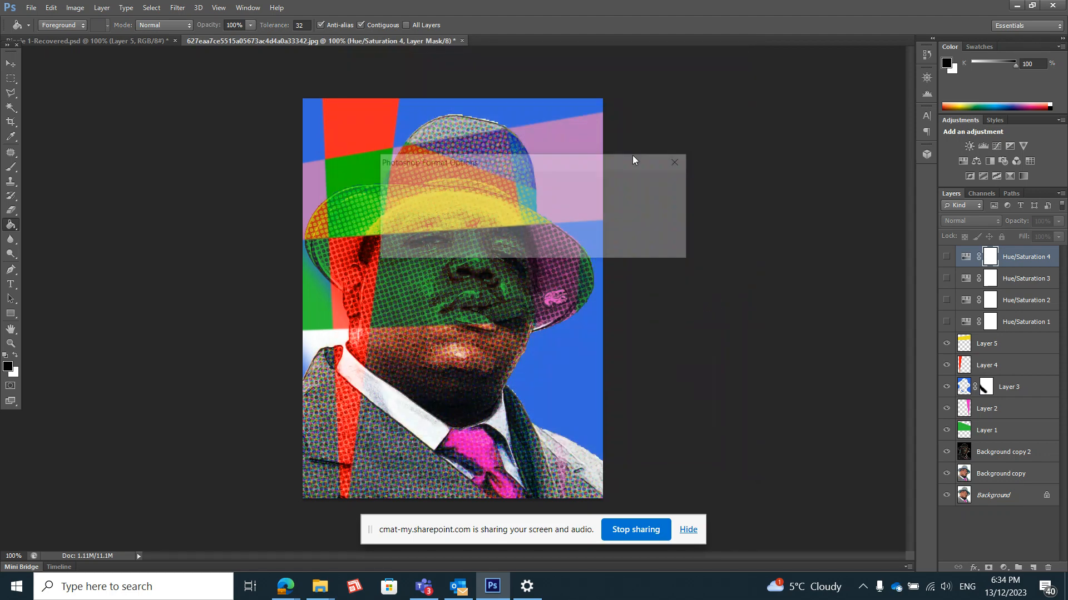
pyautogui.click(664, 181)
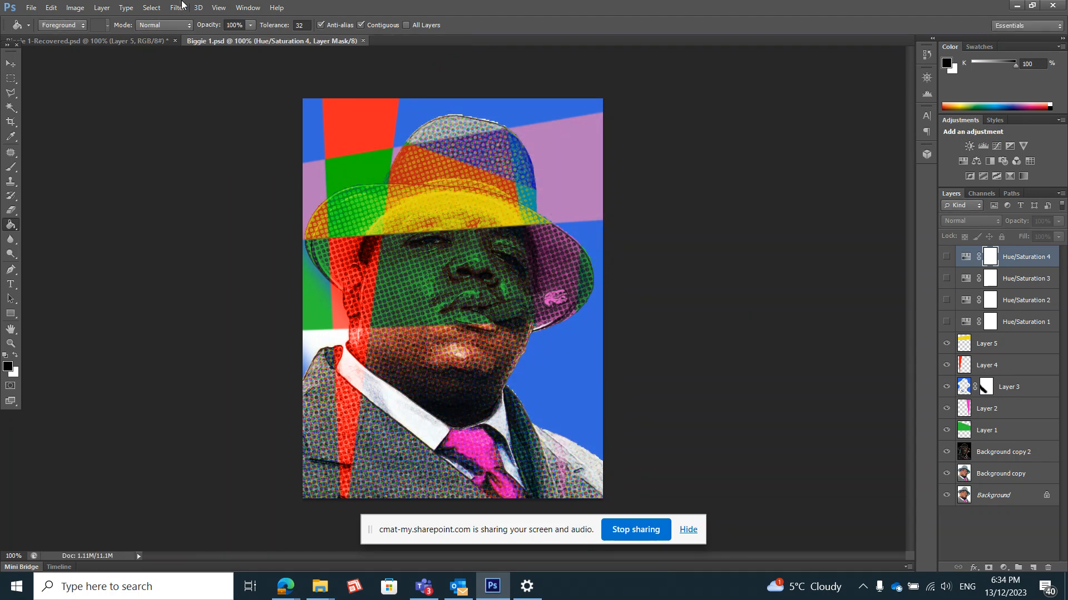
# - Save a JPEG copy of the original colour version as Biggie 1a with High quality (8)
pyautogui.click(36, 6)
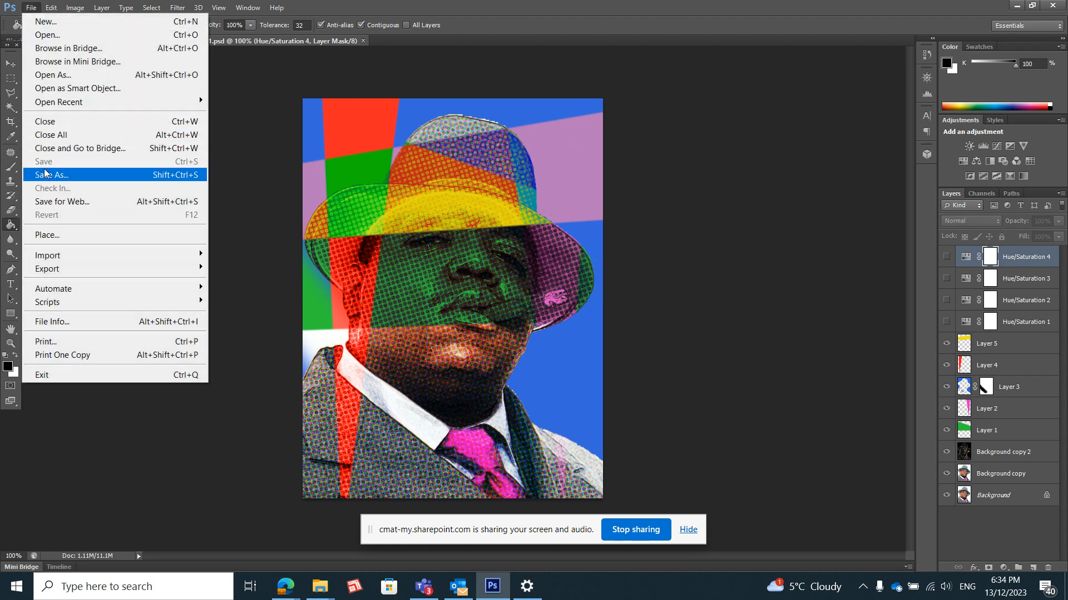
pyautogui.click(61, 172)
pyautogui.click(521, 297)
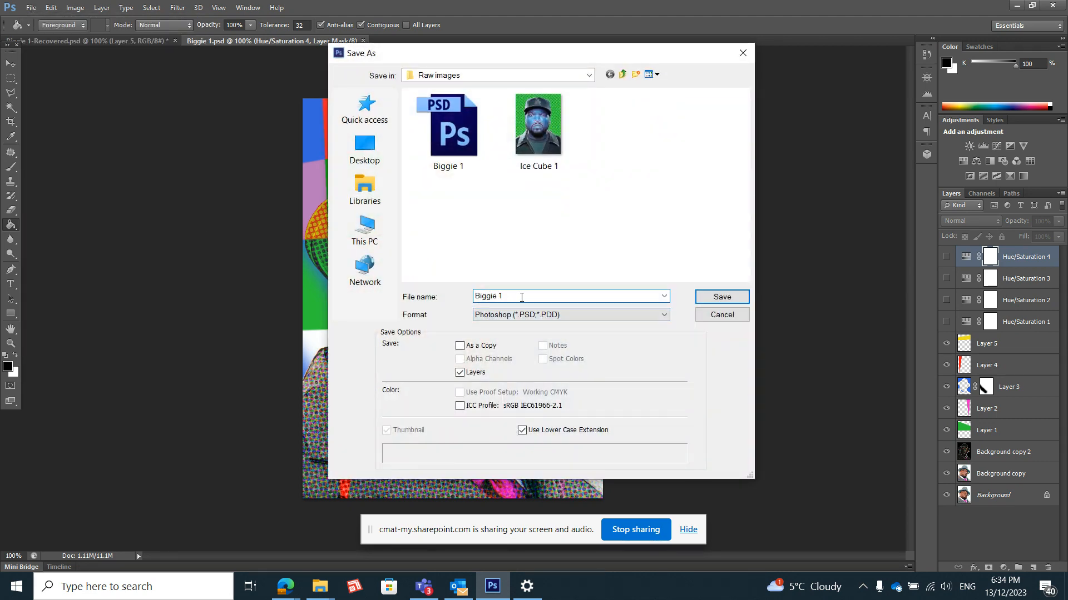
pyautogui.write('a')
pyautogui.click(605, 315)
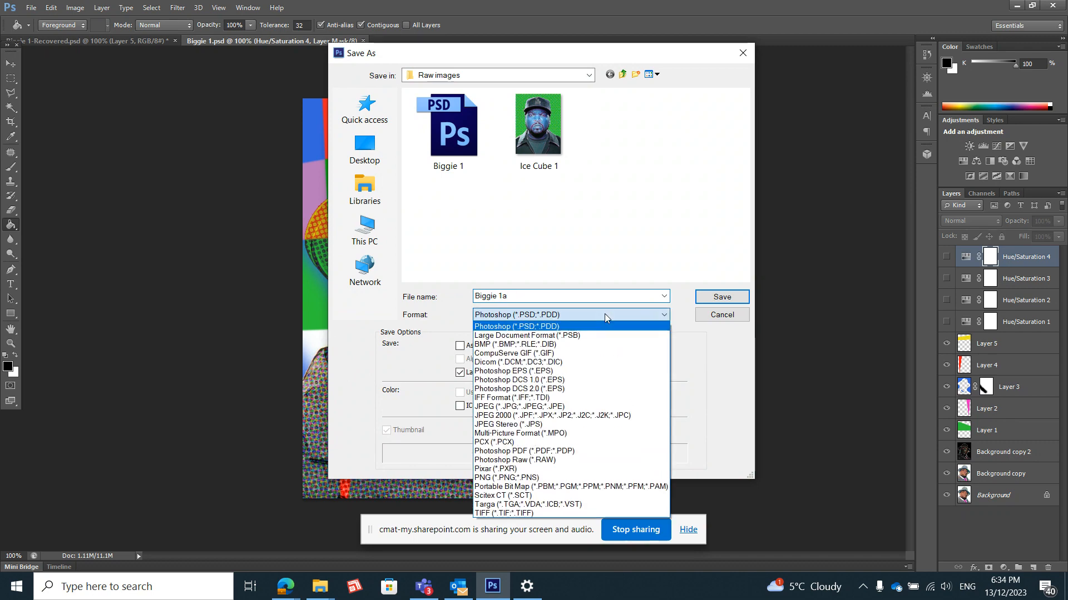
pyautogui.click(577, 406)
pyautogui.click(707, 299)
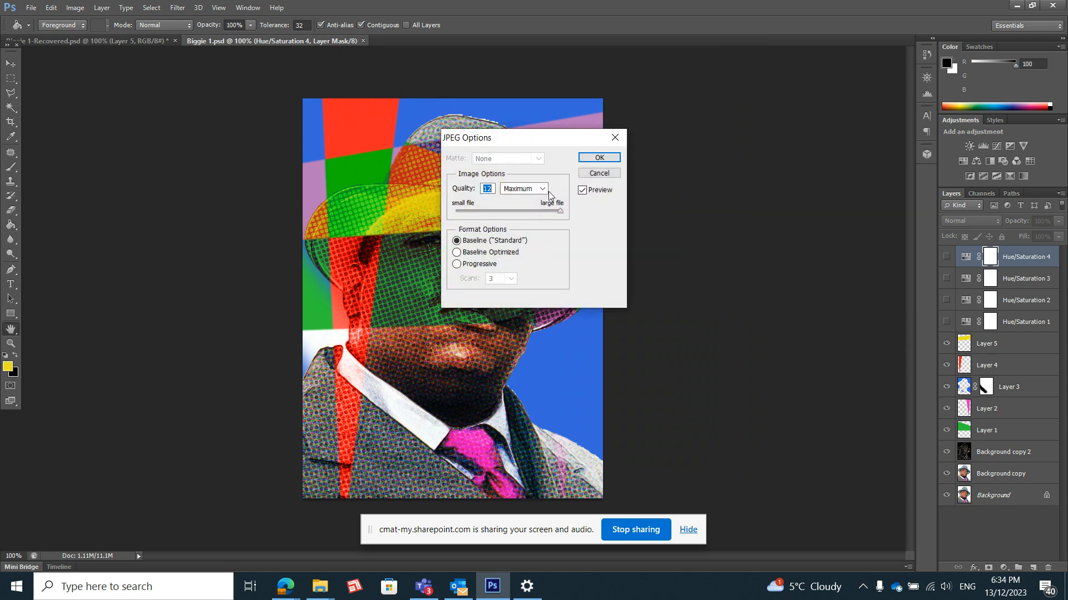
pyautogui.click(542, 189)
pyautogui.click(520, 227)
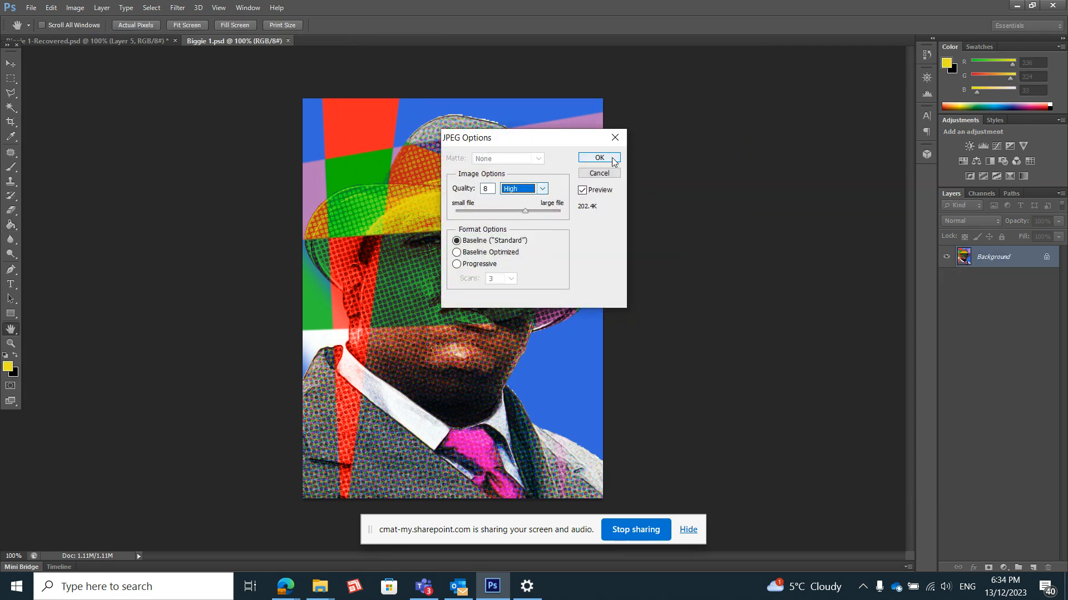
pyautogui.click(599, 157)
pyautogui.press('d')
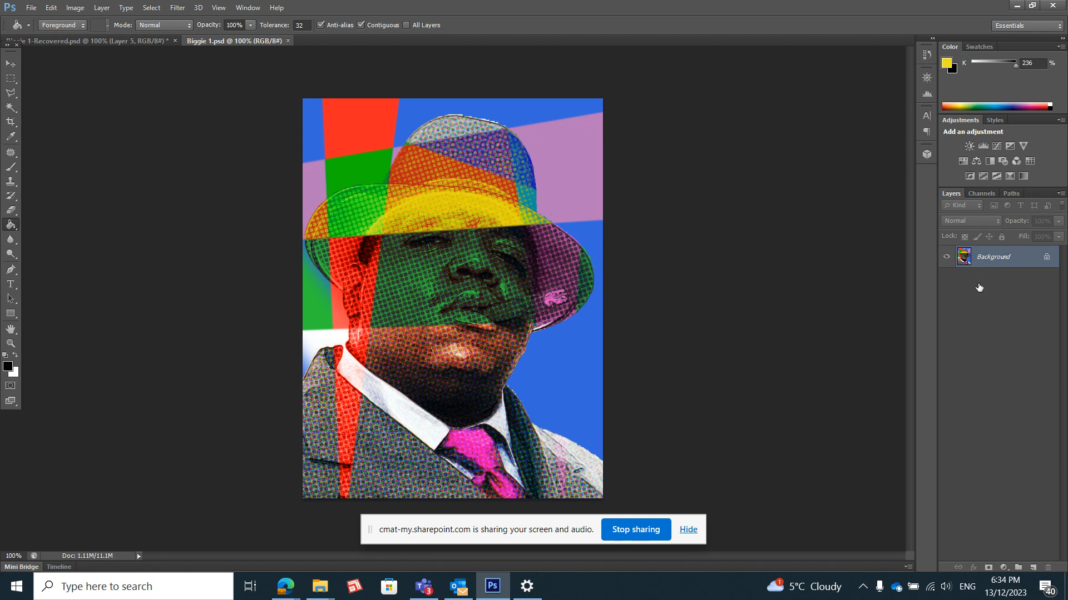
# - Show the Hue/Saturation 1 layer and save this colour variant as a JPEG named Biggie 1b in the Raw images folder
pyautogui.click(945, 322)
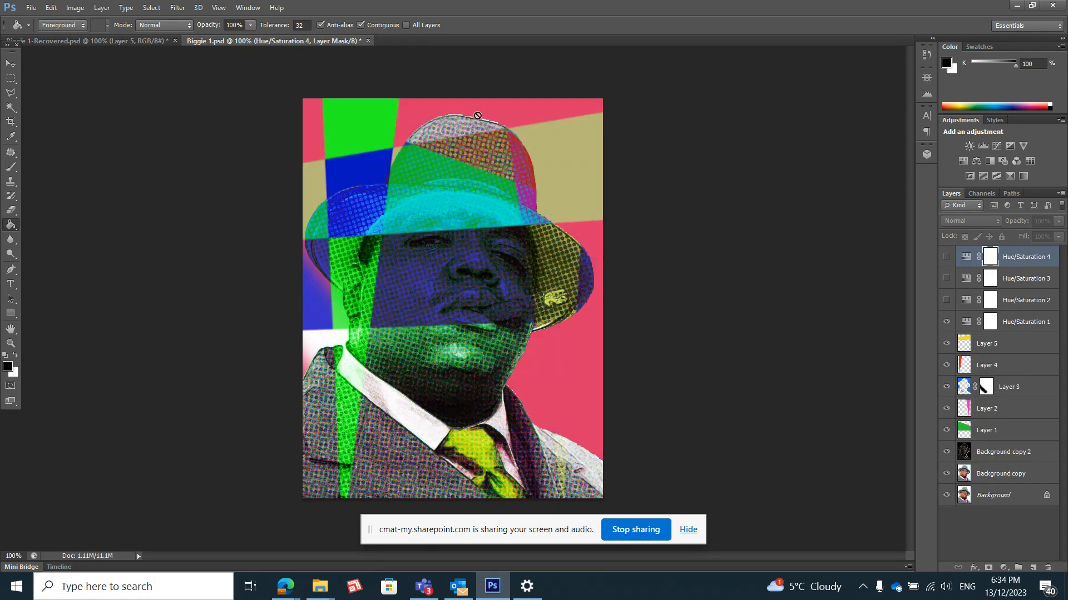
pyautogui.click(32, 7)
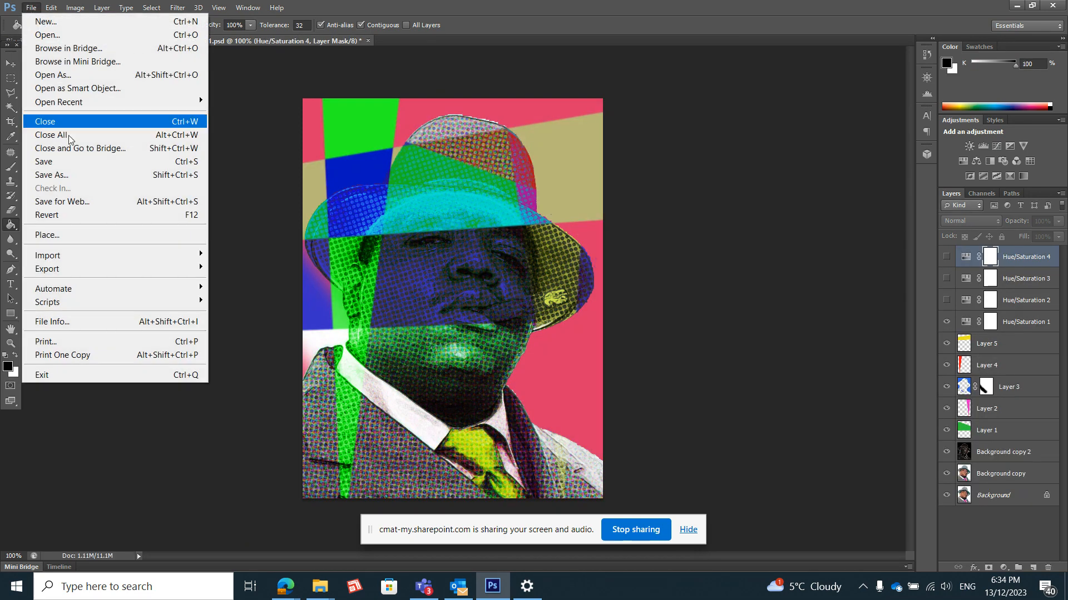
pyautogui.click(73, 175)
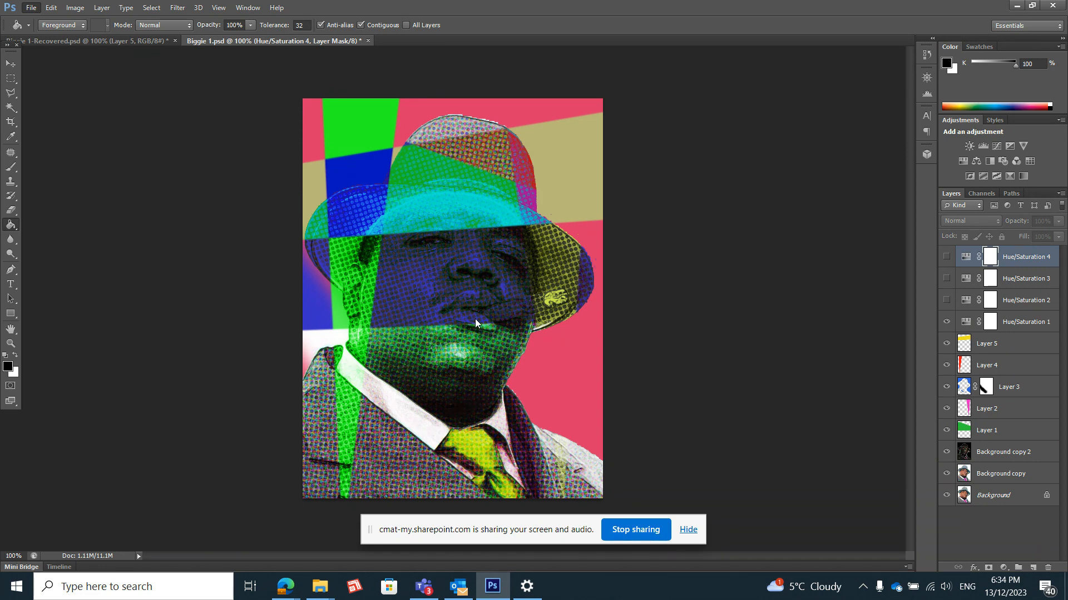
pyautogui.click(512, 295)
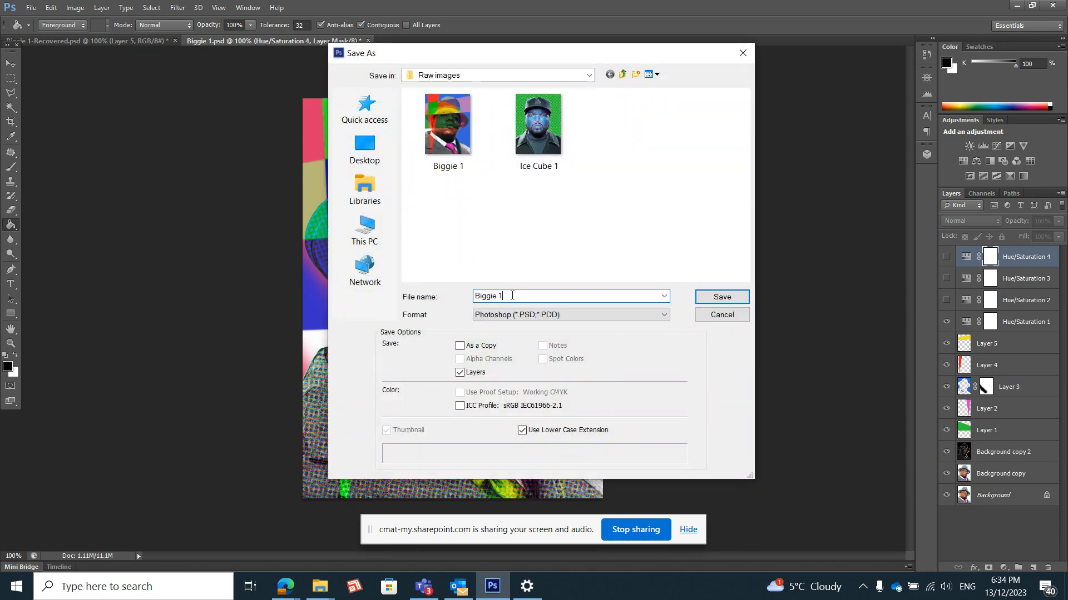
pyautogui.click(595, 315)
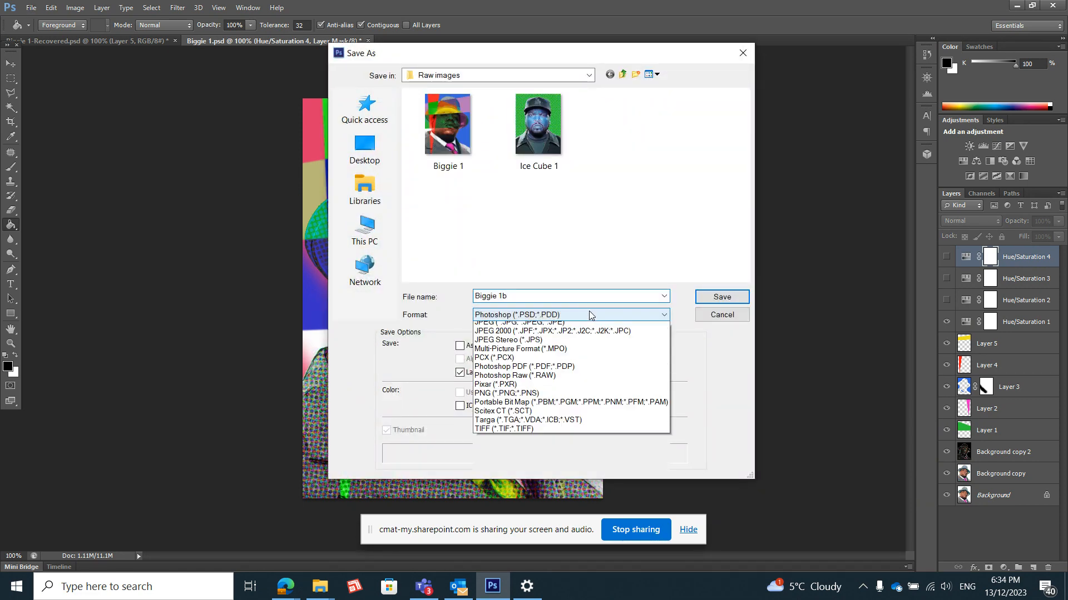
pyautogui.click(584, 396)
pyautogui.click(725, 296)
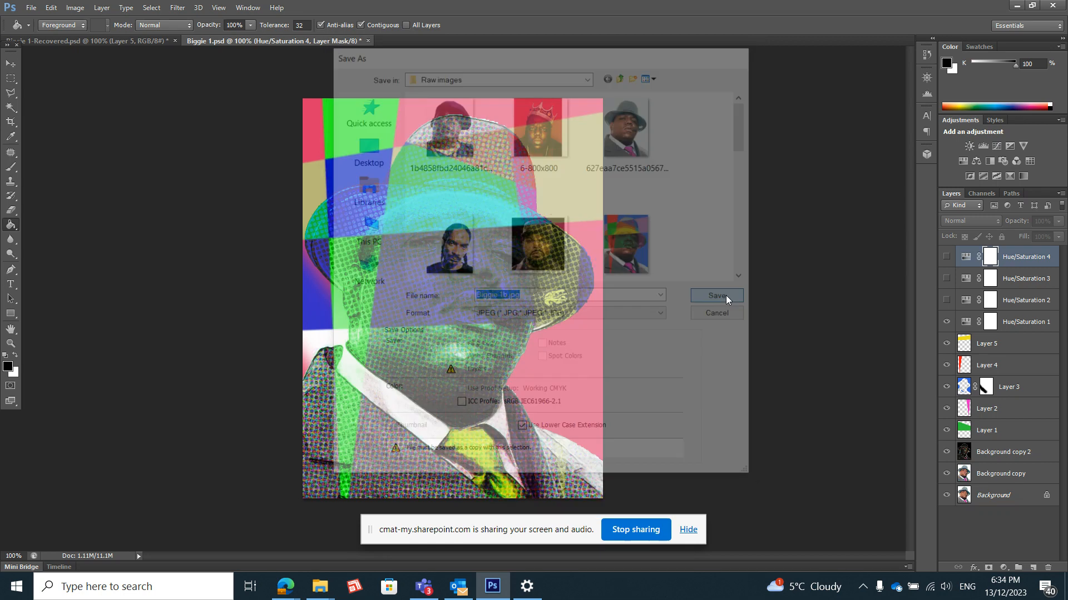
pyautogui.click(596, 158)
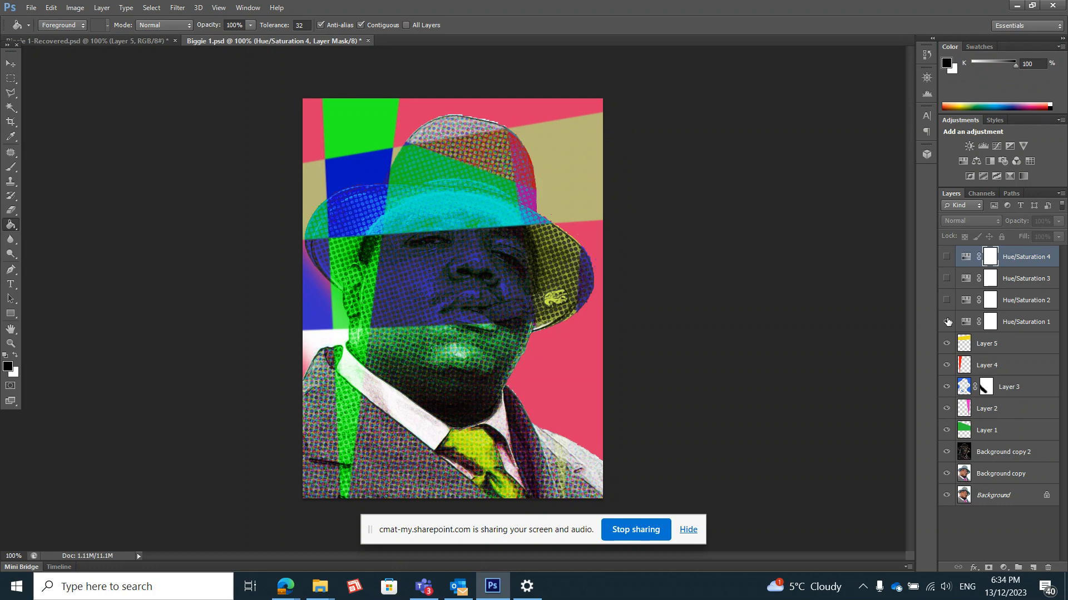
# - Hide the Hue/Saturation 1 layer and show the Hue/Saturation 2 layer
pyautogui.click(945, 301)
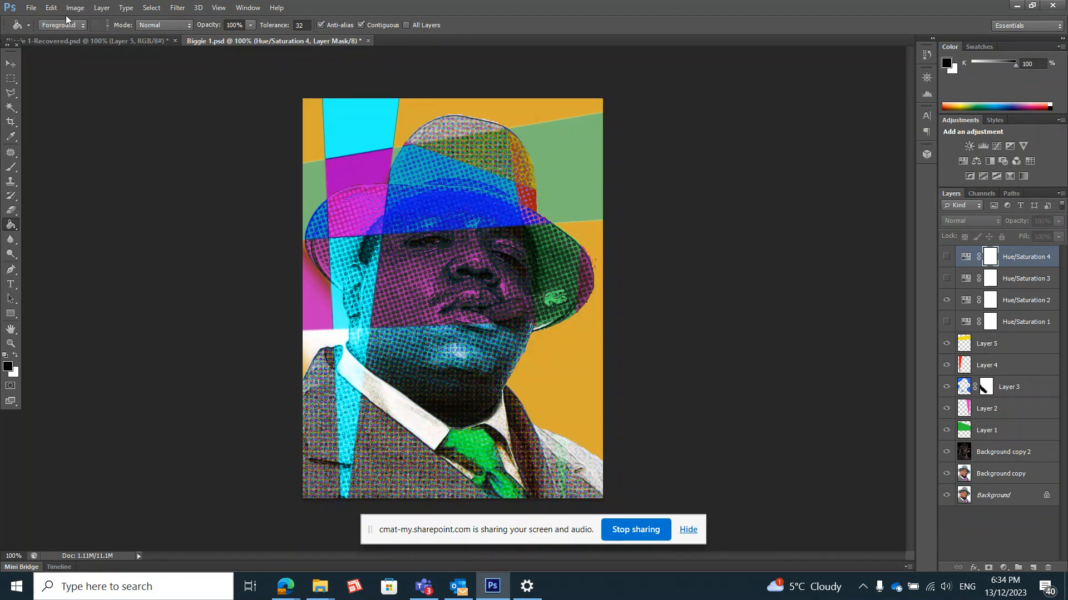
pyautogui.click(31, 8)
pyautogui.click(66, 174)
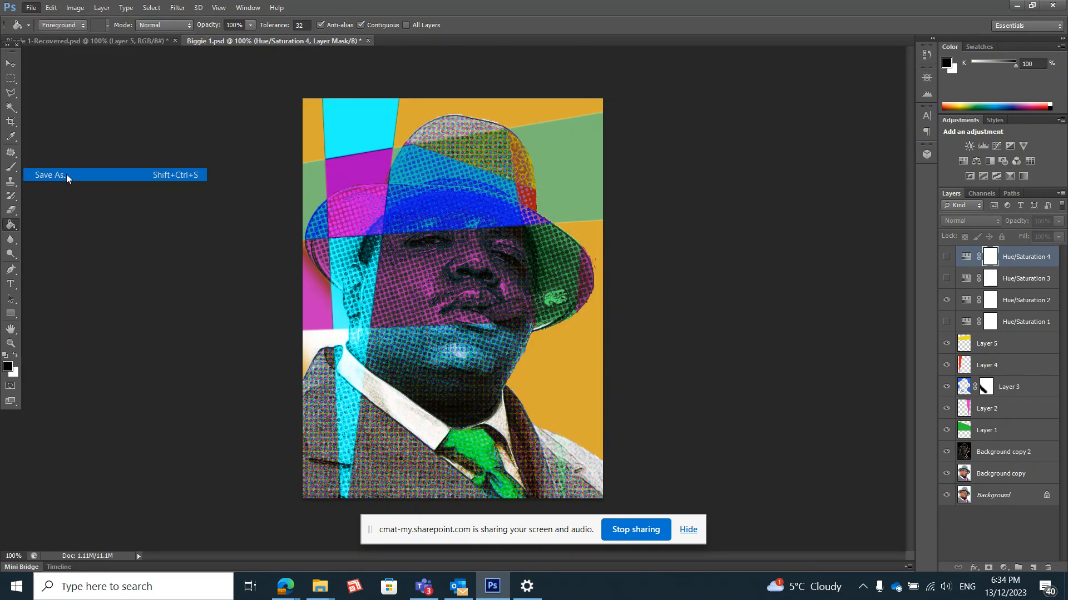
pyautogui.click(522, 298)
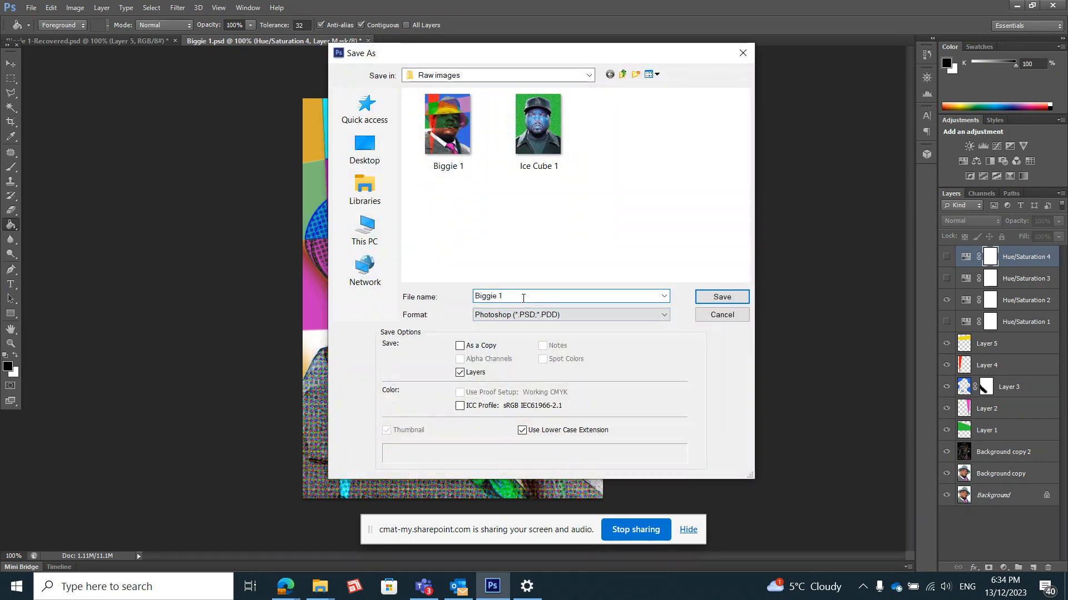
pyautogui.click(653, 316)
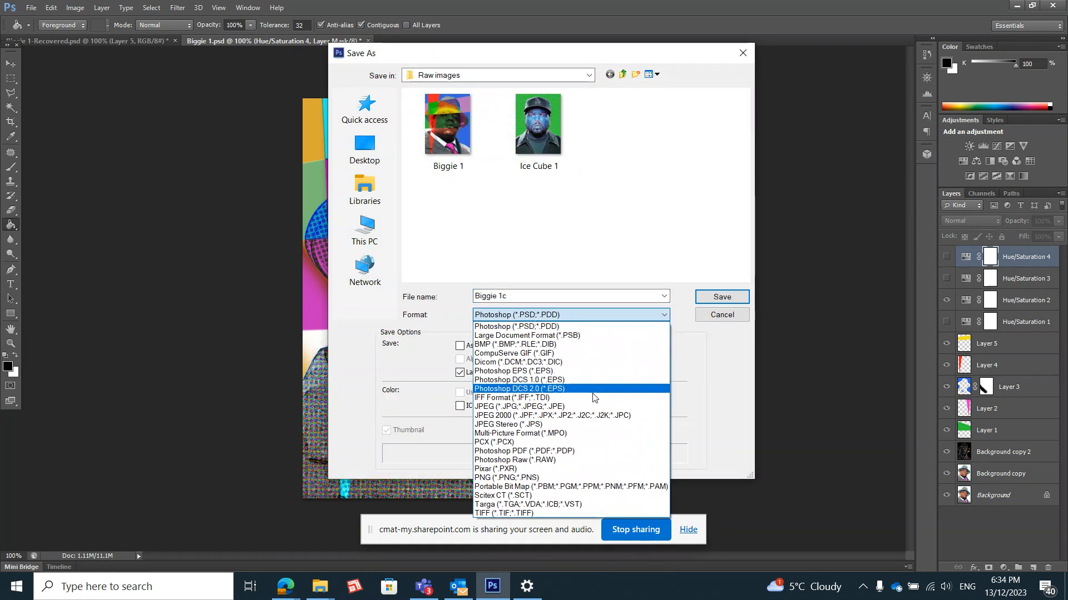
pyautogui.click(583, 402)
pyautogui.click(719, 298)
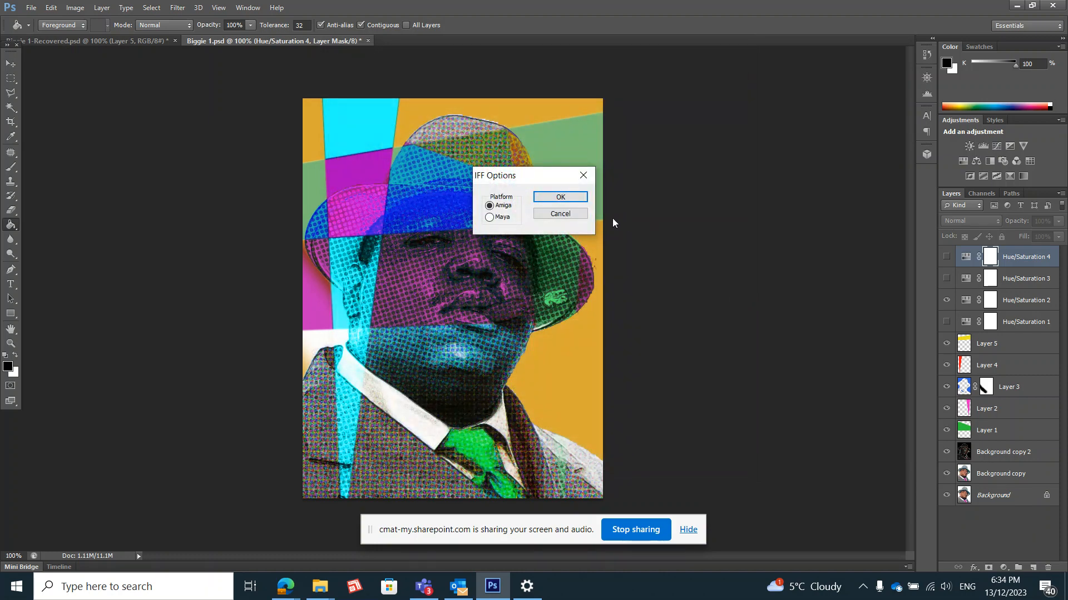
pyautogui.click(559, 214)
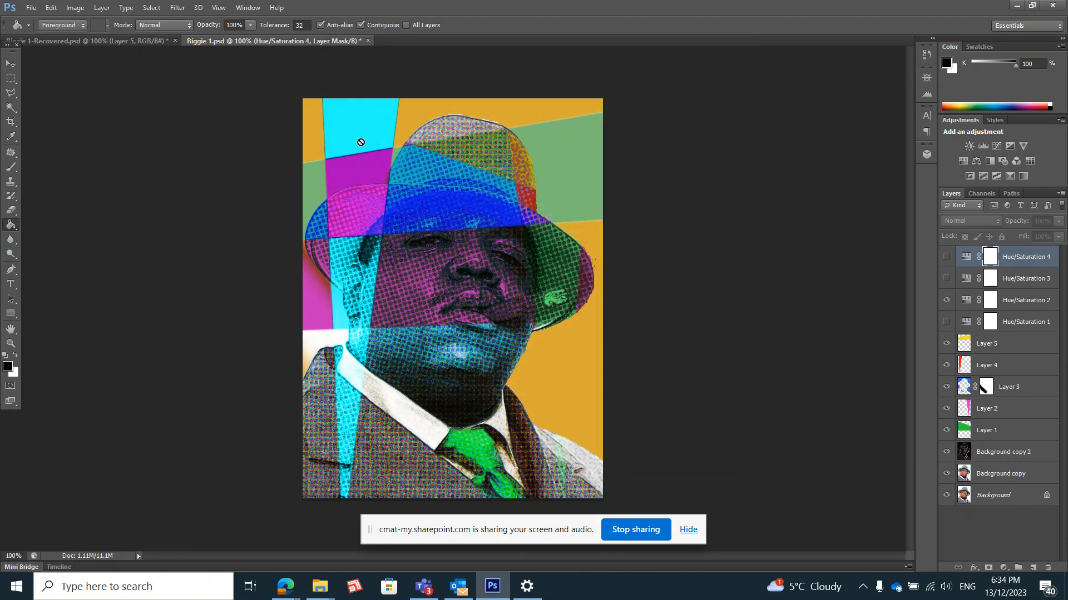
# - Save the Hue/Saturation 2 colour variant as a JPEG named Biggie 1c with High quality (8)
pyautogui.click(19, 8)
pyautogui.click(71, 174)
pyautogui.click(542, 295)
pyautogui.click(543, 314)
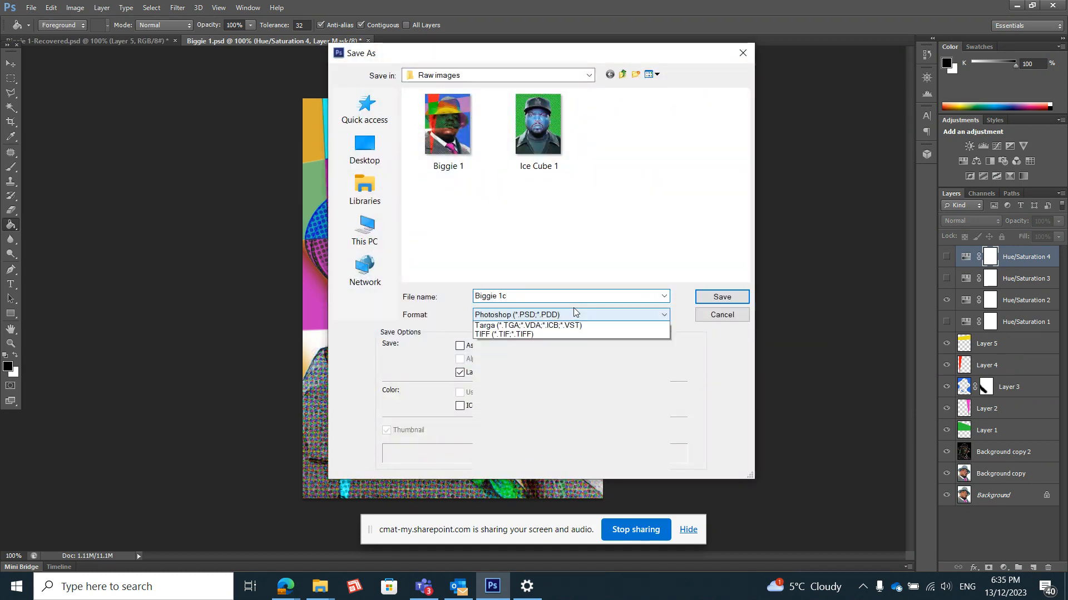
pyautogui.click(519, 406)
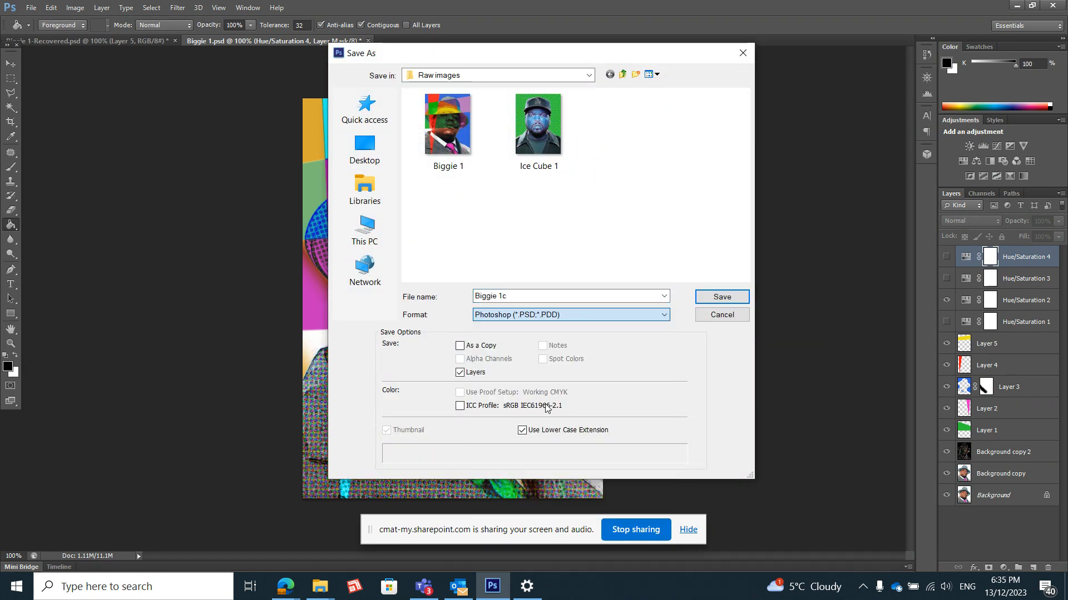
pyautogui.click(722, 296)
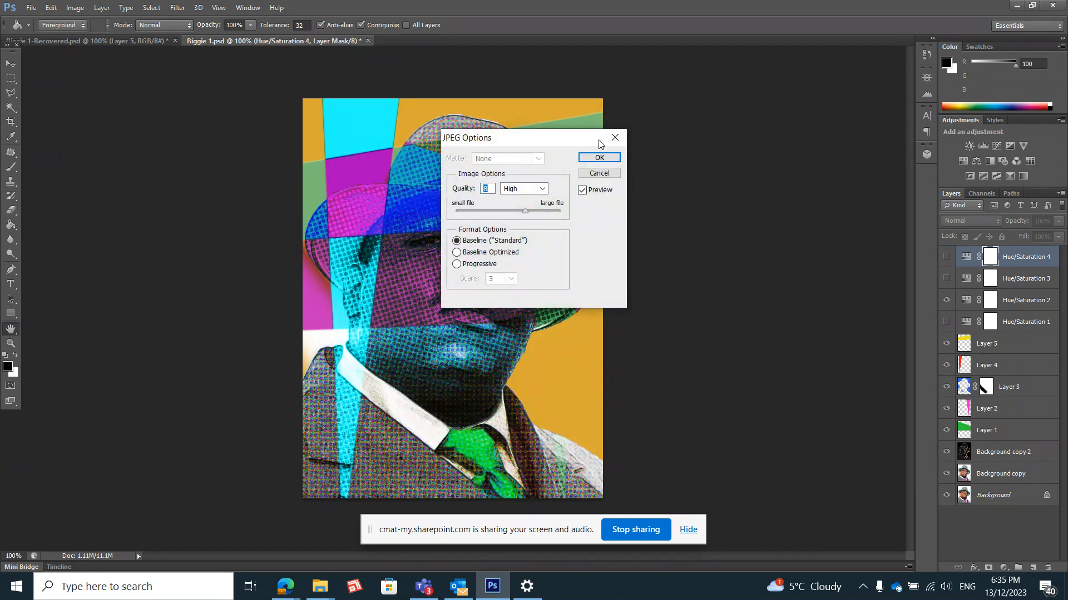
pyautogui.click(607, 158)
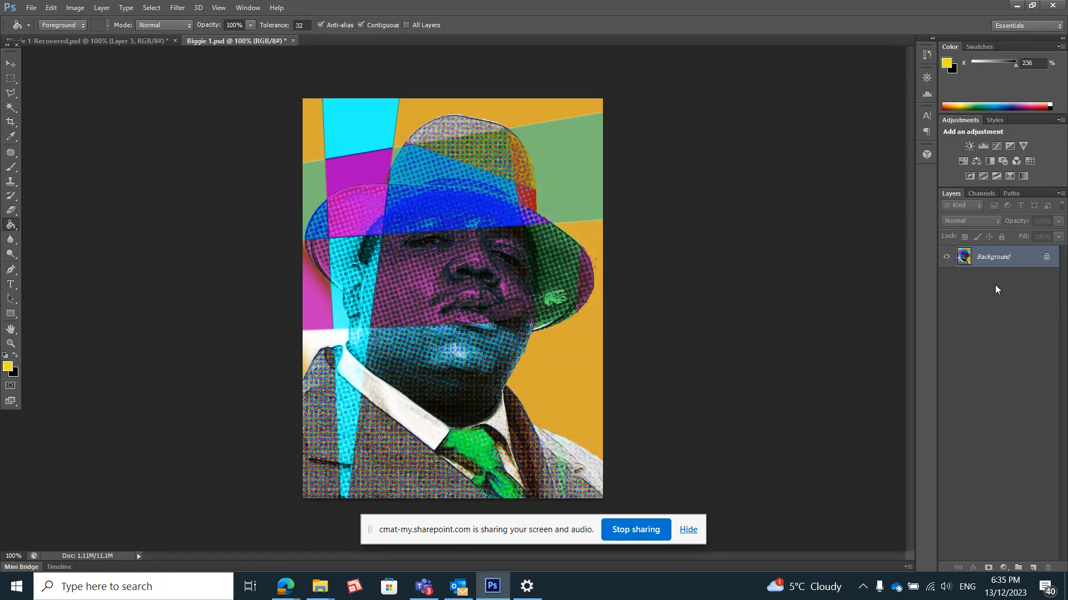
# - Show only the Hue/Saturation 3 adjustment and save that variant as a JPEG named Biggie 1d with High quality (8)
pyautogui.click(946, 278)
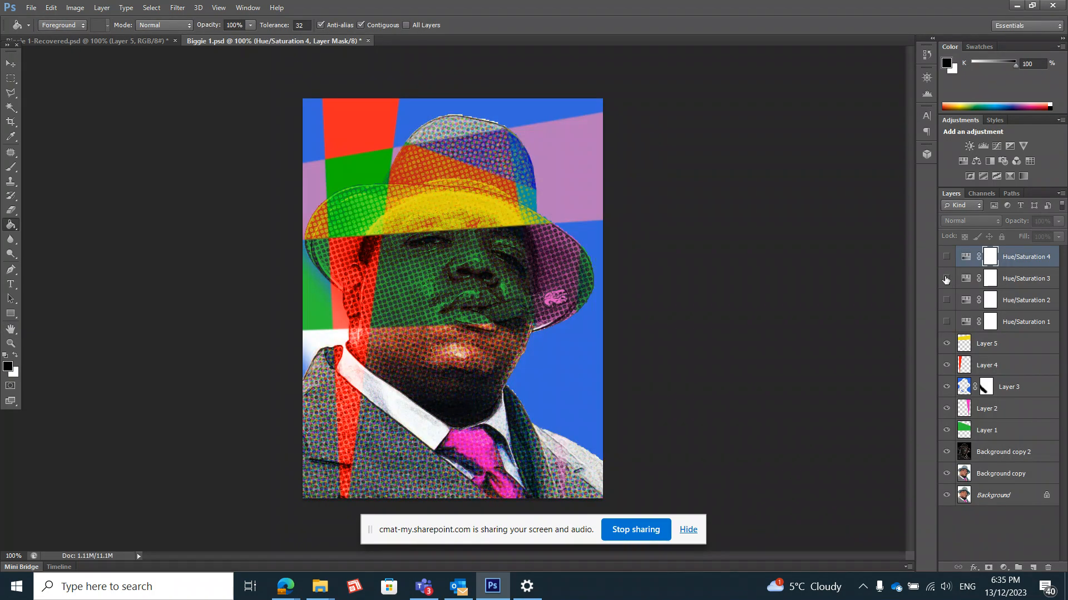
pyautogui.click(32, 8)
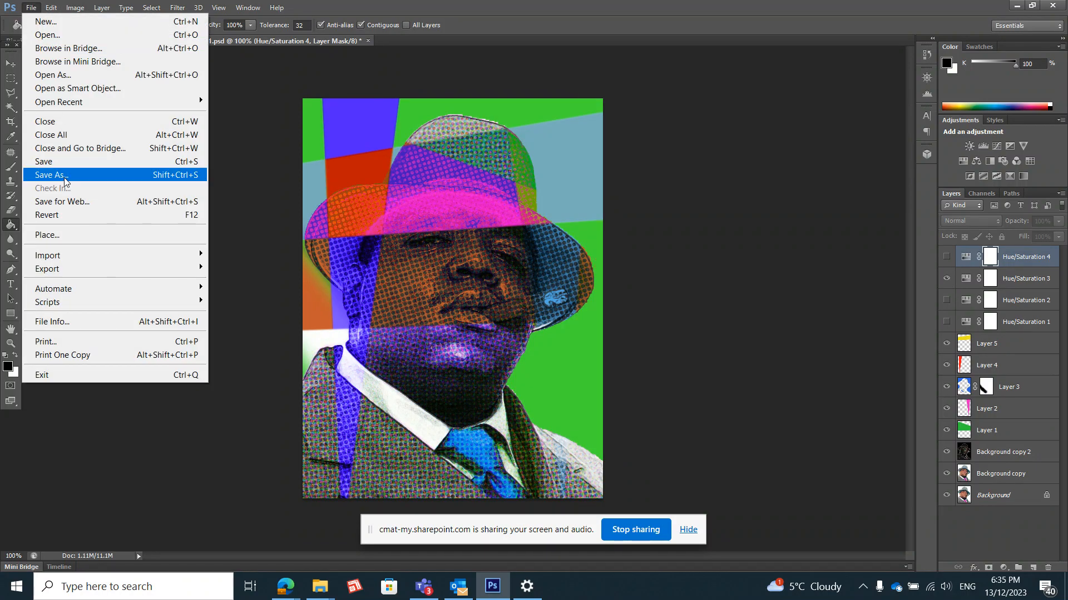
pyautogui.click(64, 178)
pyautogui.click(516, 294)
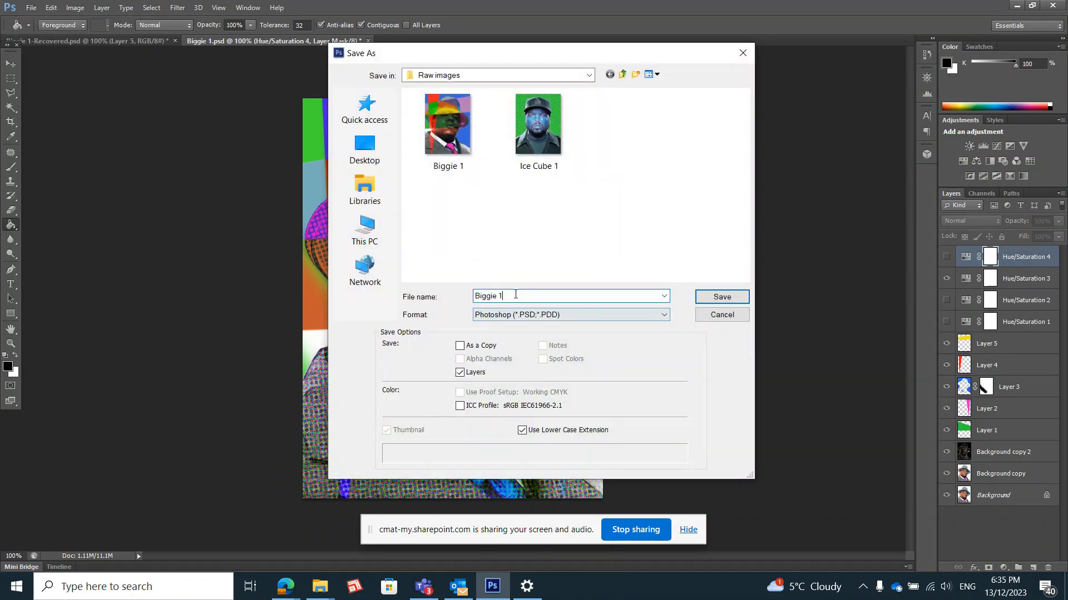
pyautogui.click(583, 316)
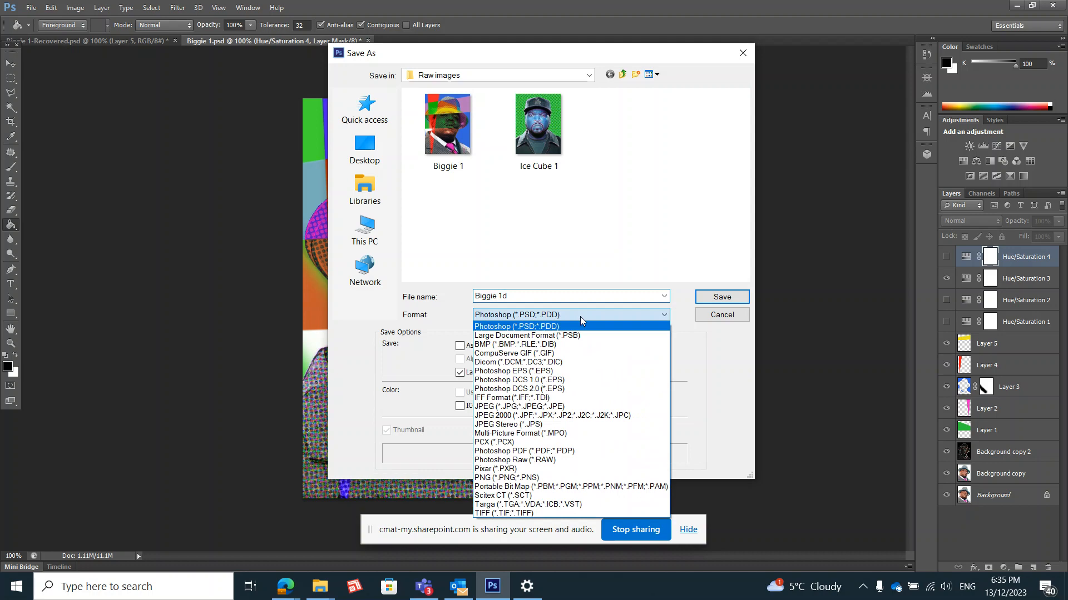
pyautogui.click(556, 411)
pyautogui.click(723, 300)
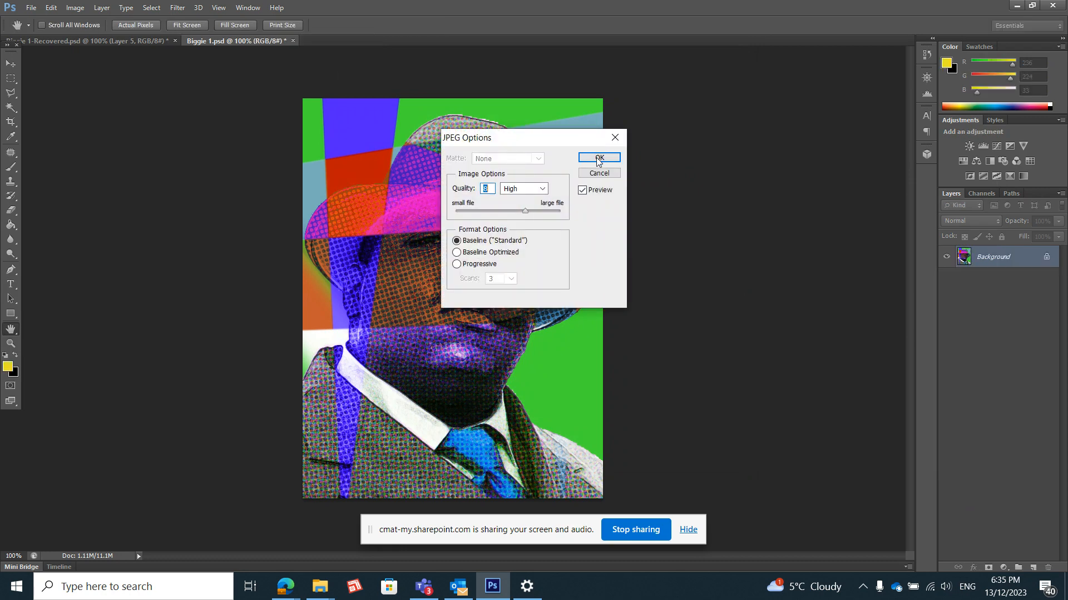
pyautogui.press('Return')
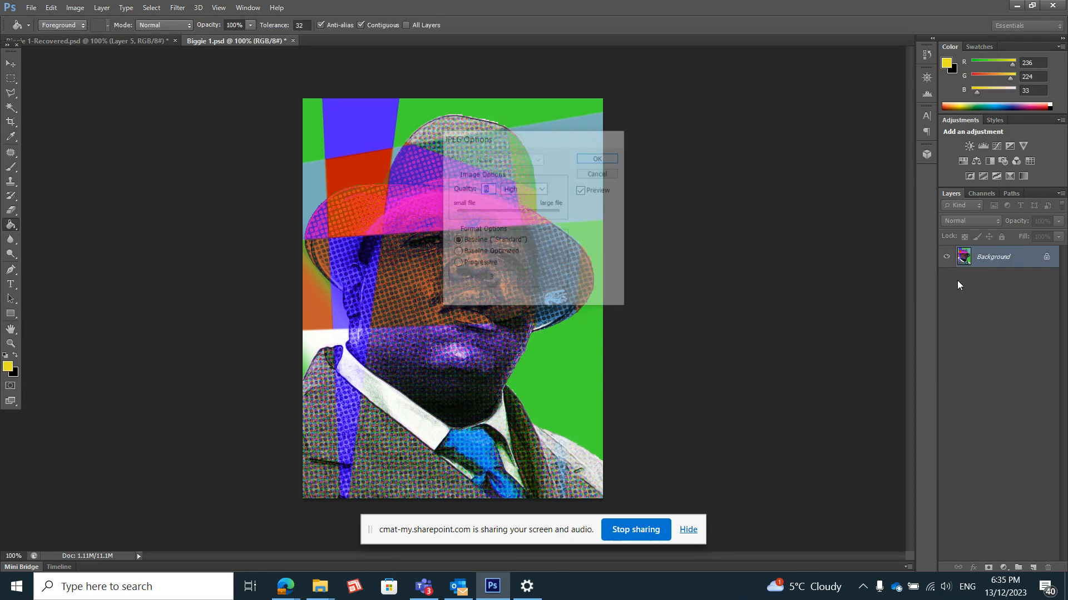
# - Show only the Hue/Saturation 4 adjustment and save that variant as a JPEG named Biggie 1e with High quality (8)
pyautogui.hotkey('ctrl', 'z')
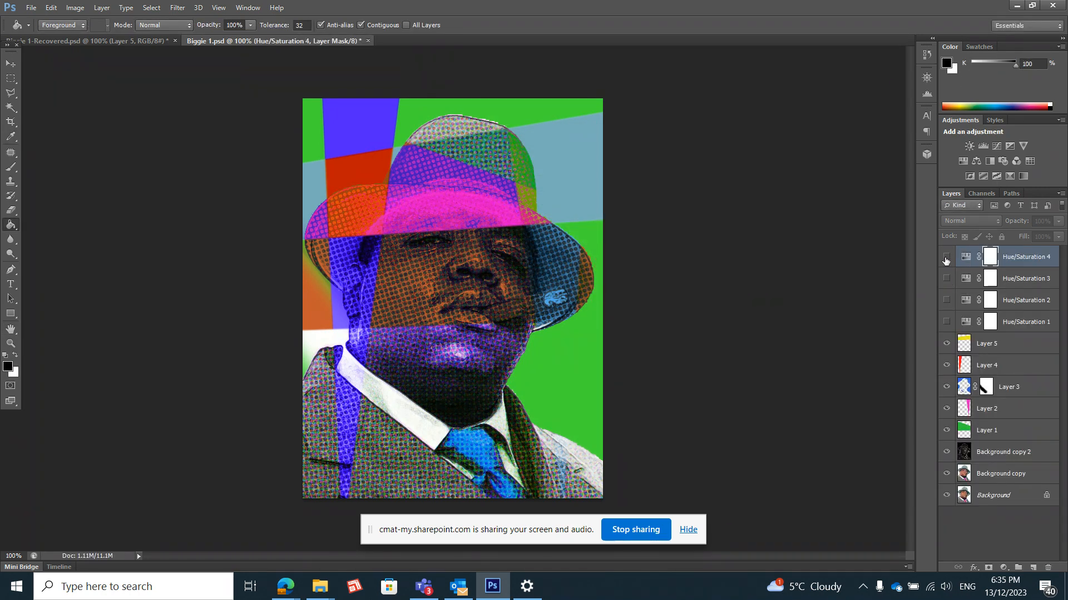
pyautogui.click(945, 257)
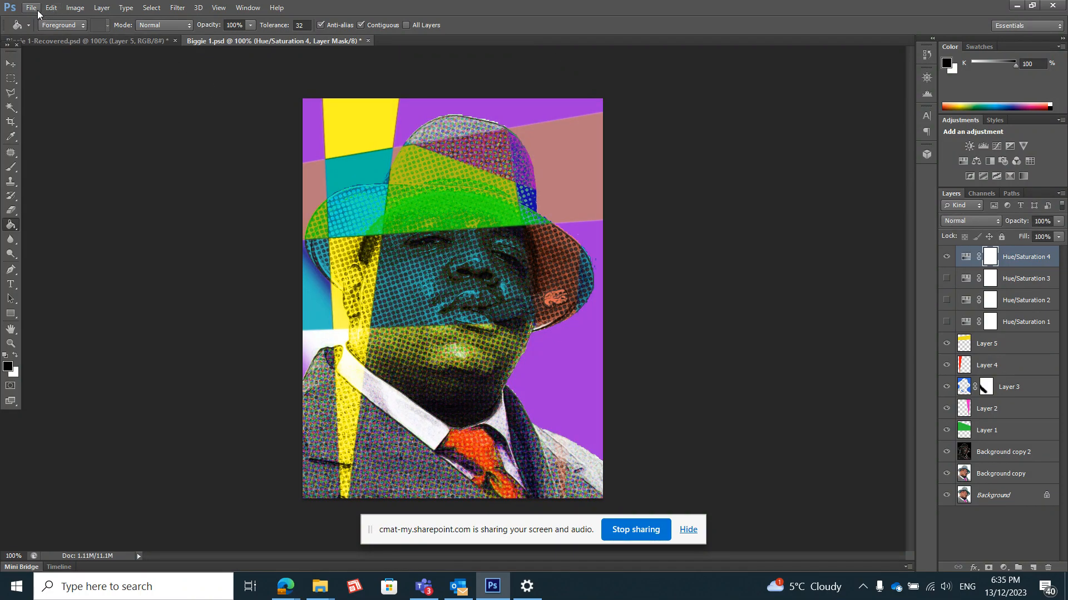
pyautogui.click(37, 10)
pyautogui.click(79, 179)
pyautogui.click(512, 295)
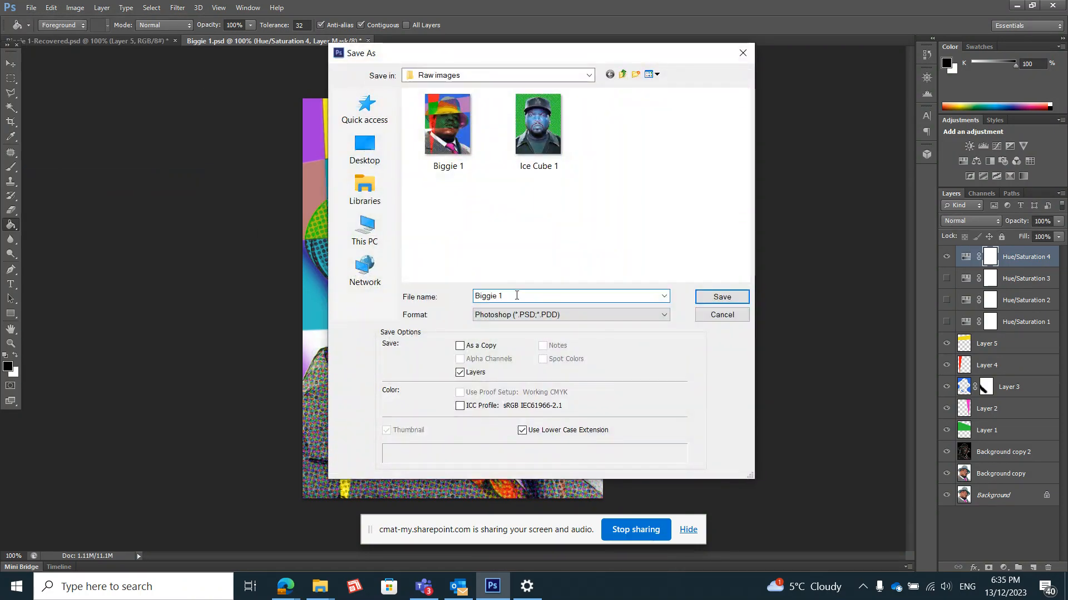
pyautogui.click(571, 312)
pyautogui.click(544, 407)
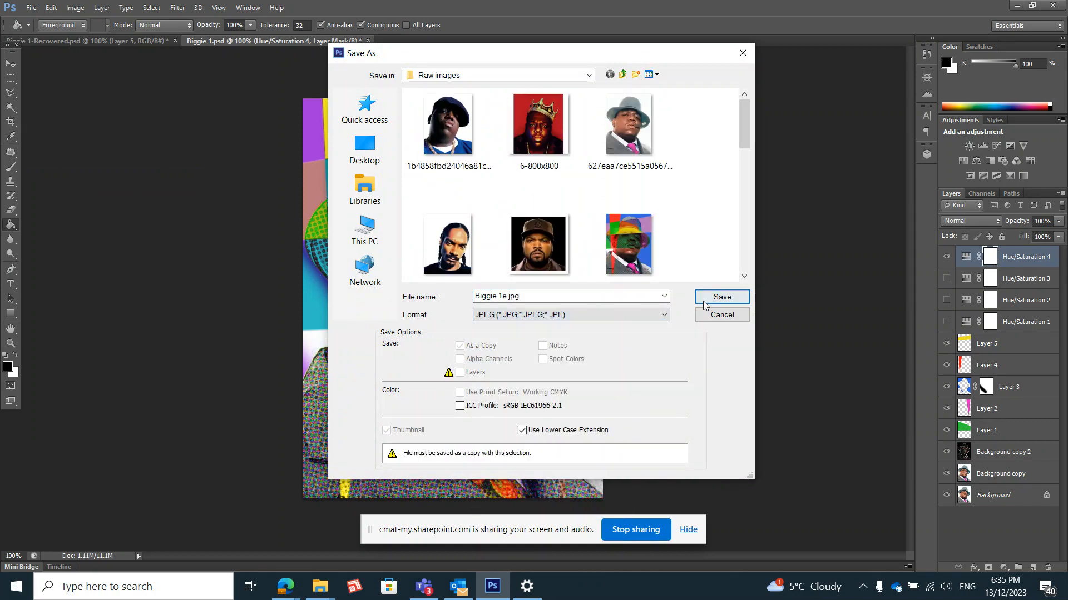
pyautogui.click(704, 300)
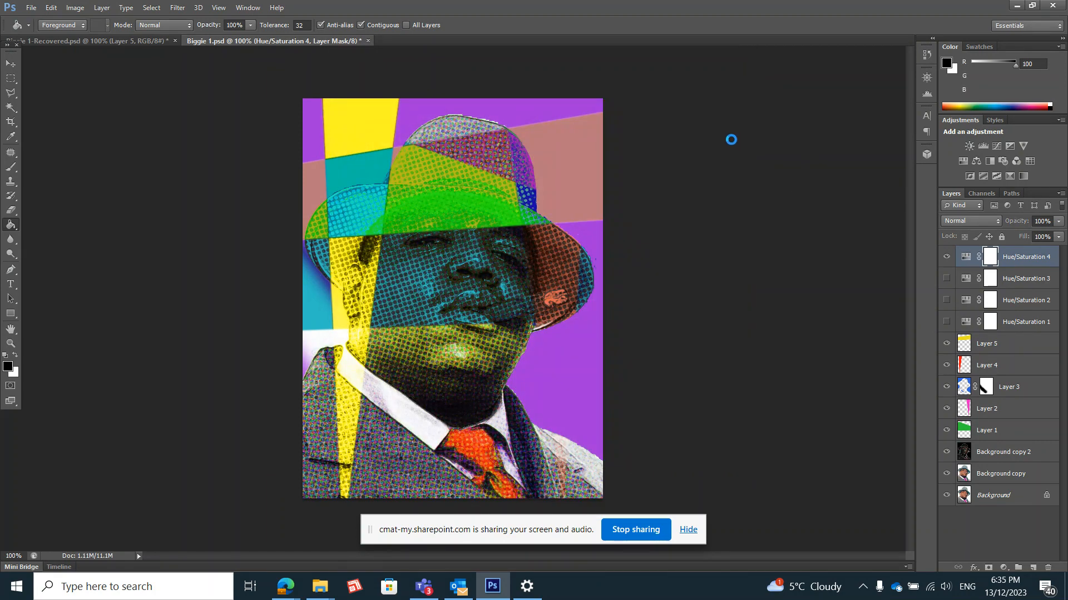
pyautogui.press('h')
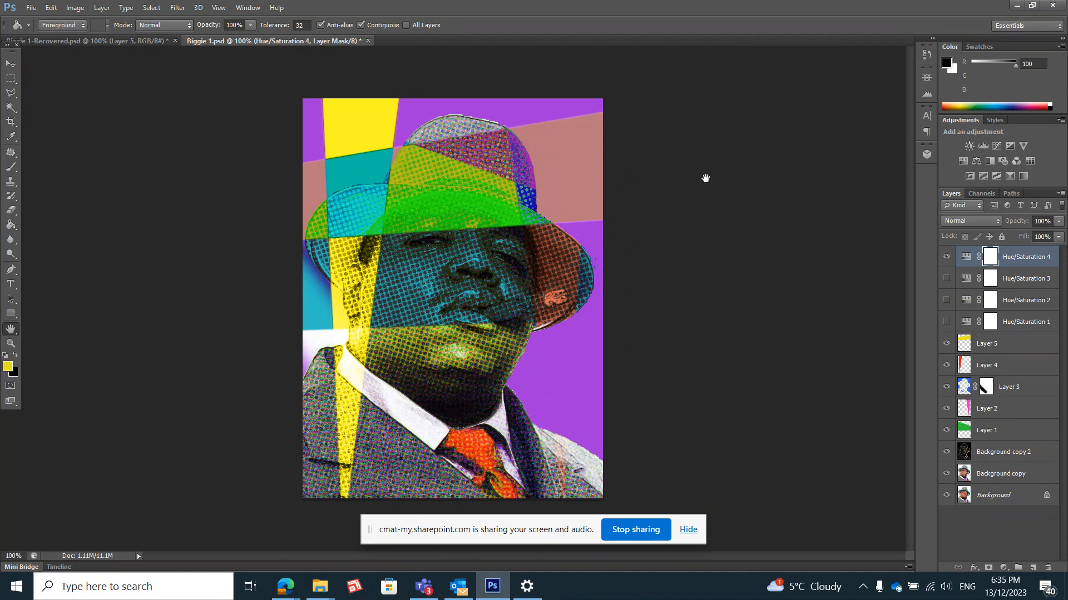
pyautogui.click(599, 158)
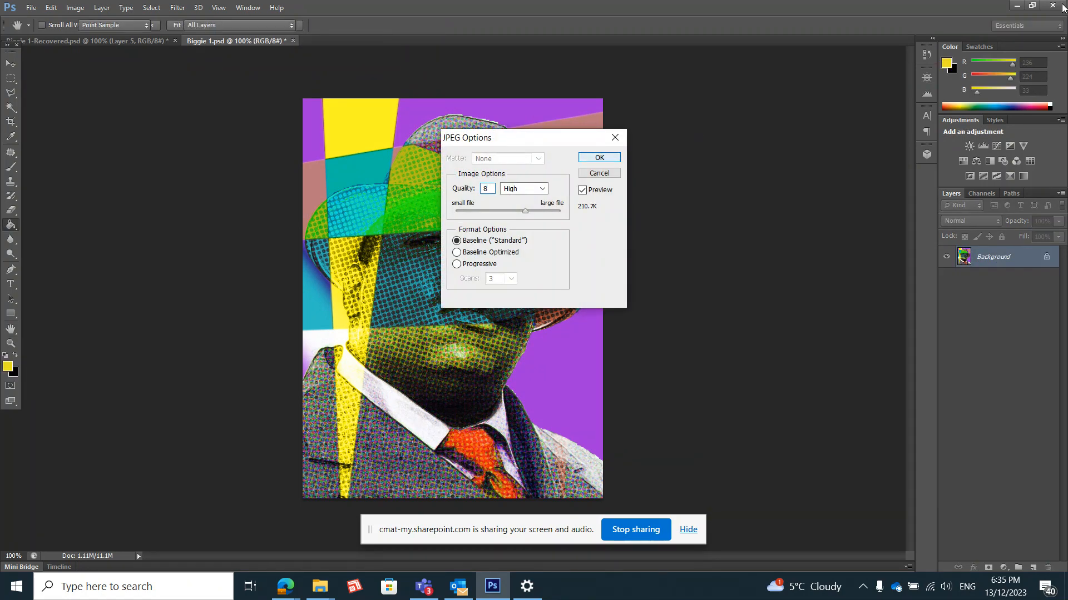
# - Minimise Photoshop and check the saved Biggie variants in the Raw images folder in File Explorer
pyautogui.click(1017, 6)
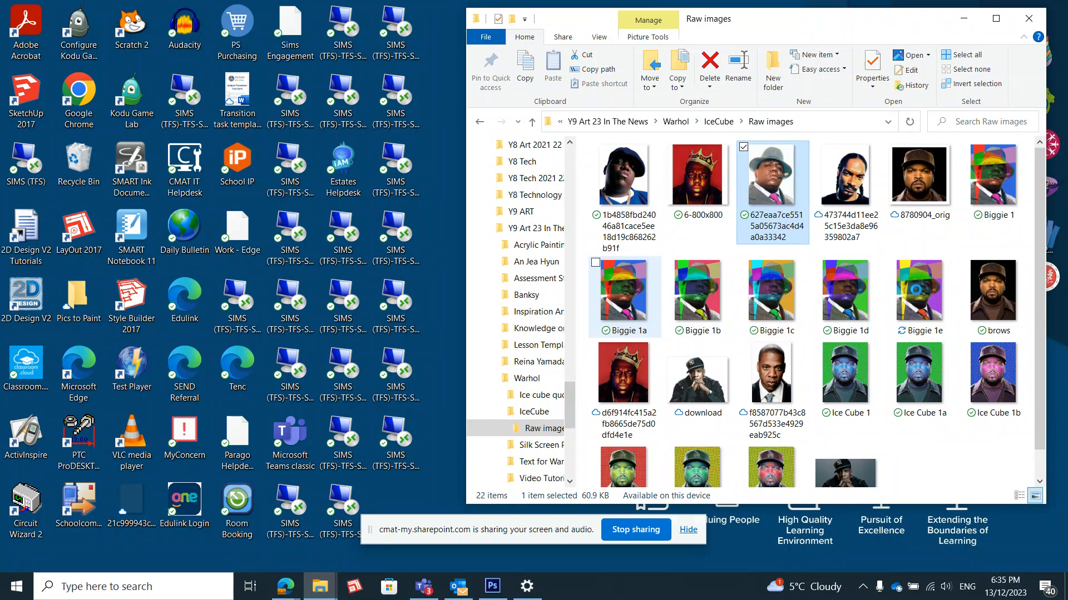
pyautogui.moveTo(287, 594)
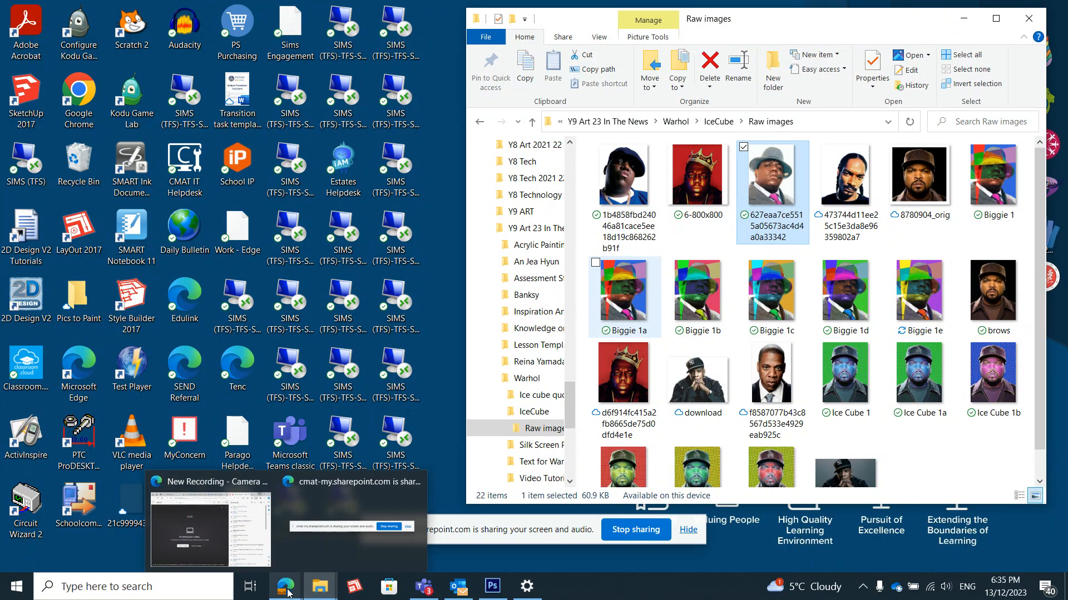